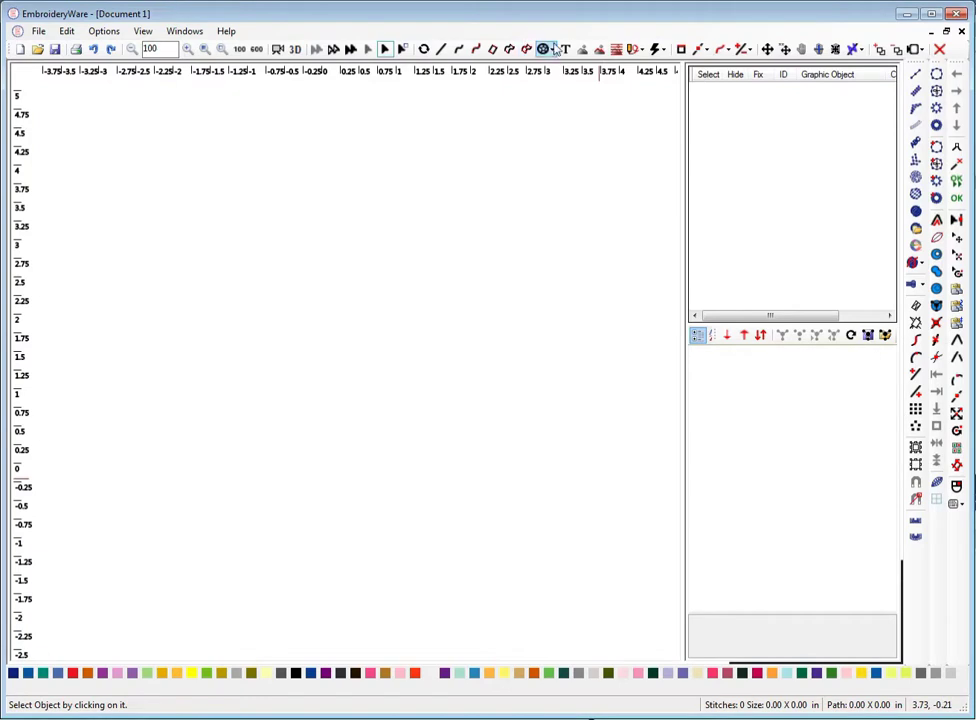
- Draw a circle about 3.13 in across in the middle of the canvas
left_click(552, 49)
left_click(573, 65)
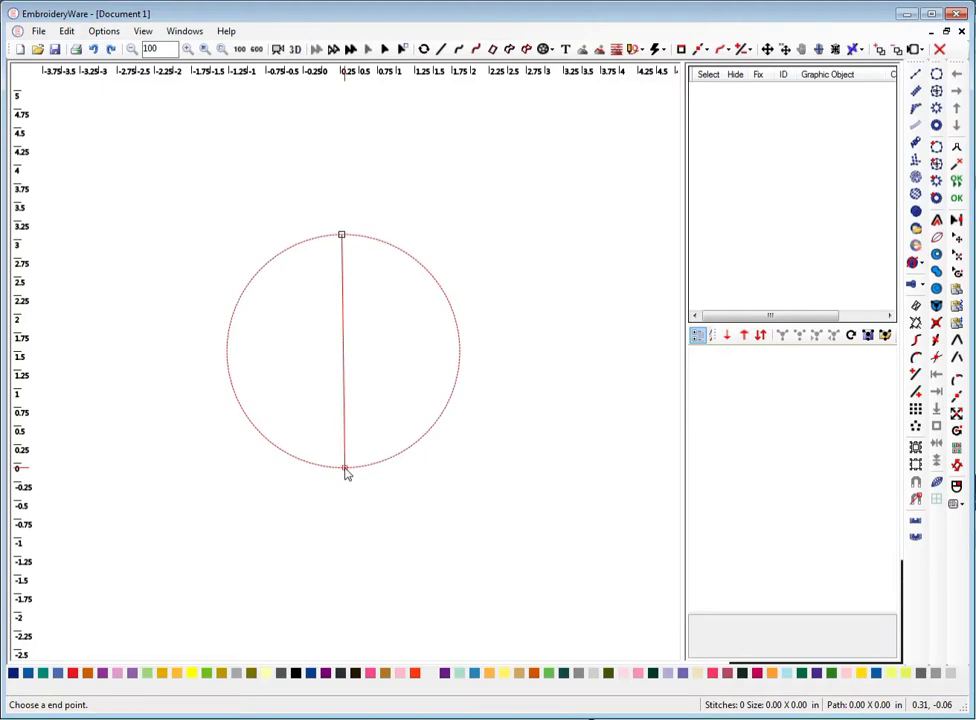
left_click(344, 469)
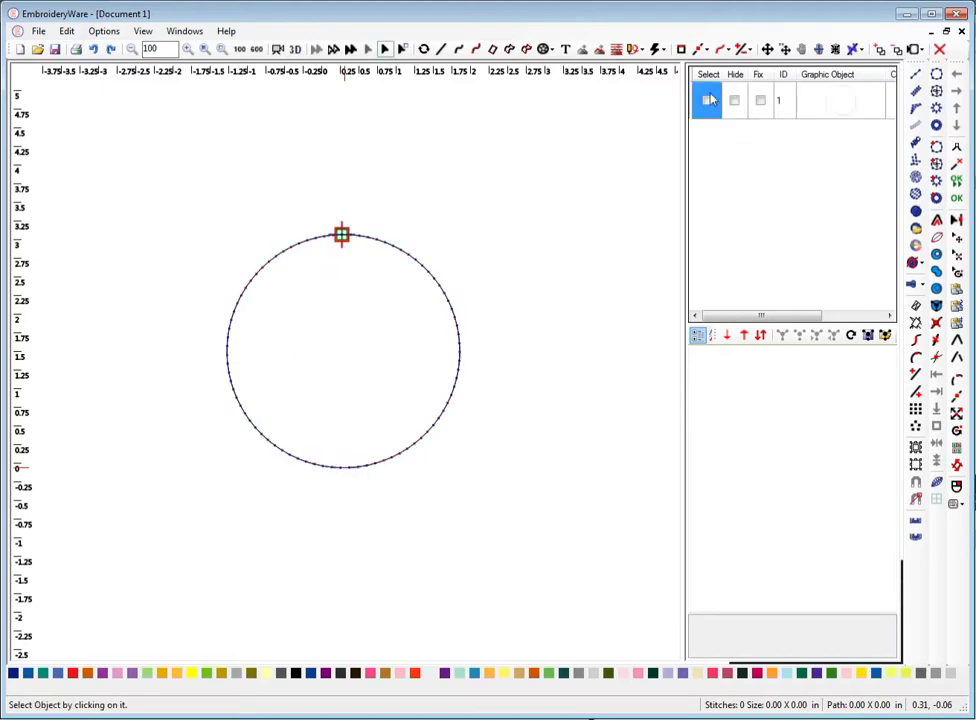
- Convert the circle to a Fill stitch and add an all-lines fill shape curve around it
left_click(730, 102)
left_click(914, 213)
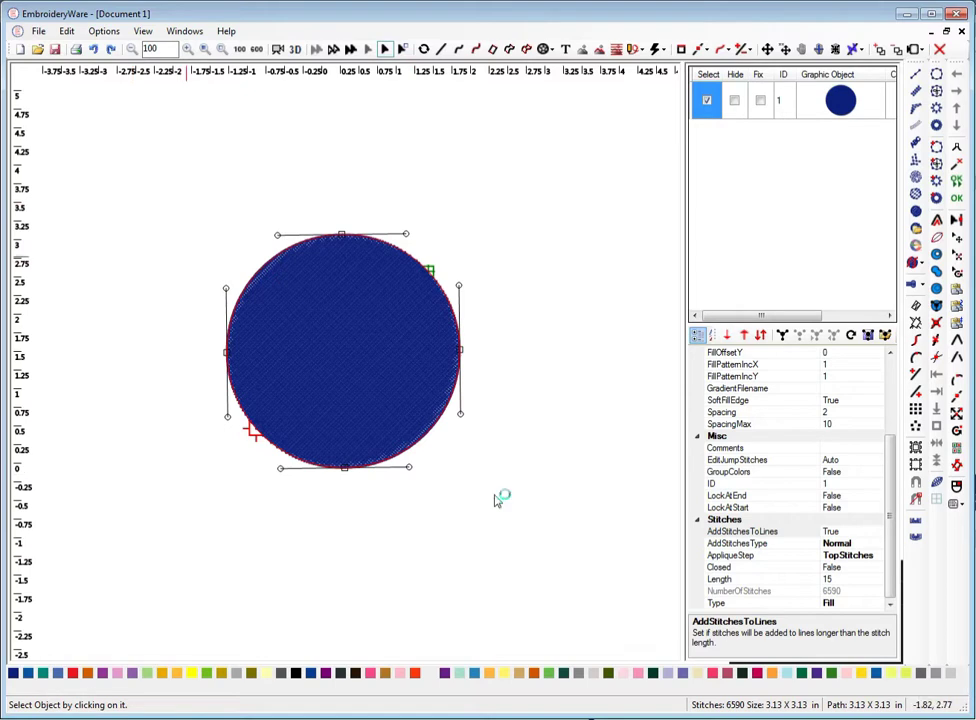
left_click(921, 264)
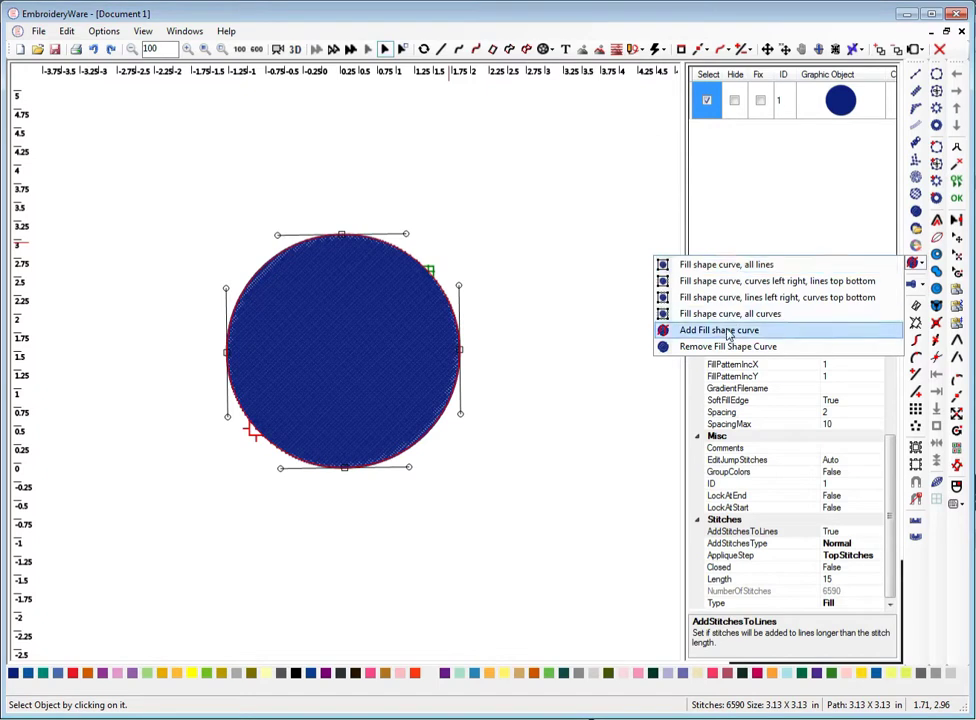
left_click(729, 266)
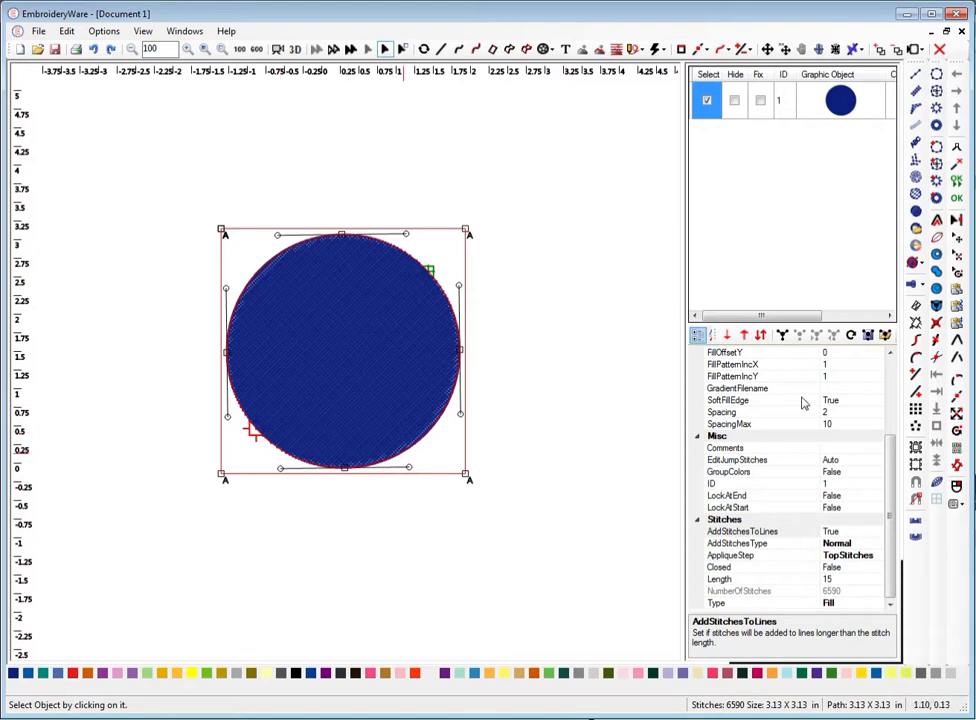
- Set the circle's CurvedFills property to True
left_click(889, 403)
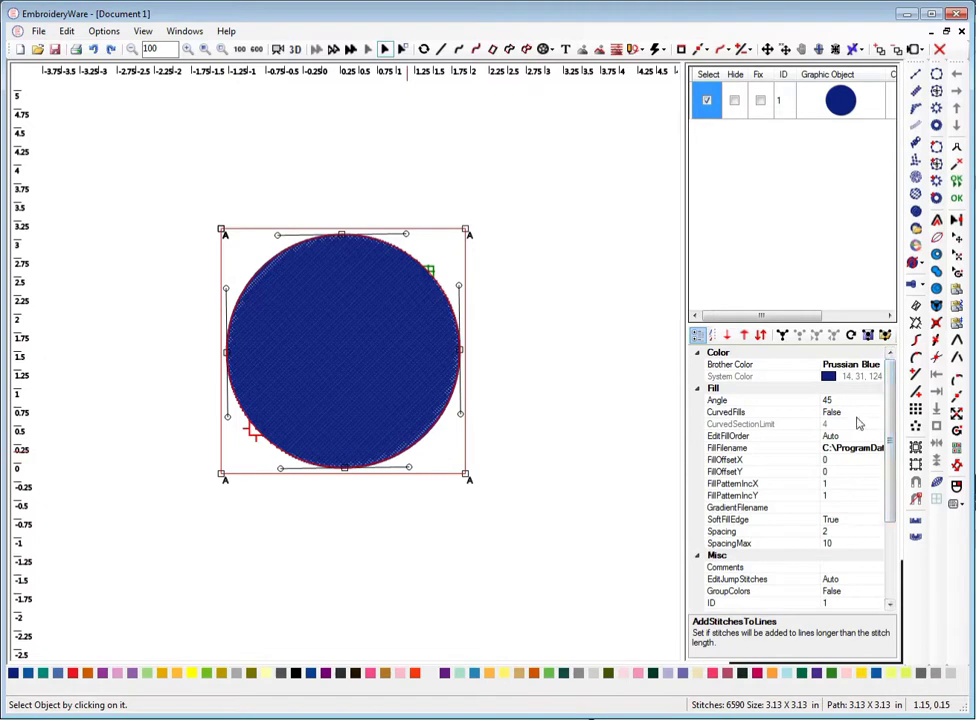
left_click(858, 412)
left_click(877, 413)
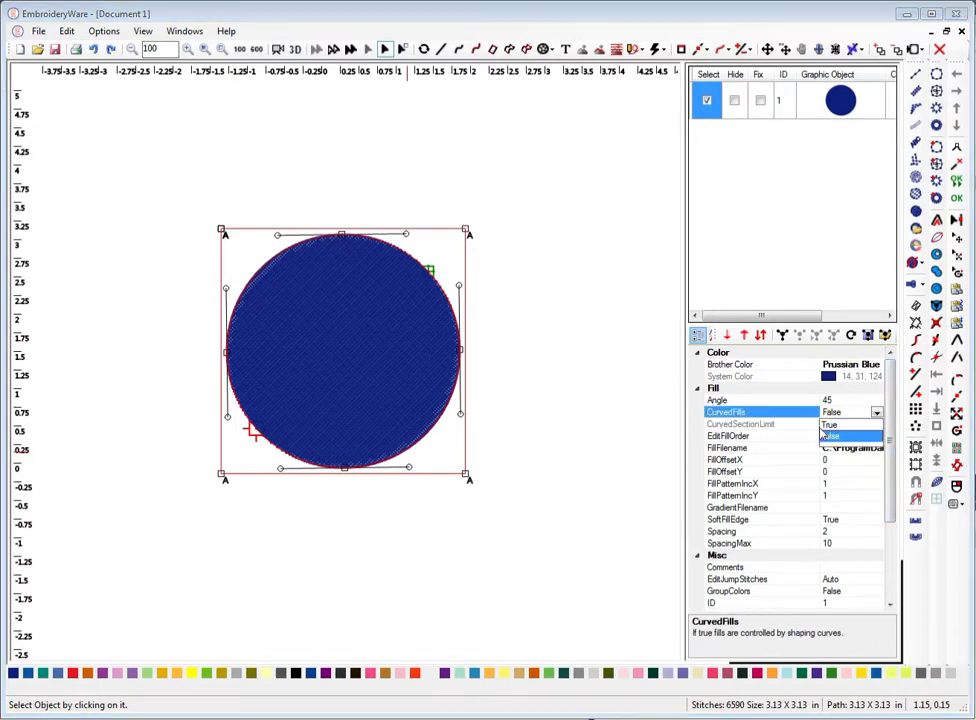
left_click(832, 435)
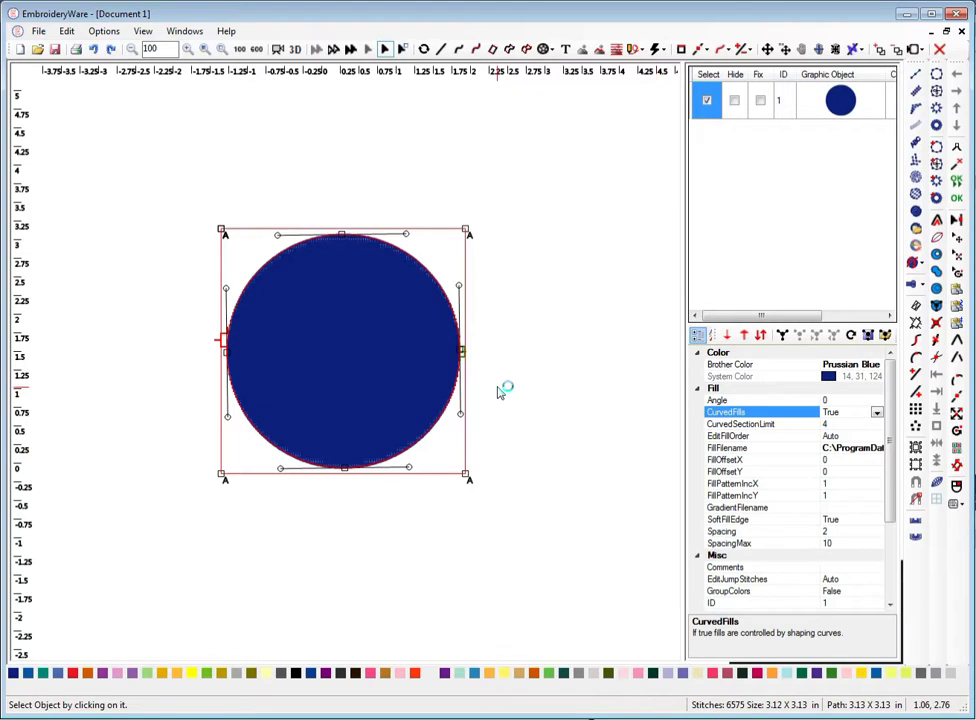
- Set the curved fill's Spacing to 10
scroll(498, 392, "up", 2)
scroll(498, 392, "up", 2)
scroll(660, 344, "up", 2)
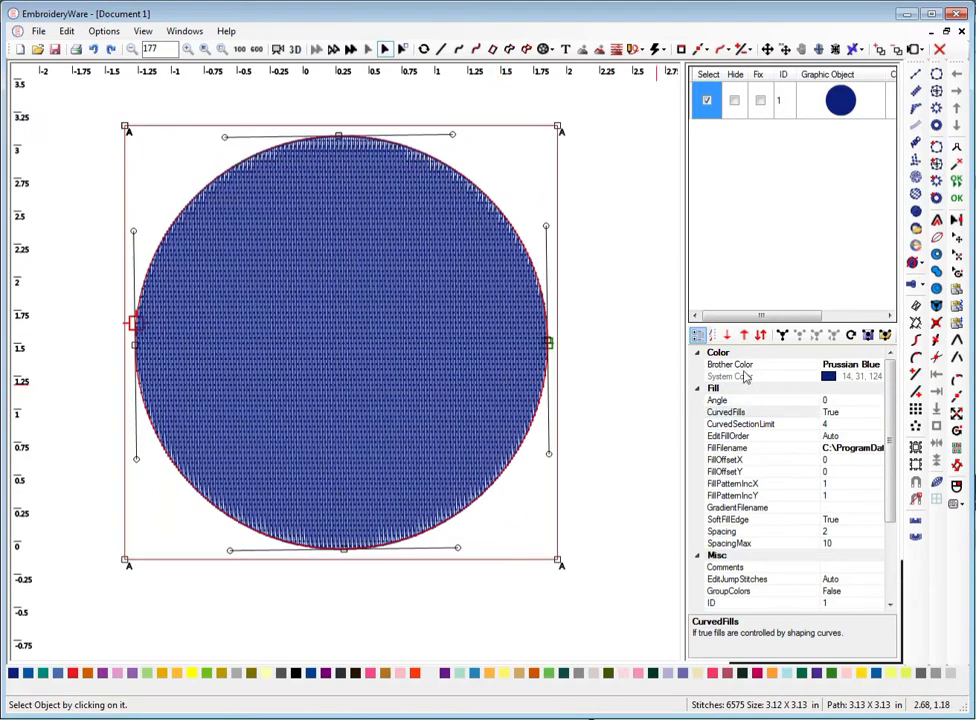
left_click(855, 531)
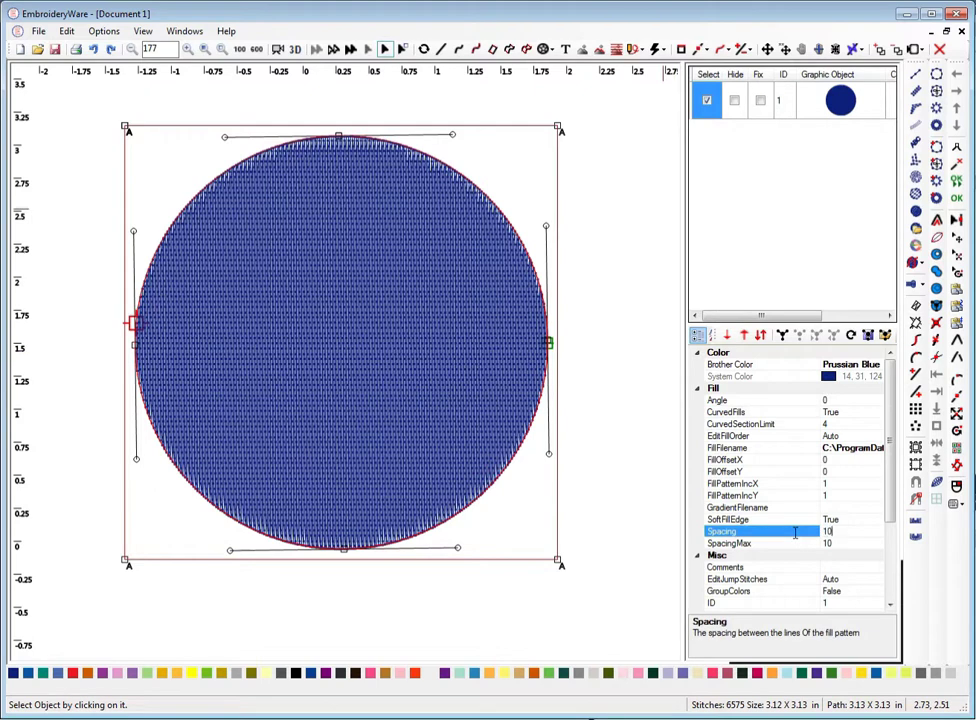
key("Return")
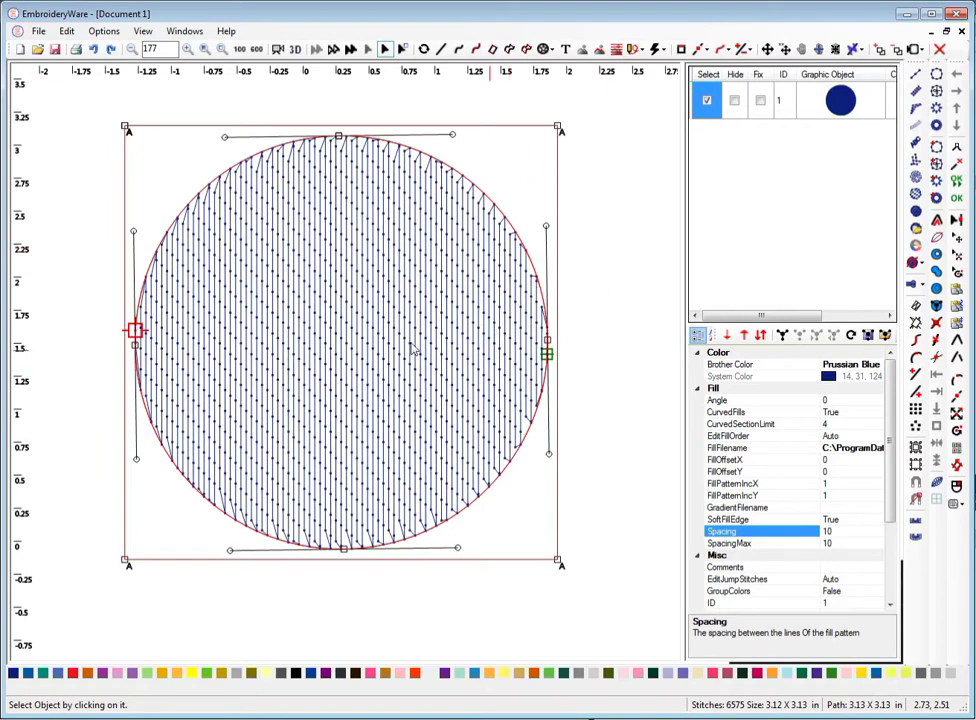
- Switch CurvedFills to False, back to True and again to False to compare the two fill patterns
left_click(868, 412)
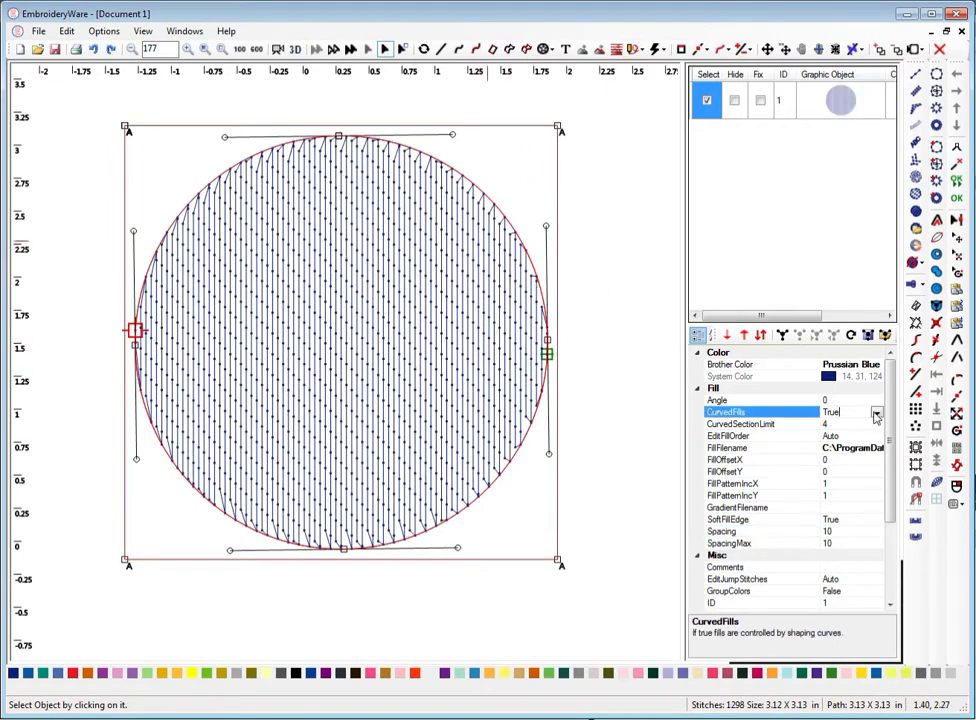
left_click(877, 412)
left_click(835, 437)
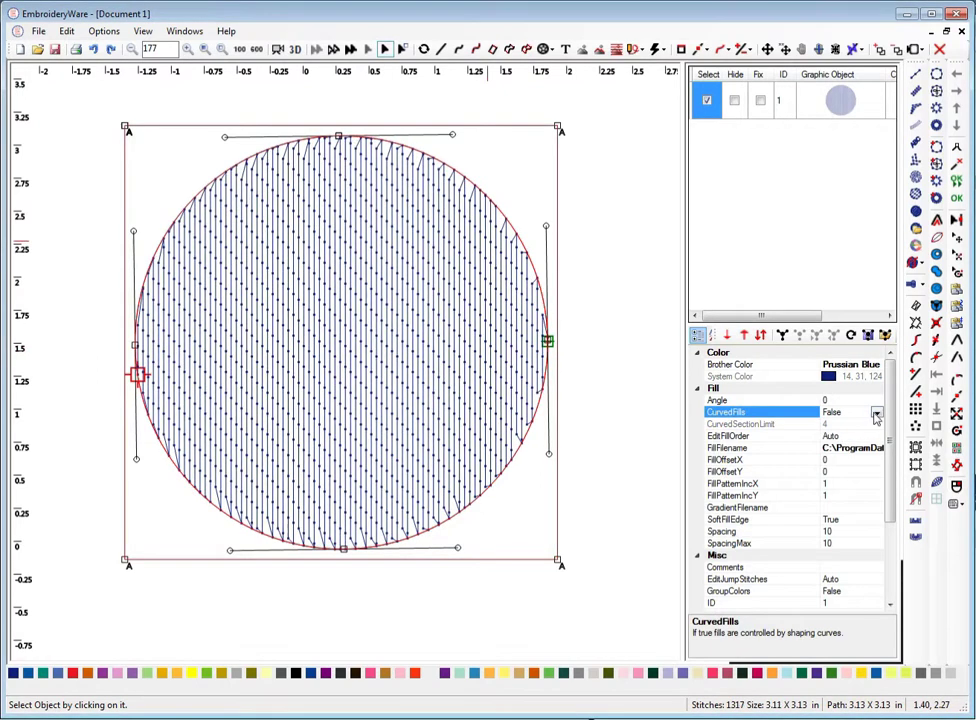
left_click(877, 413)
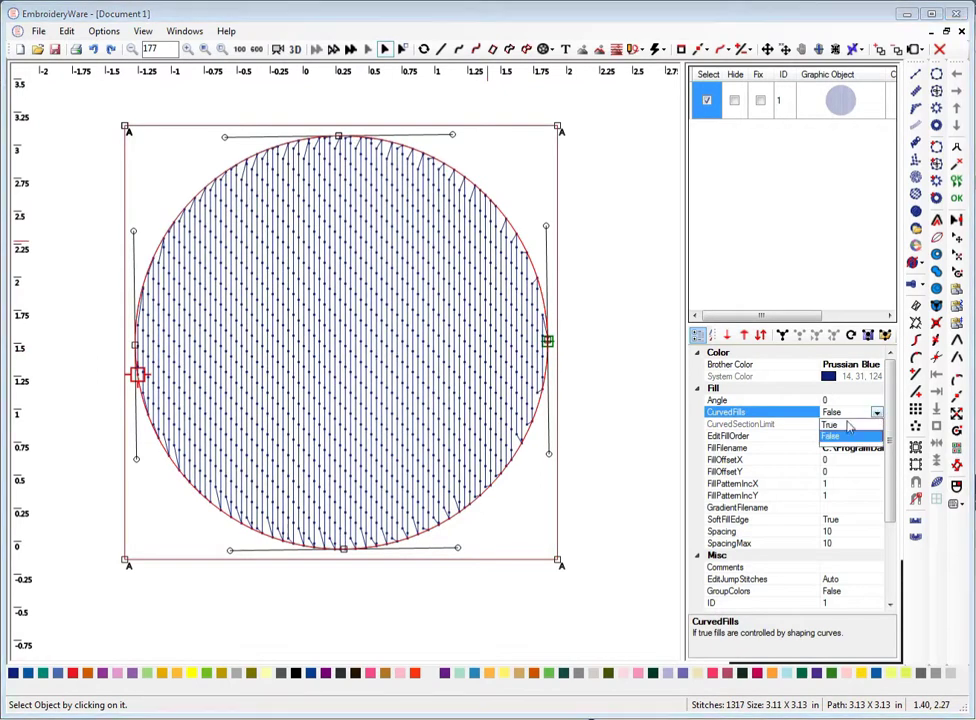
left_click(842, 434)
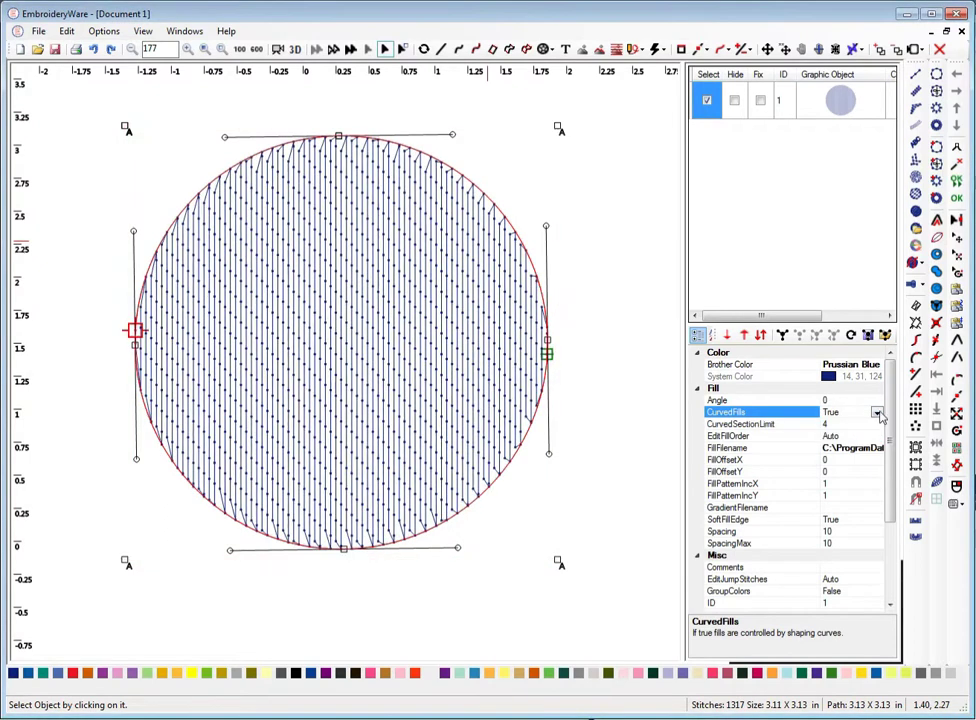
left_click(877, 413)
left_click(849, 436)
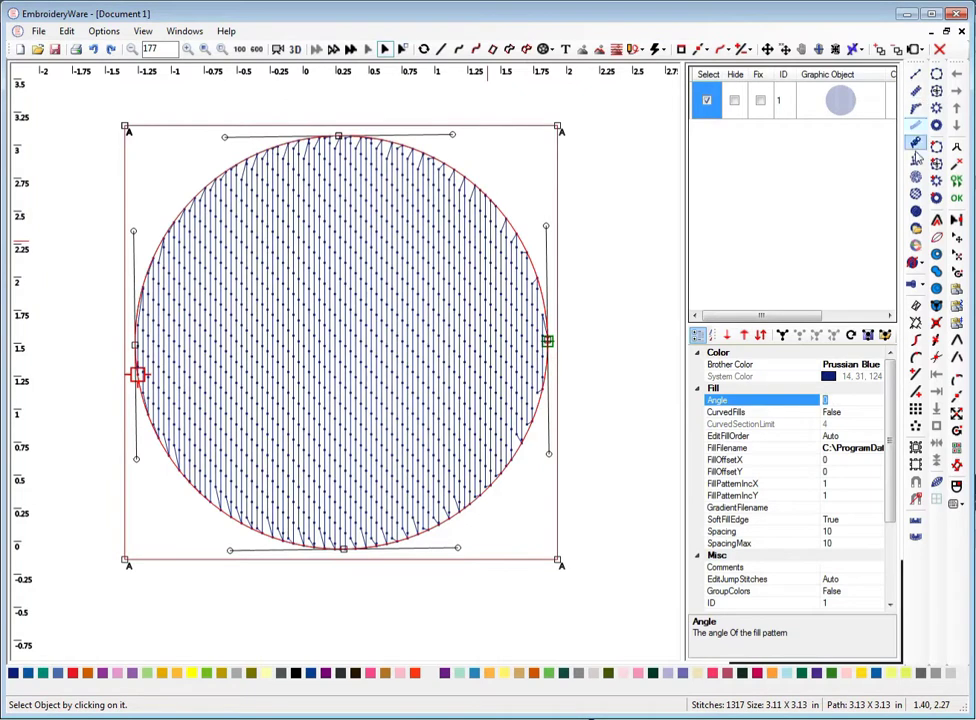
- Reapply the Fill stitch to the circle and set its Spacing to 10
left_click(916, 211)
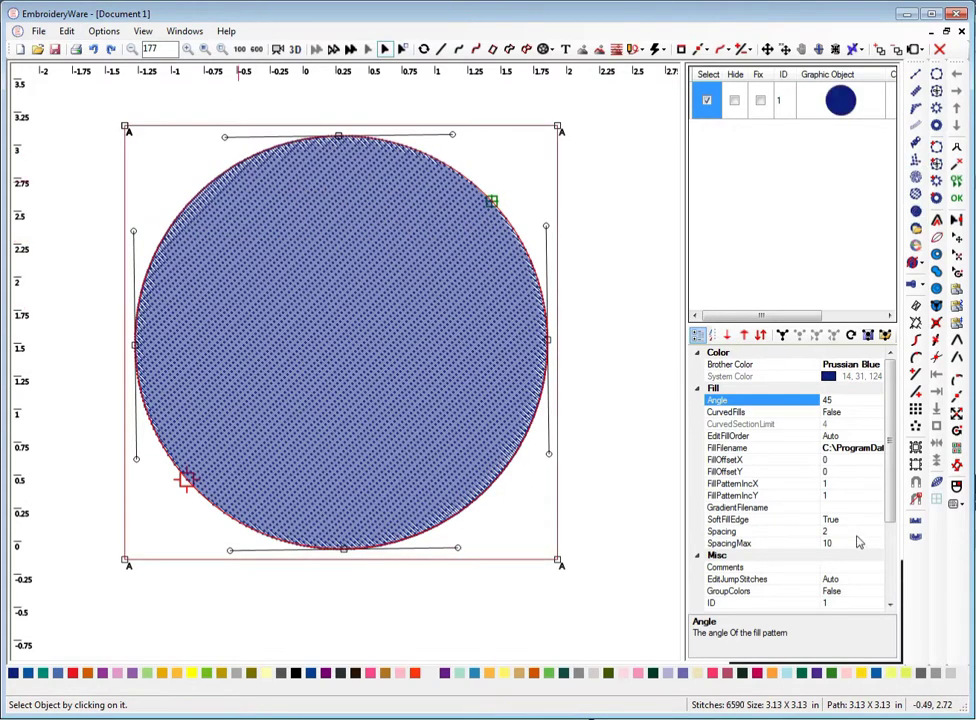
left_click(850, 531)
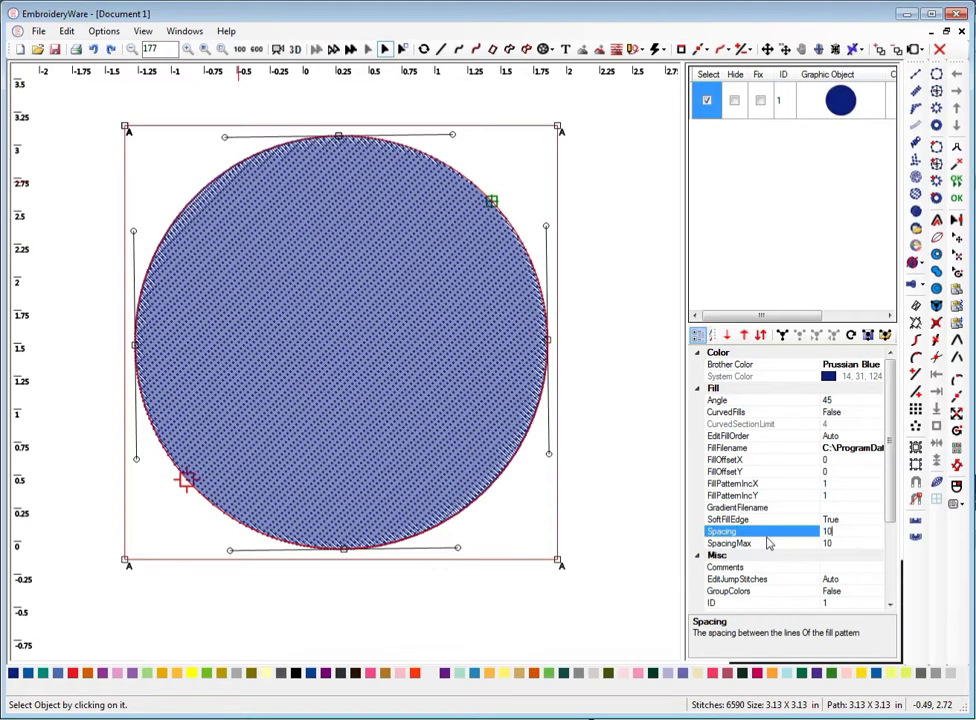
key("Return")
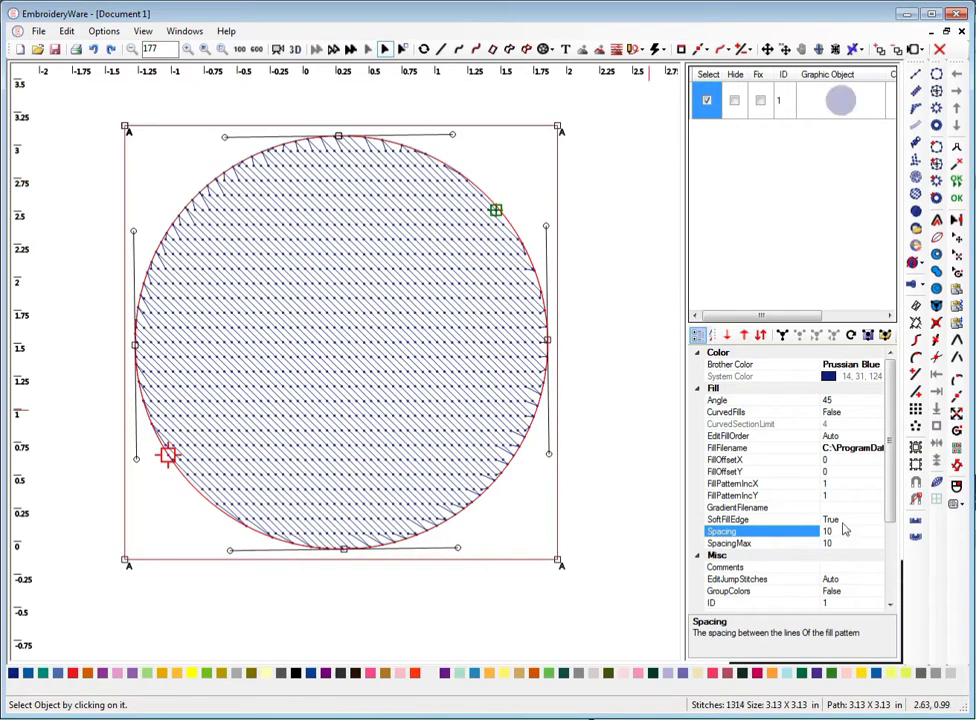
- Set the circle's SoftFillEdge to False and its CurvedFills to True
left_click(846, 522)
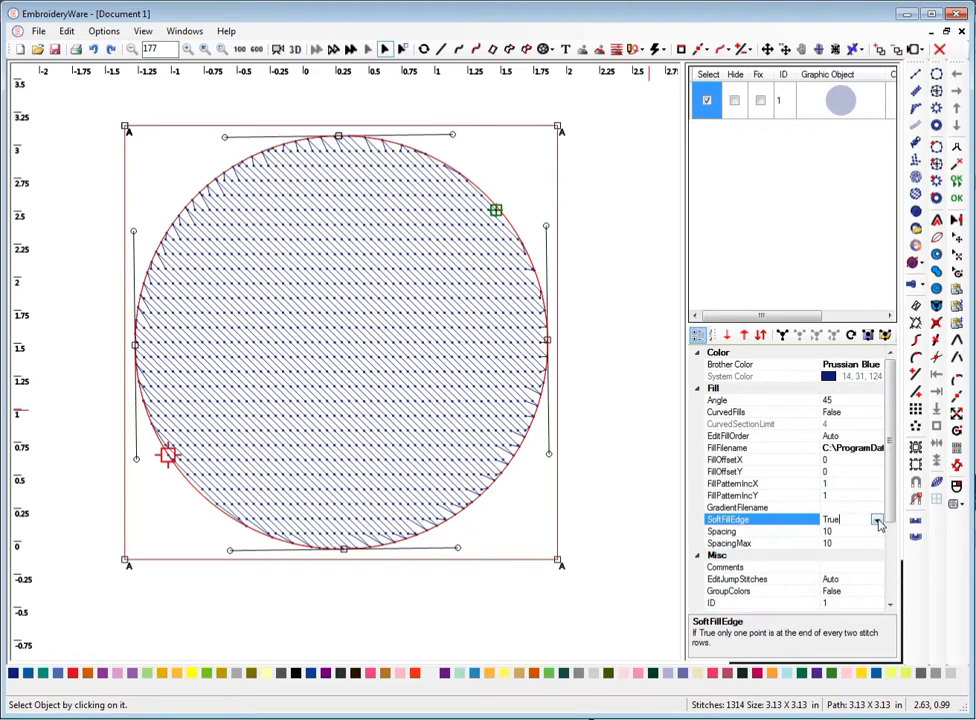
left_click(876, 521)
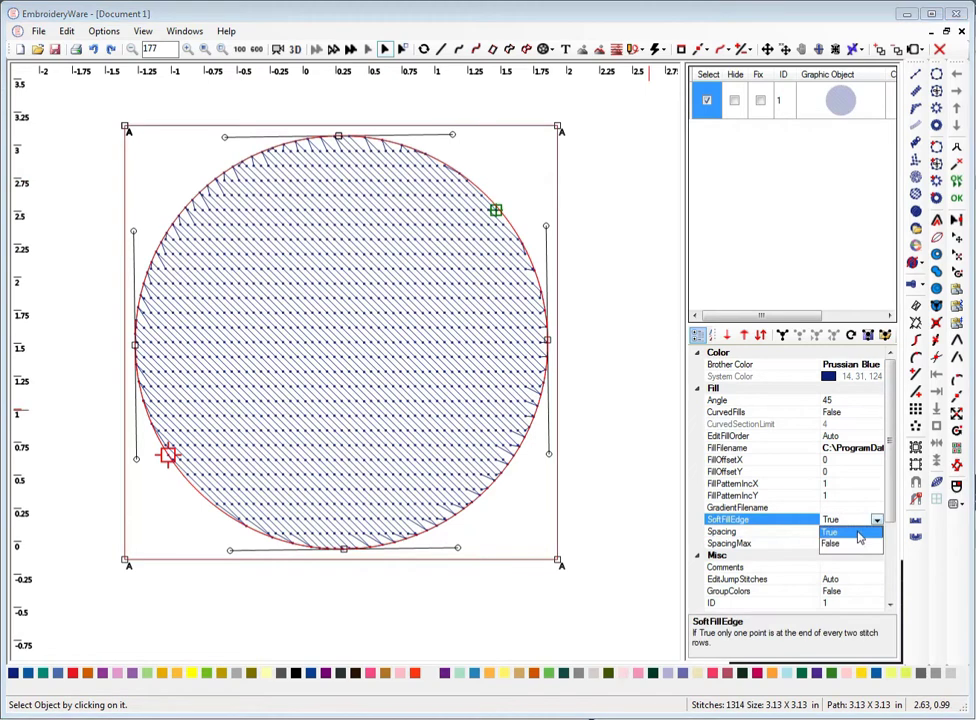
left_click(830, 546)
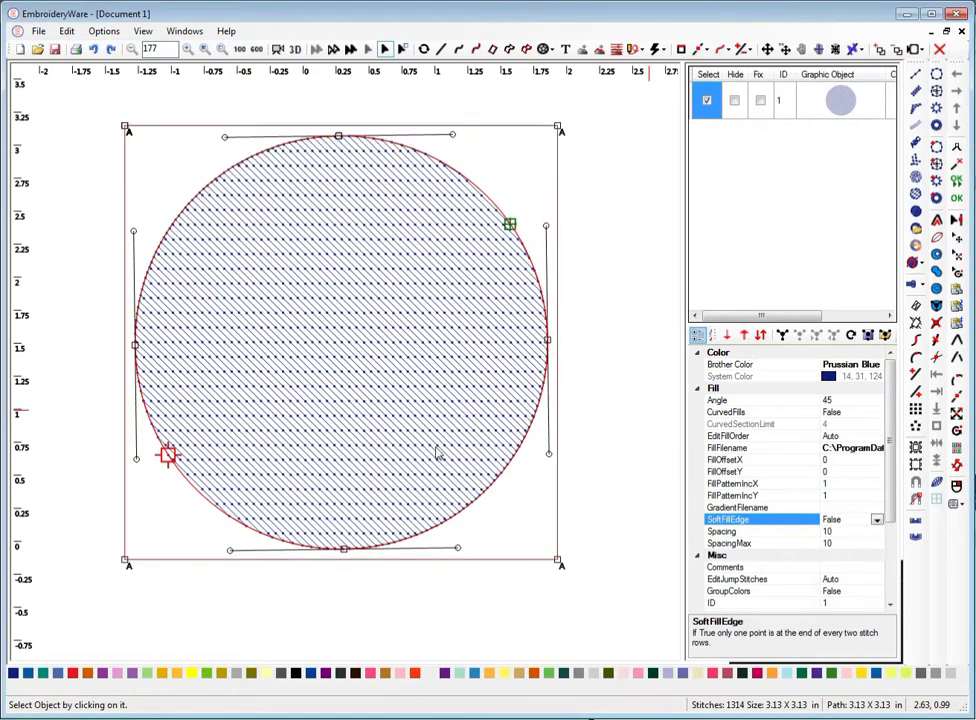
left_click(850, 413)
left_click(877, 413)
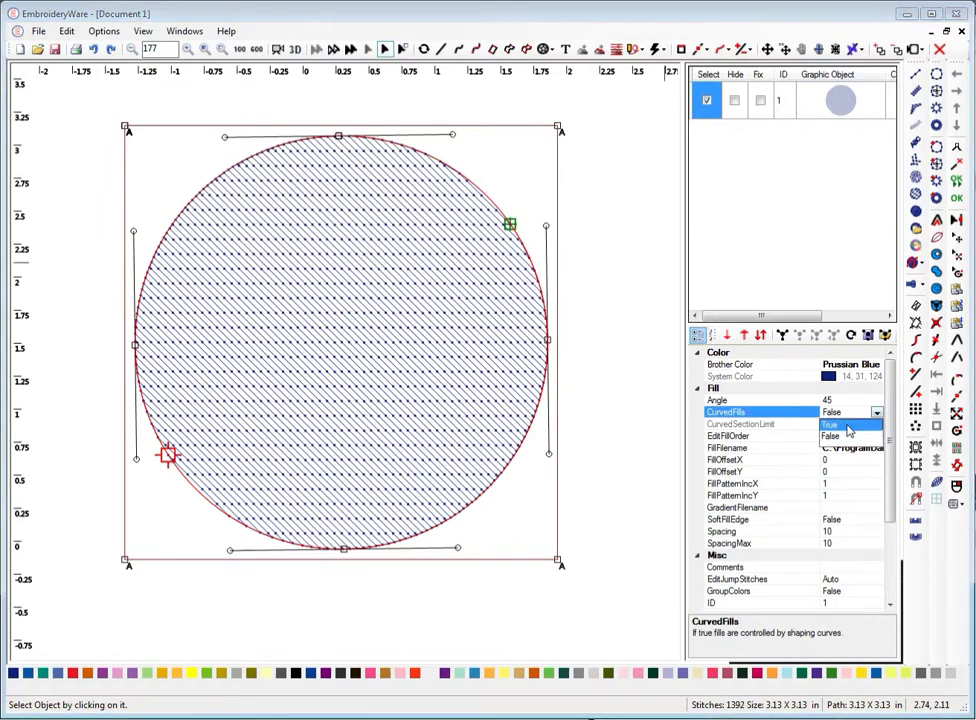
left_click(835, 424)
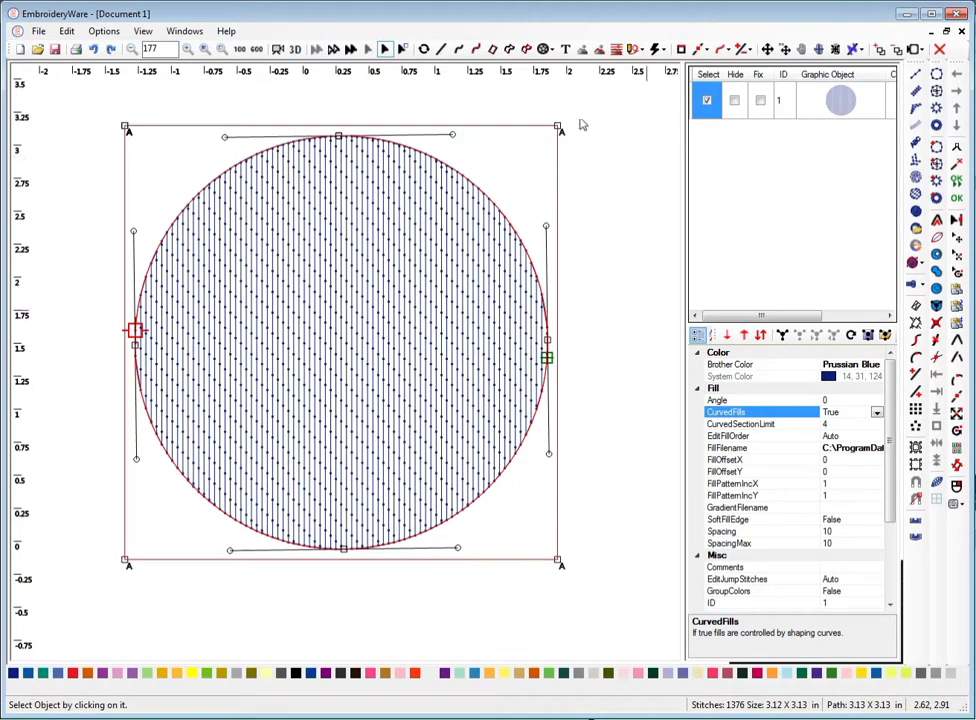
- Edit the fill shape curve's points, moving the upper-right corner outward to about 2.68, 3.16 in and the upper-left corner outward to about x = -2 in
left_click(700, 50)
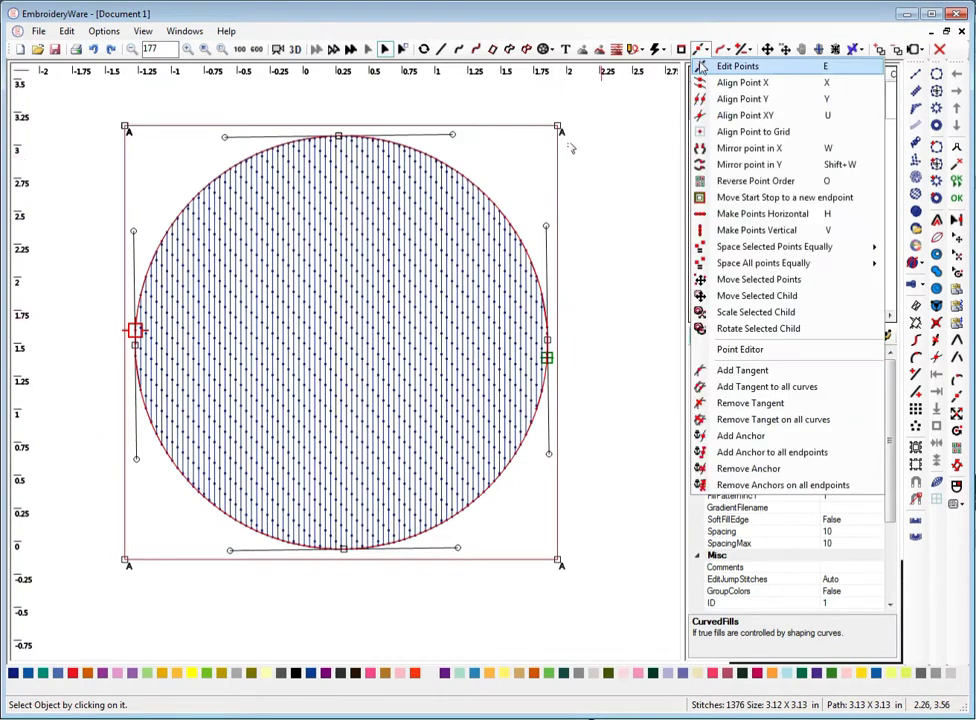
left_click(702, 66)
left_click(557, 127)
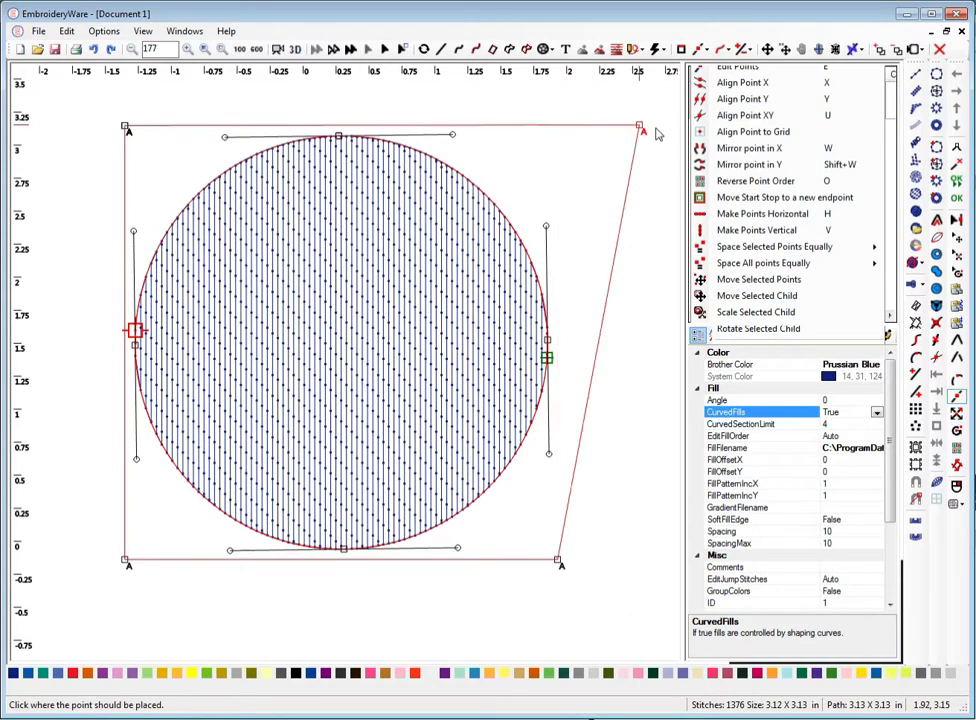
left_click(657, 129)
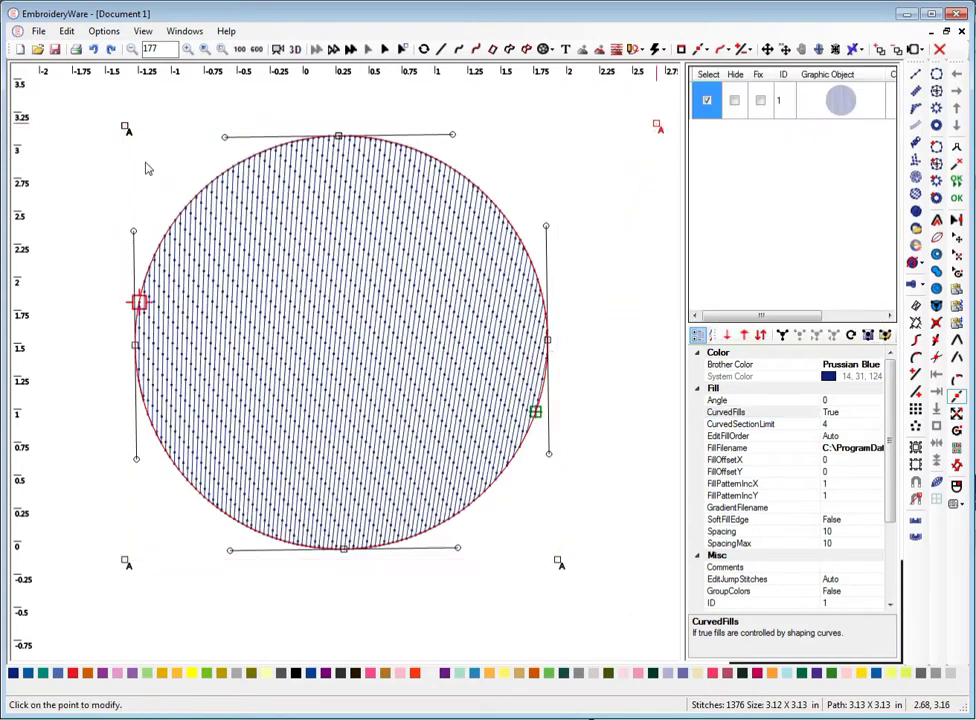
left_click(122, 127)
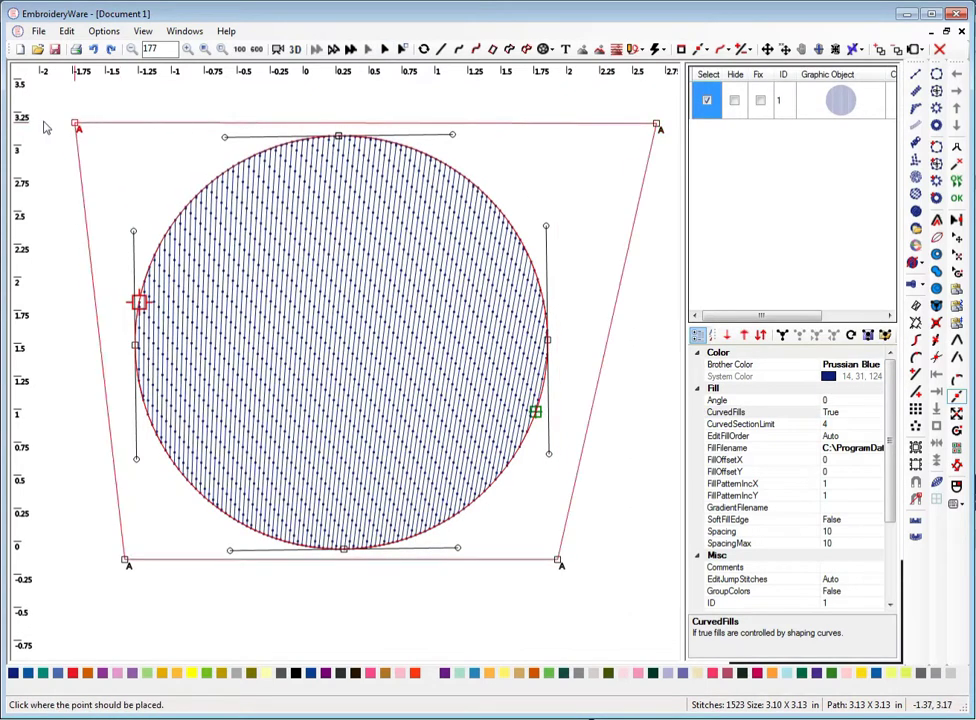
left_click(41, 122)
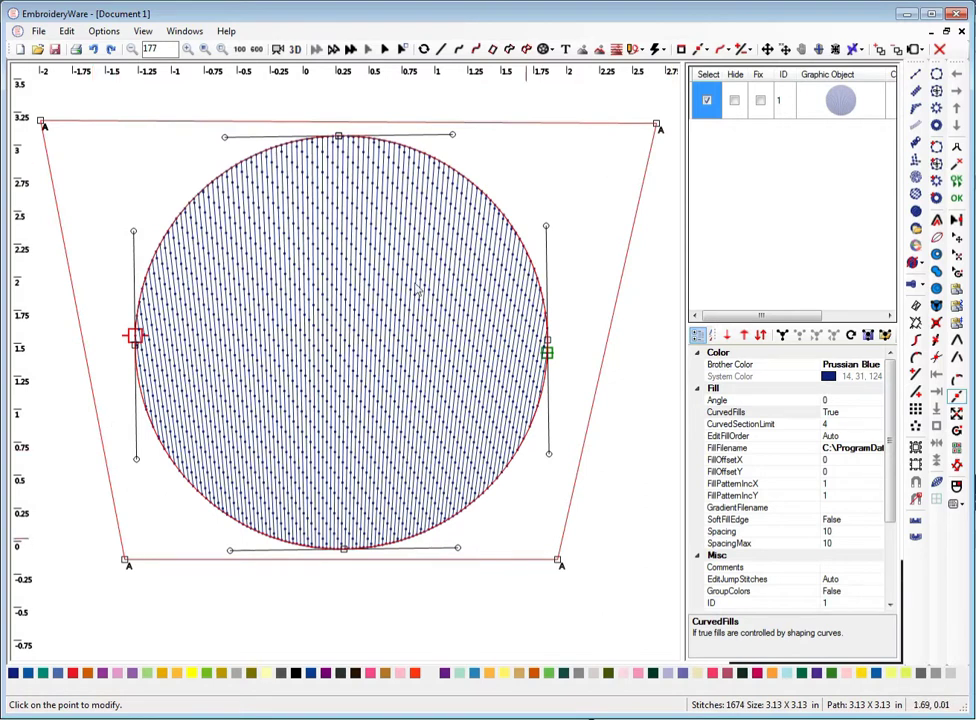
- Move the shape curve's lower-right corner to about 1.19, -0.56 in and the lower-left corner inward to match, and preview the stitches in 3D
left_click(558, 564)
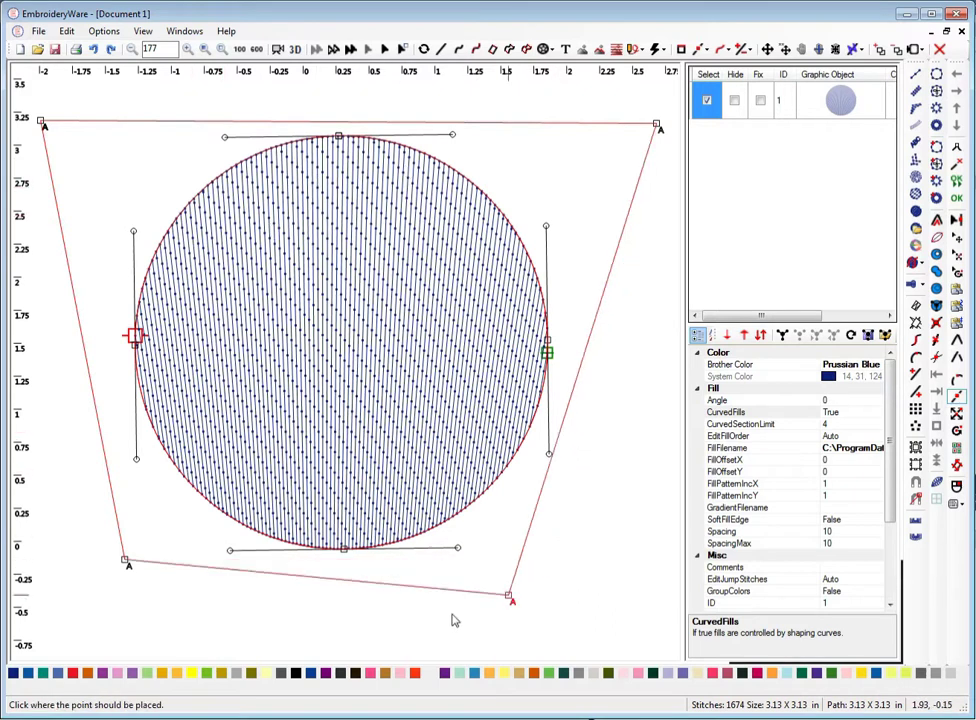
left_click(459, 614)
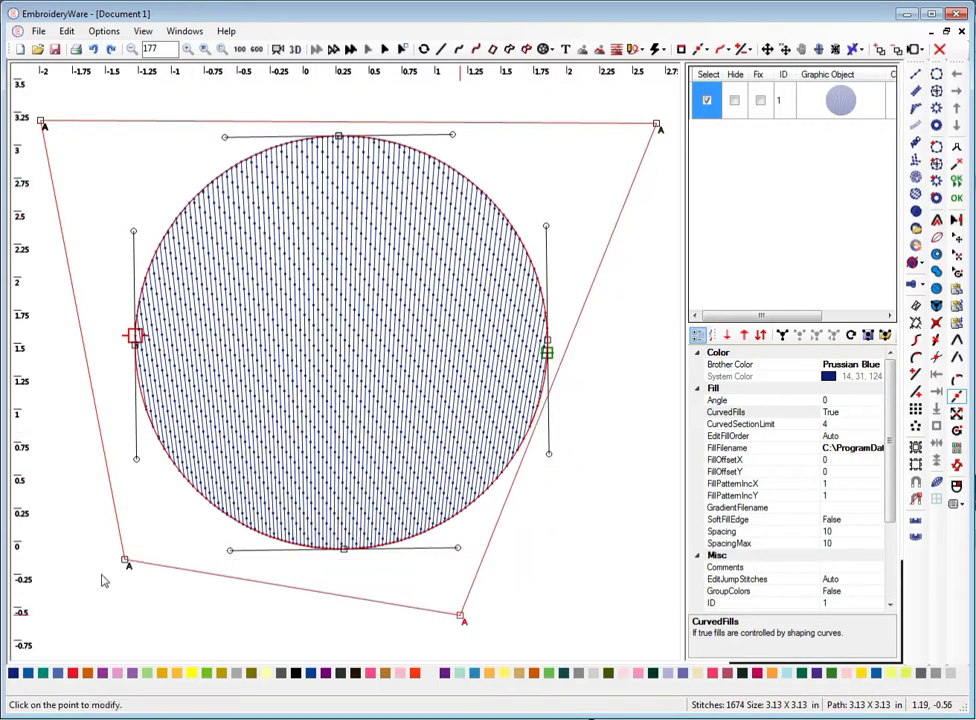
left_click(124, 561)
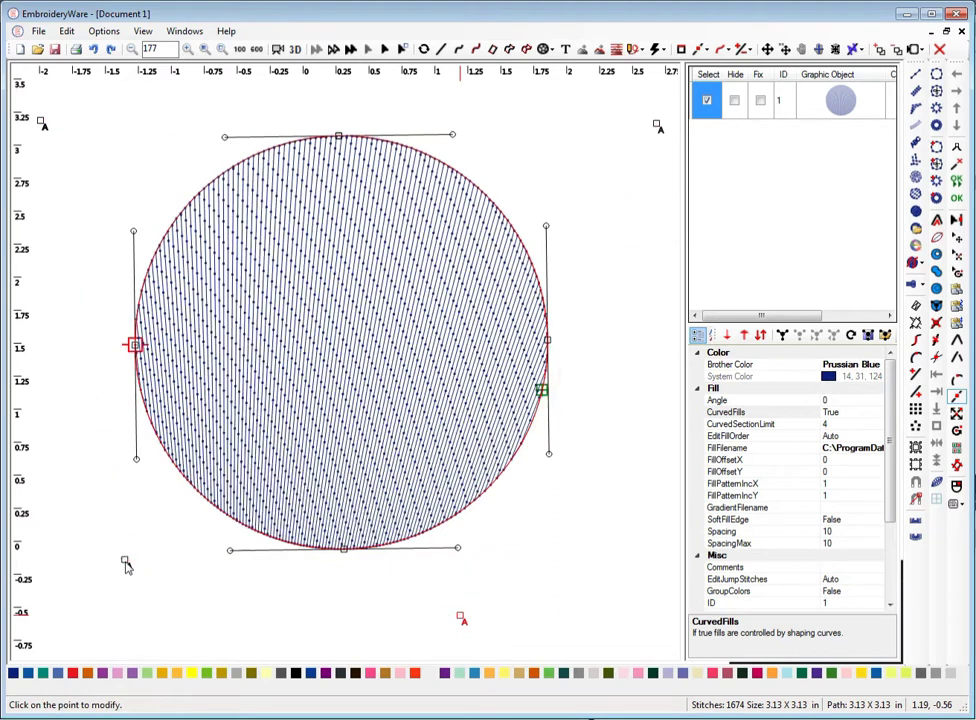
left_click(207, 617)
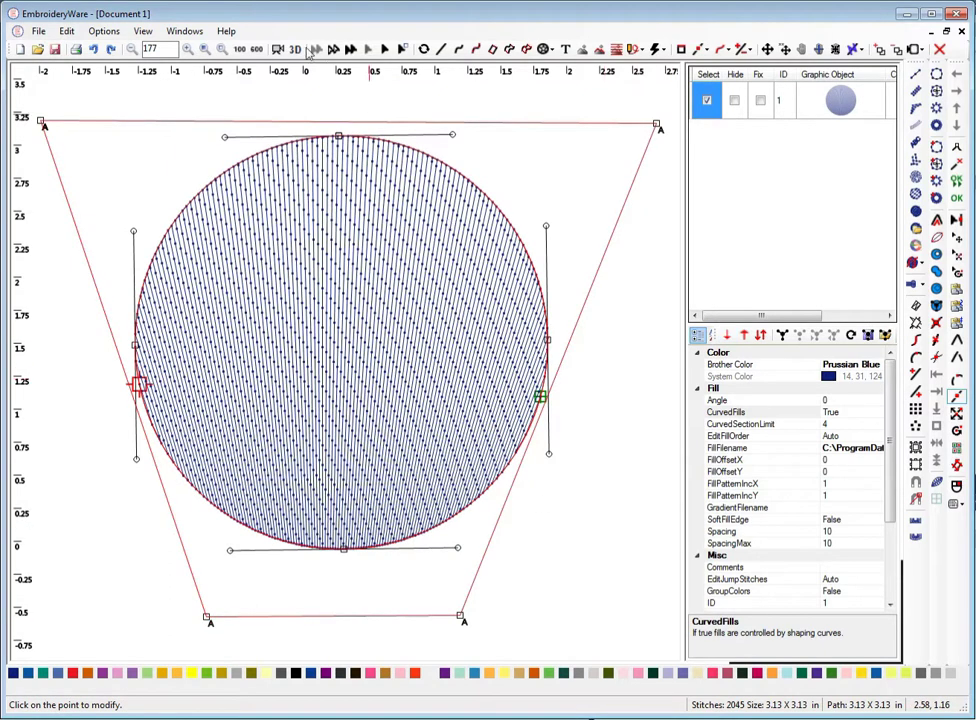
left_click(295, 49)
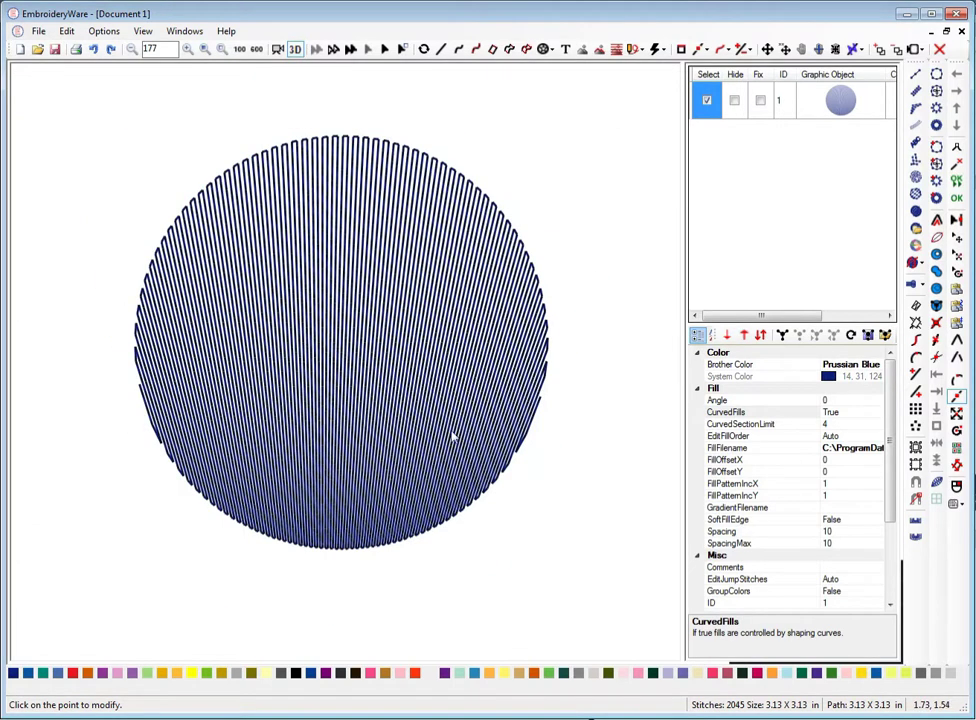
left_click(296, 50)
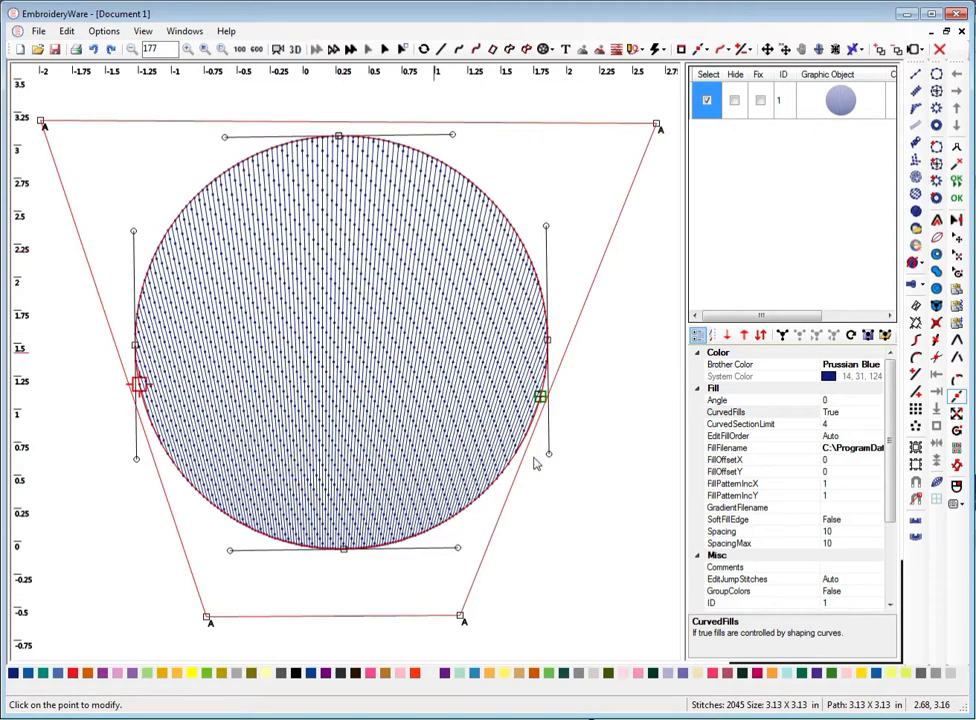
- Apply the straight horizontal-stripe fill pattern to the circle
left_click(918, 229)
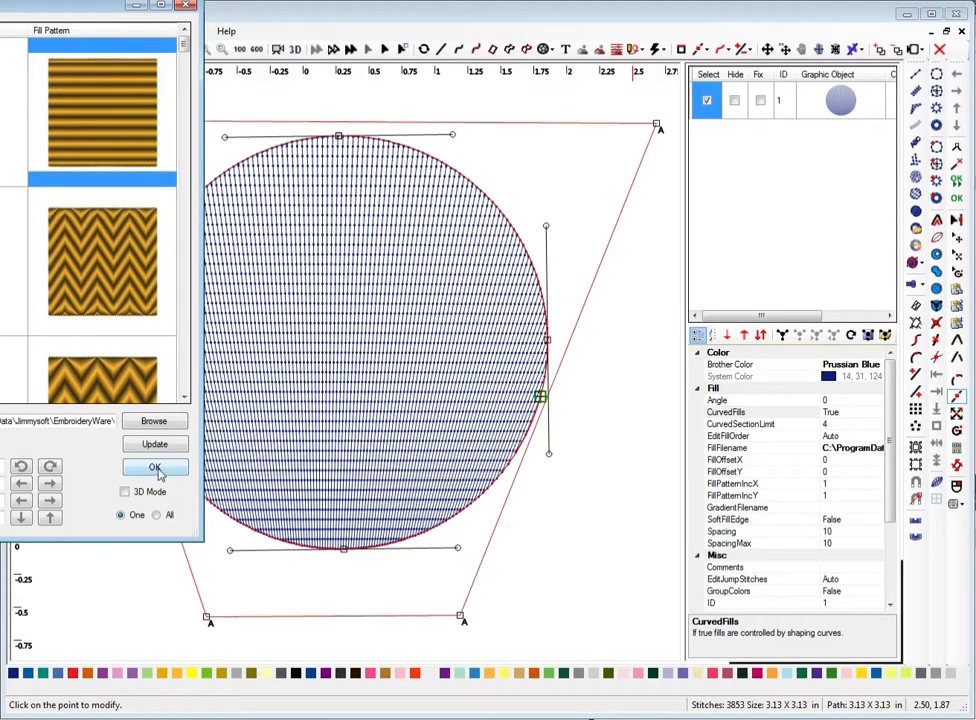
left_click(155, 469)
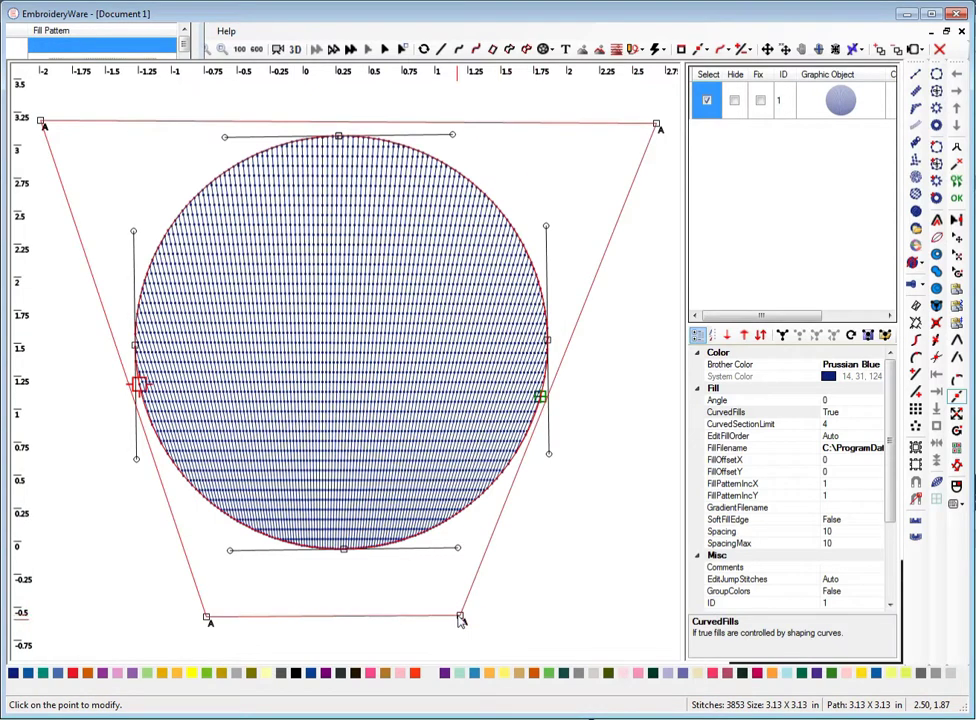
- Move the shape curve's lower-right corner up to about y = 0 in, lower-left to -0.62, -0.76 in and upper-left to -2.25, 3.88 in
left_click(461, 615)
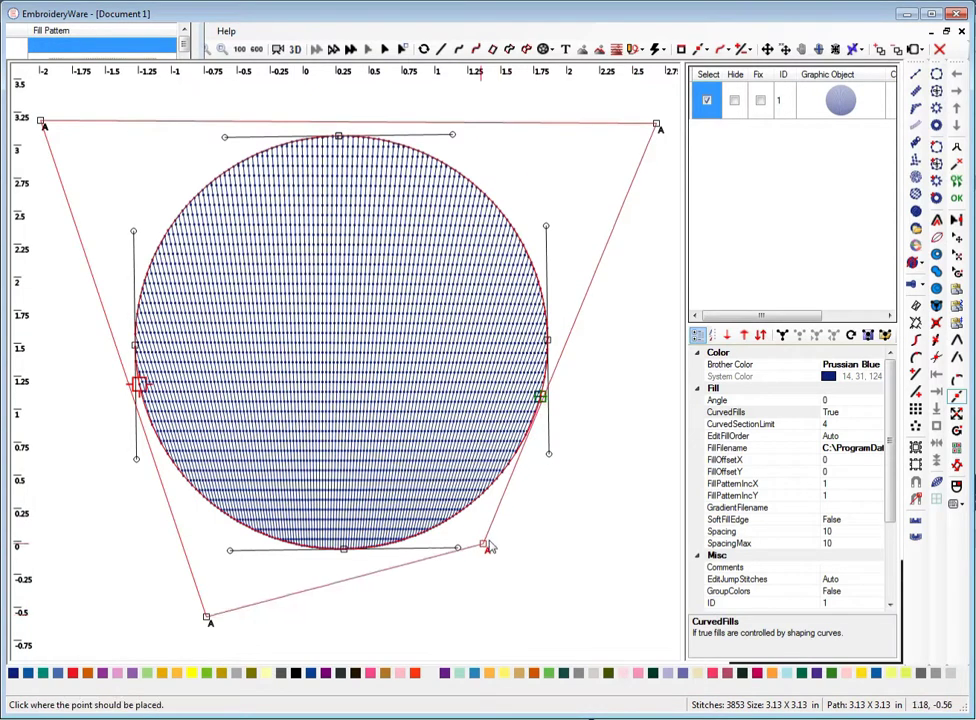
left_click(489, 542)
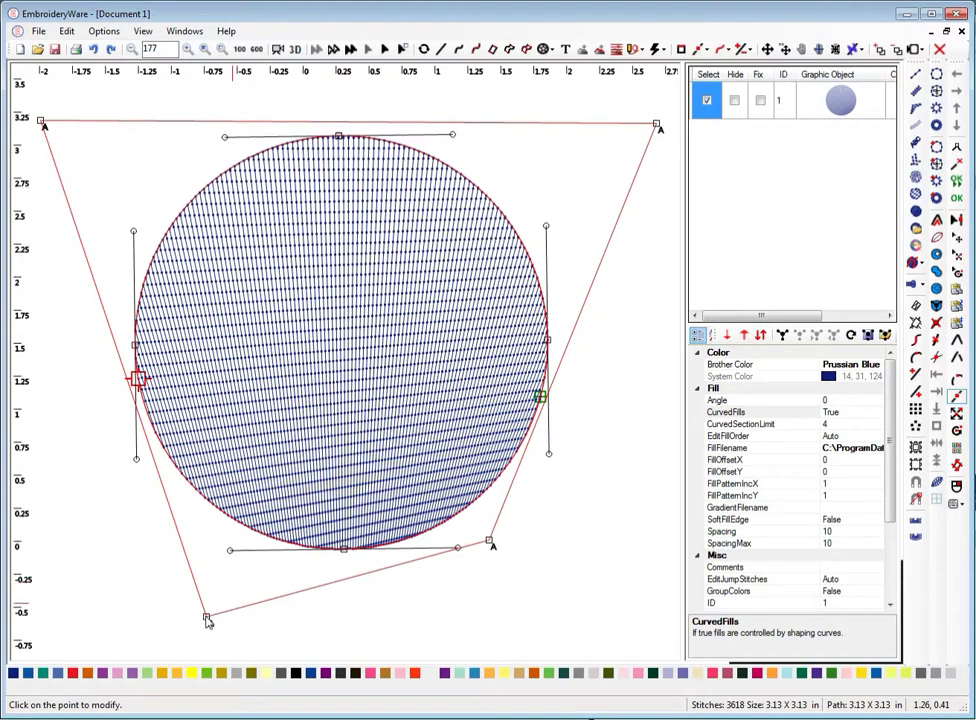
left_click(207, 620)
left_click(223, 644)
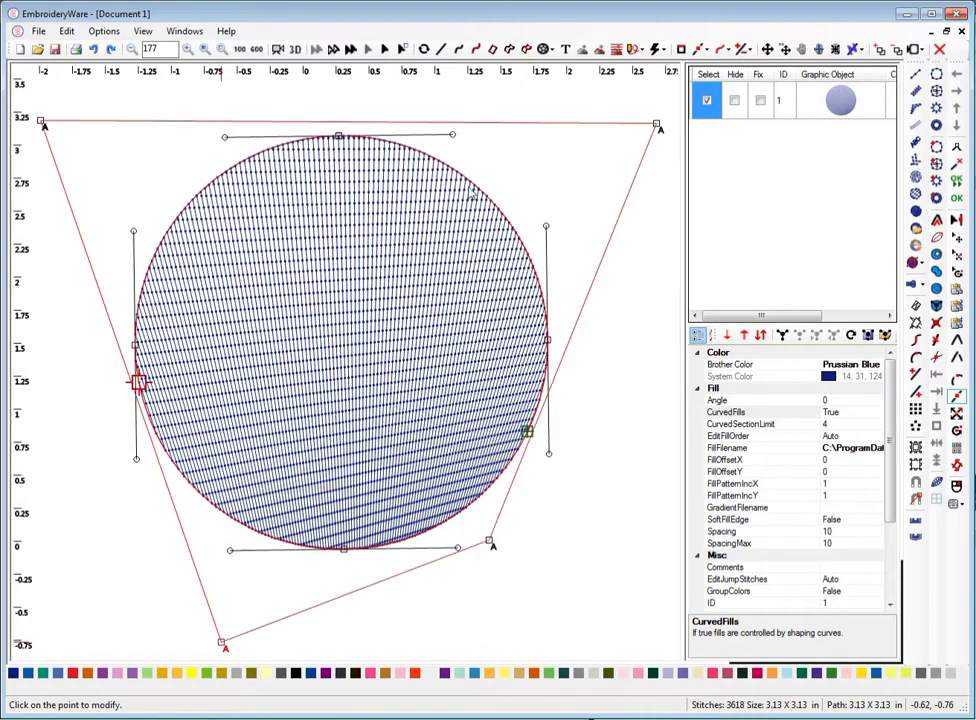
left_click_drag(478, 202, 479, 206)
scroll(204, 179, "down", 1)
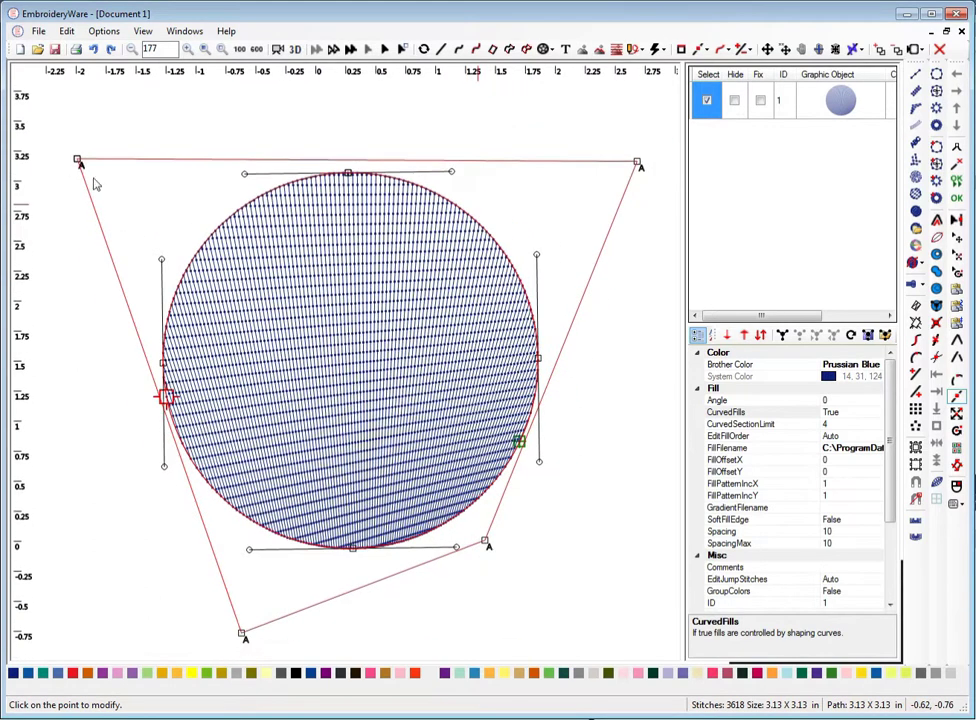
scroll(102, 182, "down", 2)
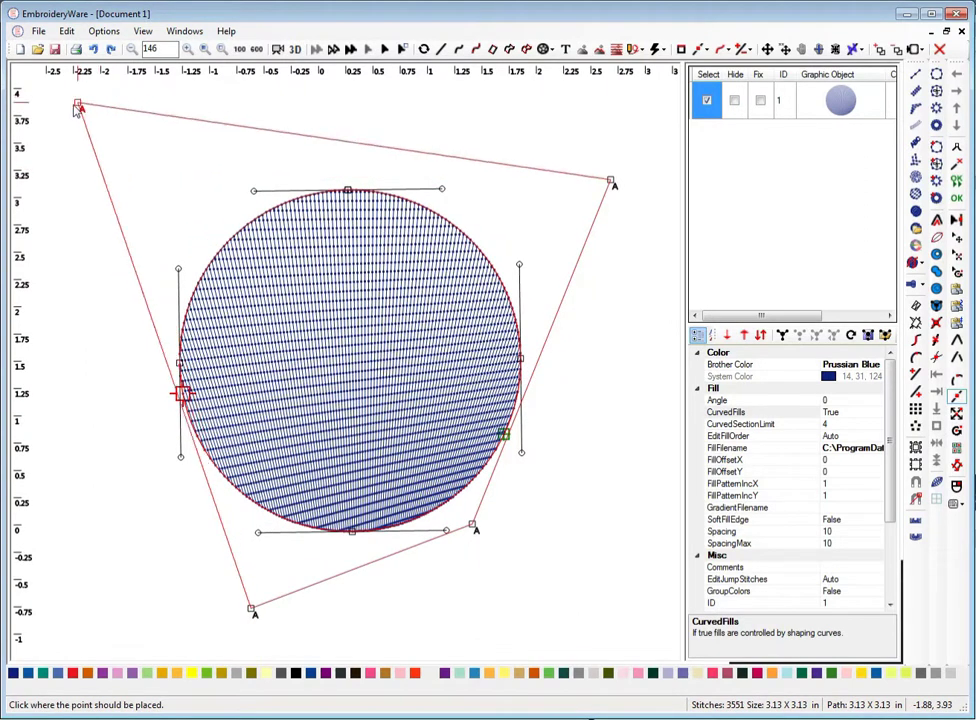
left_click(74, 102)
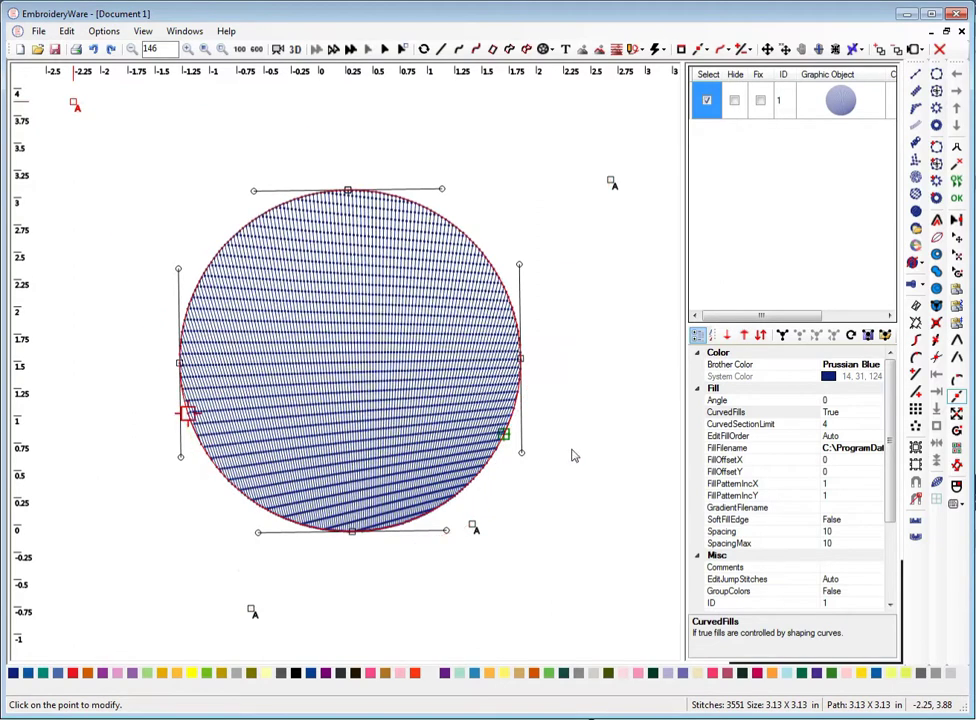
- Change the circle's thread color to Salmon Pink and preview the stitches in 3D
left_click(400, 673)
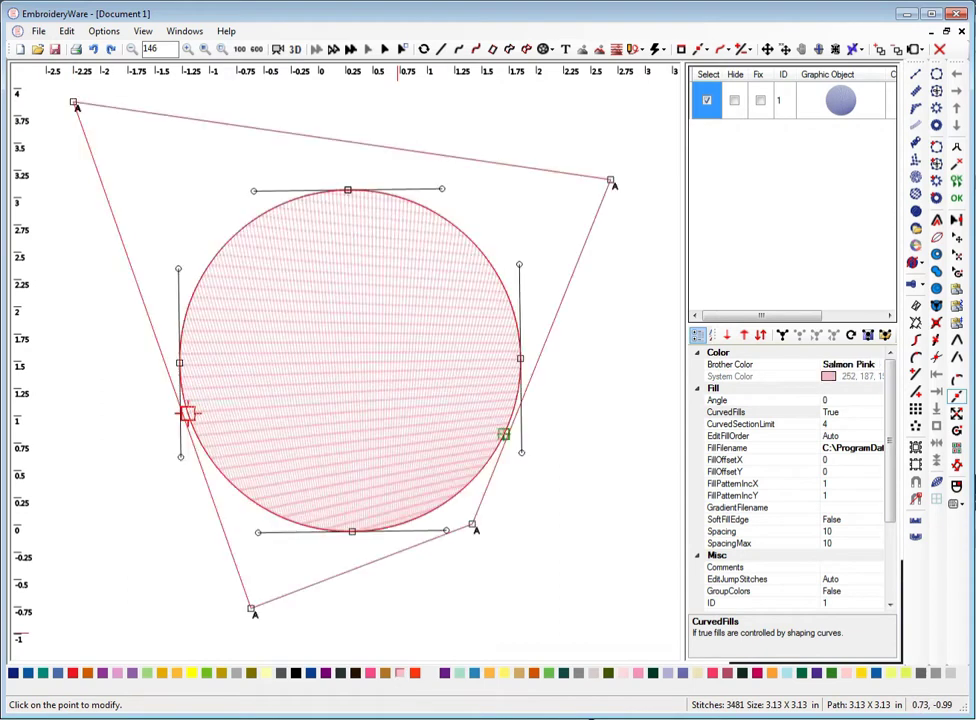
left_click(295, 50)
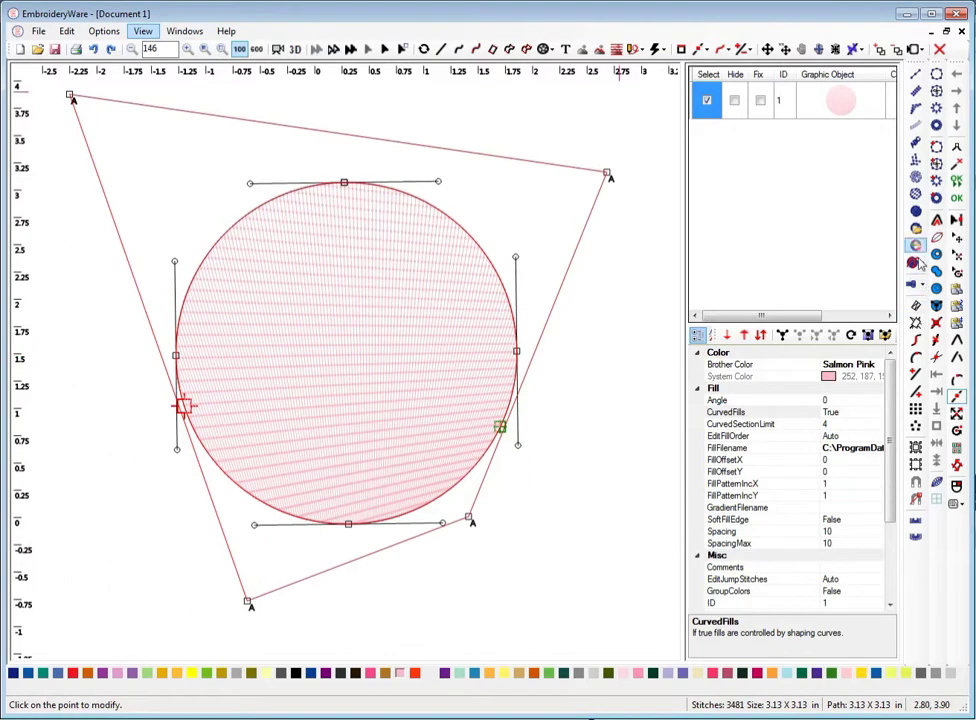
- Apply the fill shape curve with curves left right, lines top bottom, and bend its right side into an S, lower handle about 1.29, 0.82 in
left_click(917, 264)
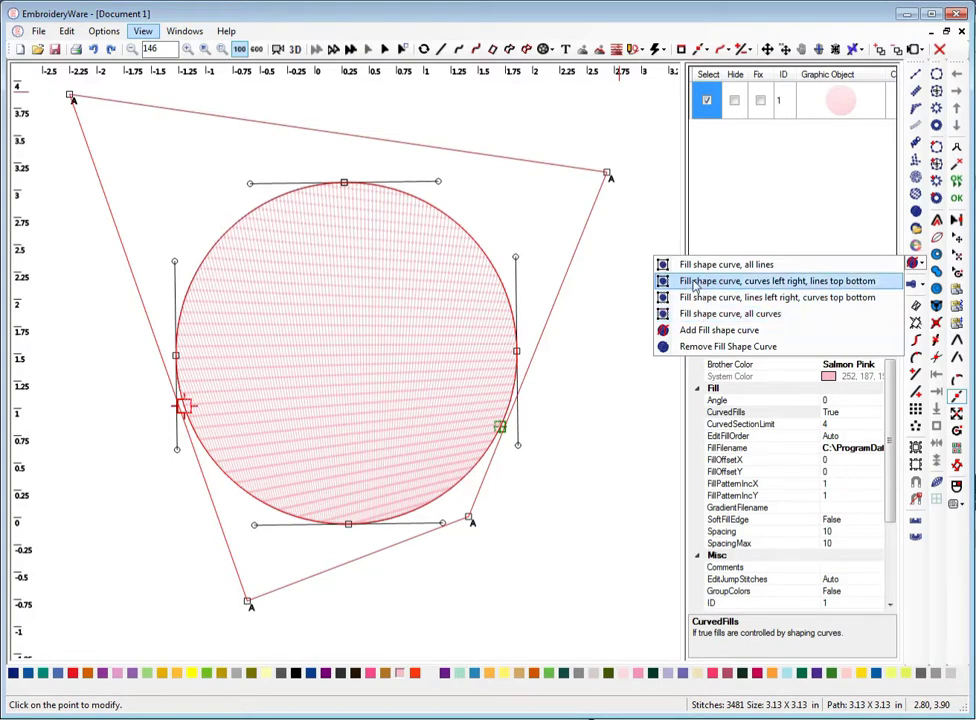
left_click(695, 284)
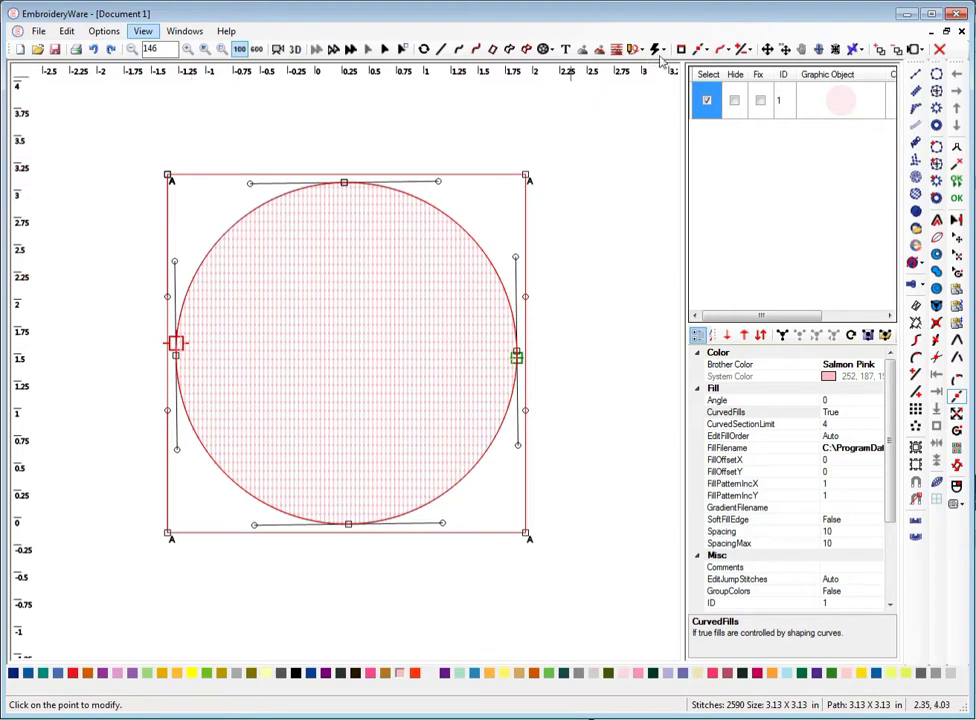
left_click(699, 49)
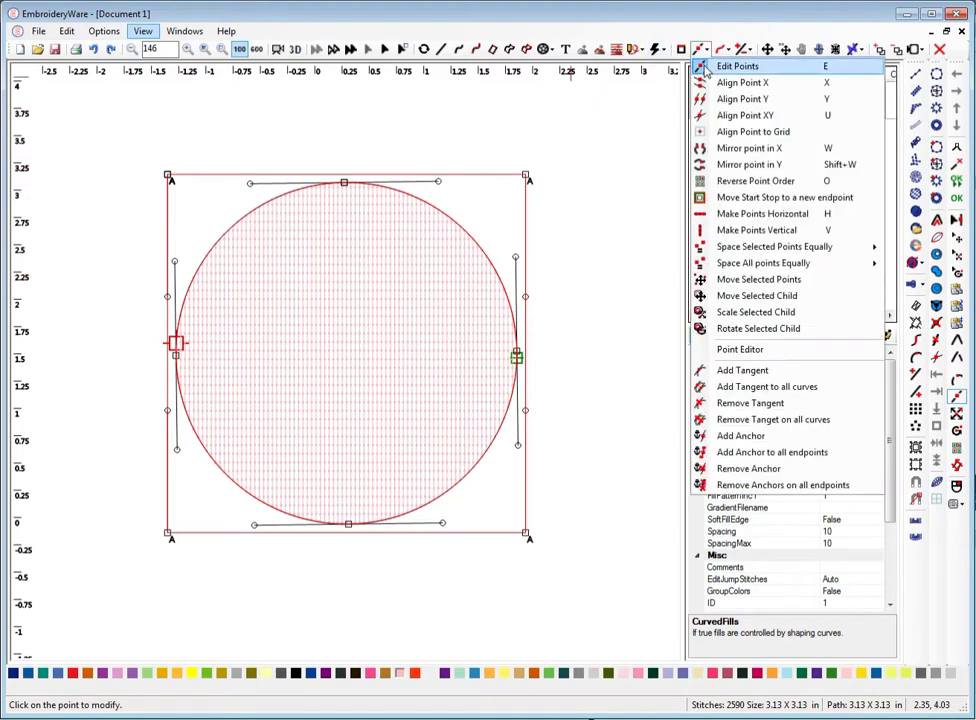
left_click(525, 300)
left_click(618, 285)
left_click(526, 412)
left_click(455, 428)
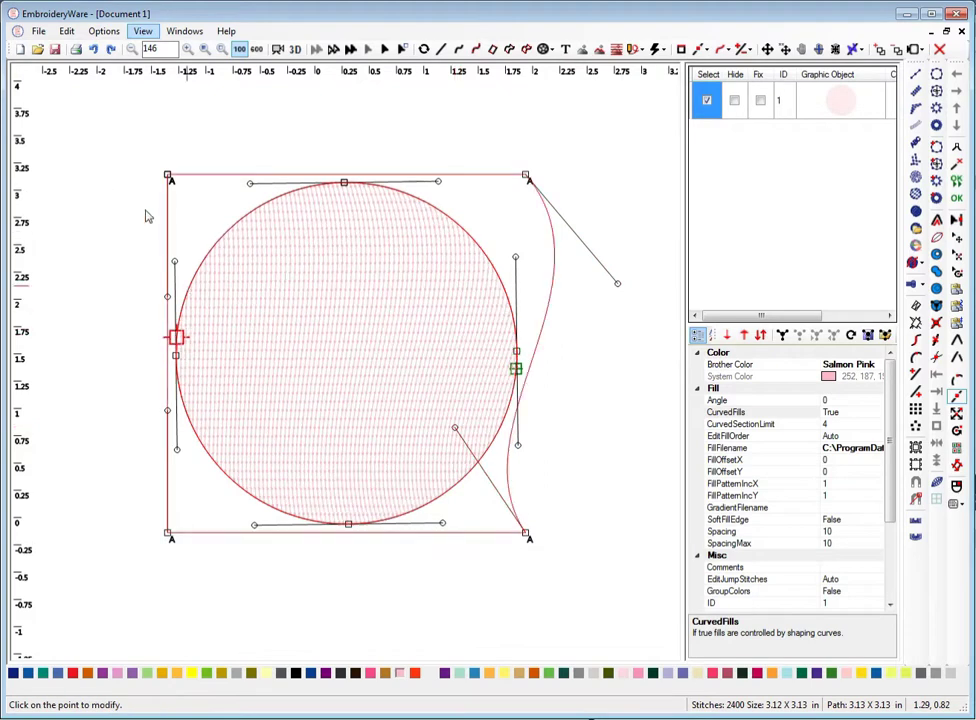
- Move the upper-left corner to about -2.04, 3.17 in and the left side's handles to about -2.38, 0.87 and -0.65, 2.31 in
left_click(167, 175)
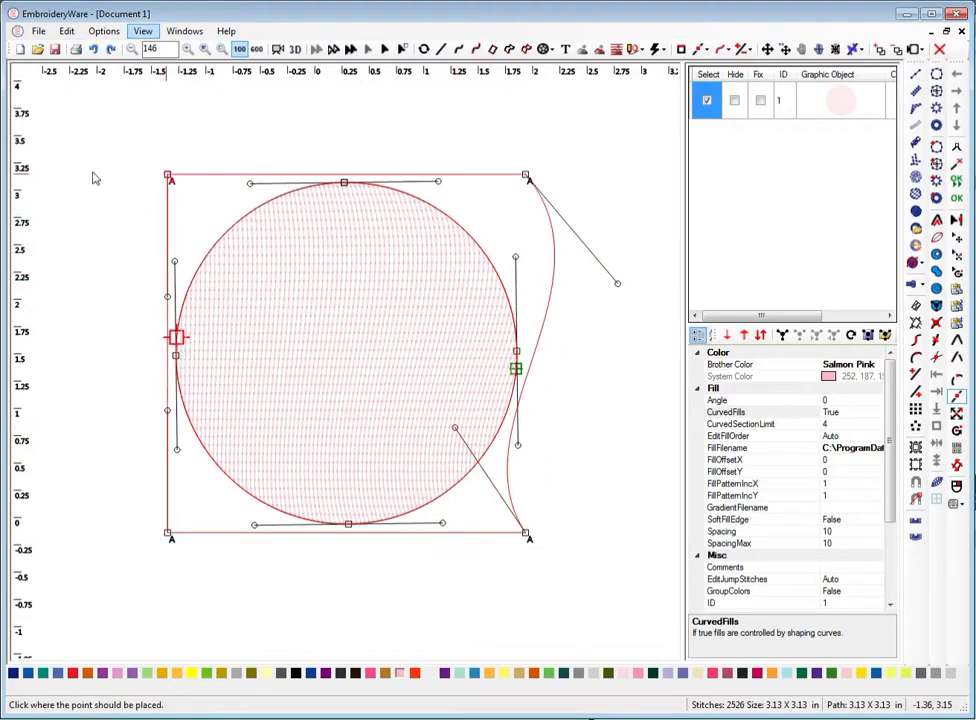
left_click(94, 175)
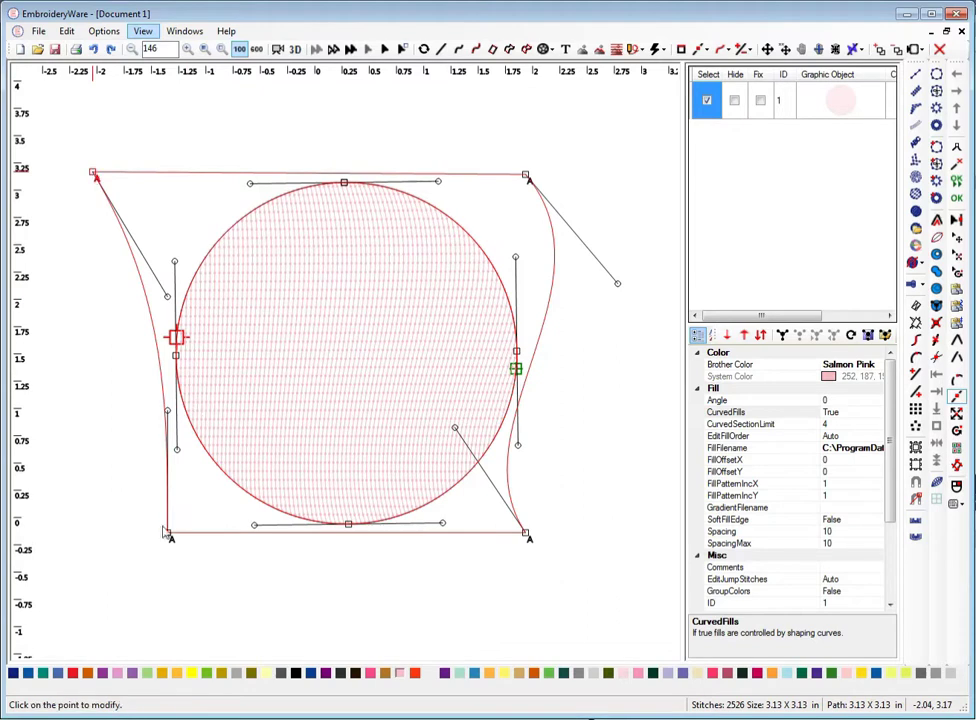
left_click(167, 413)
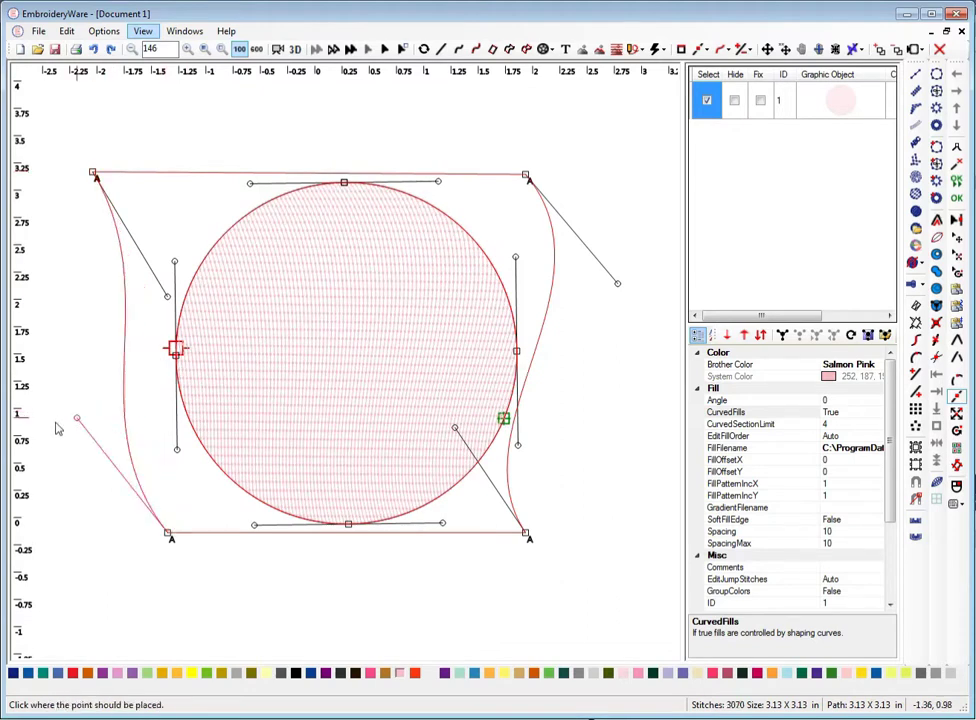
left_click(56, 423)
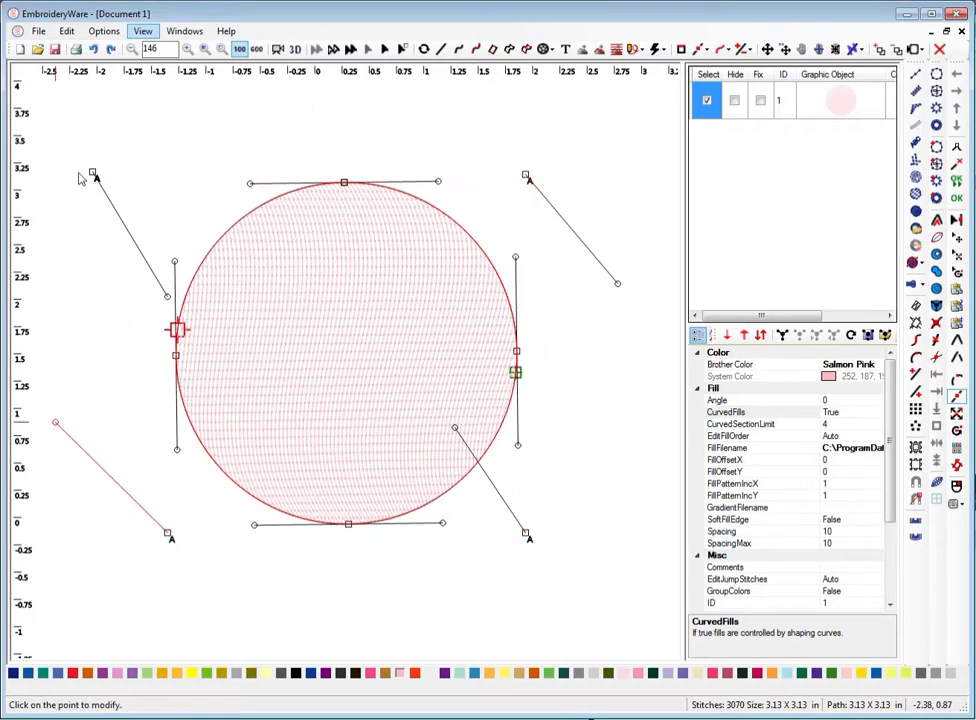
left_click(168, 297)
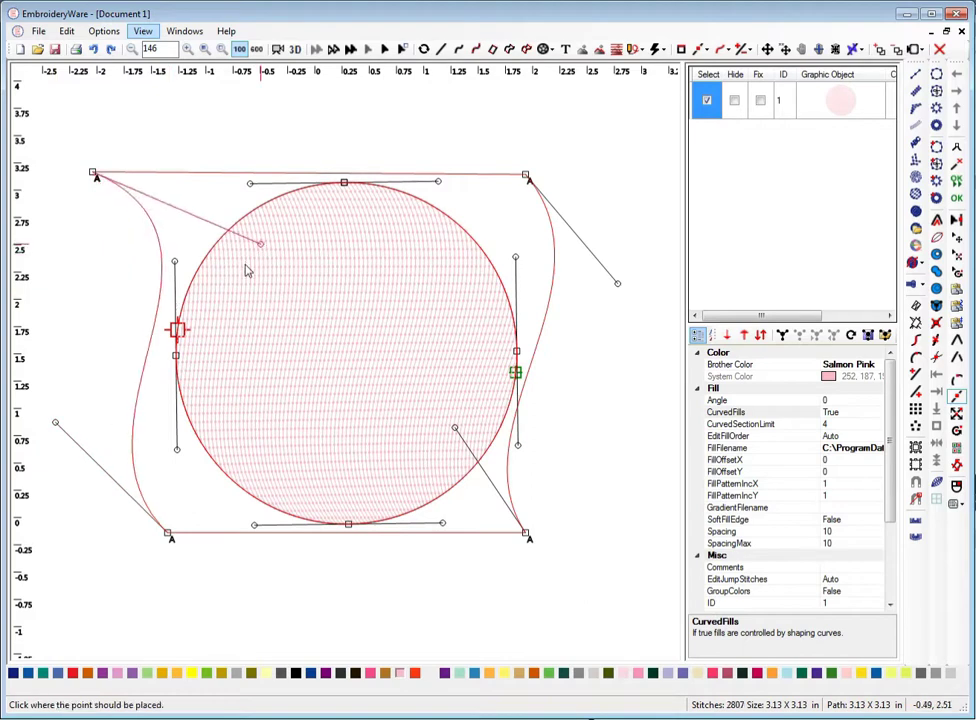
left_click(244, 265)
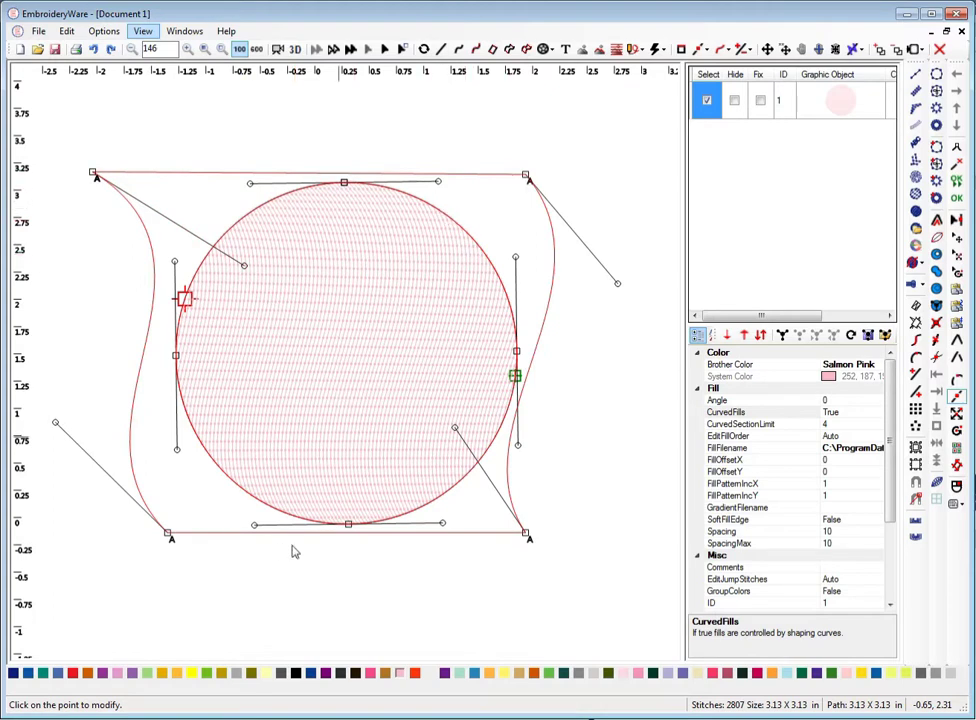
- Move the shape curve's lower-left corner to about -0.97, -0.10 in and lower-right corner to about 2.47, -0.15 in, and preview in 3D
left_click(168, 534)
left_click(209, 529)
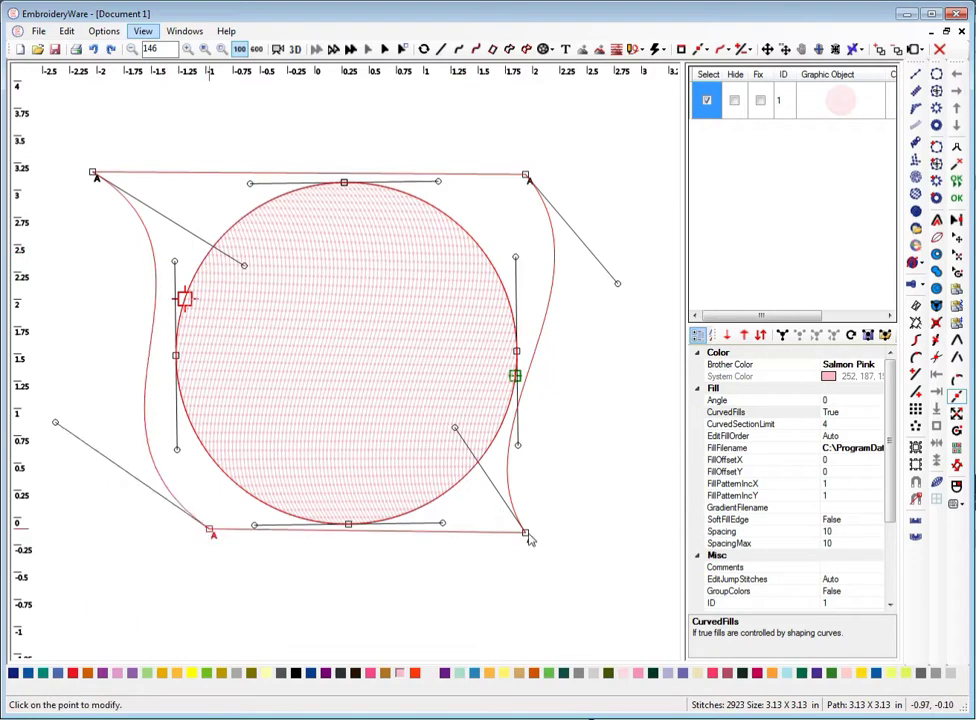
left_click(580, 530)
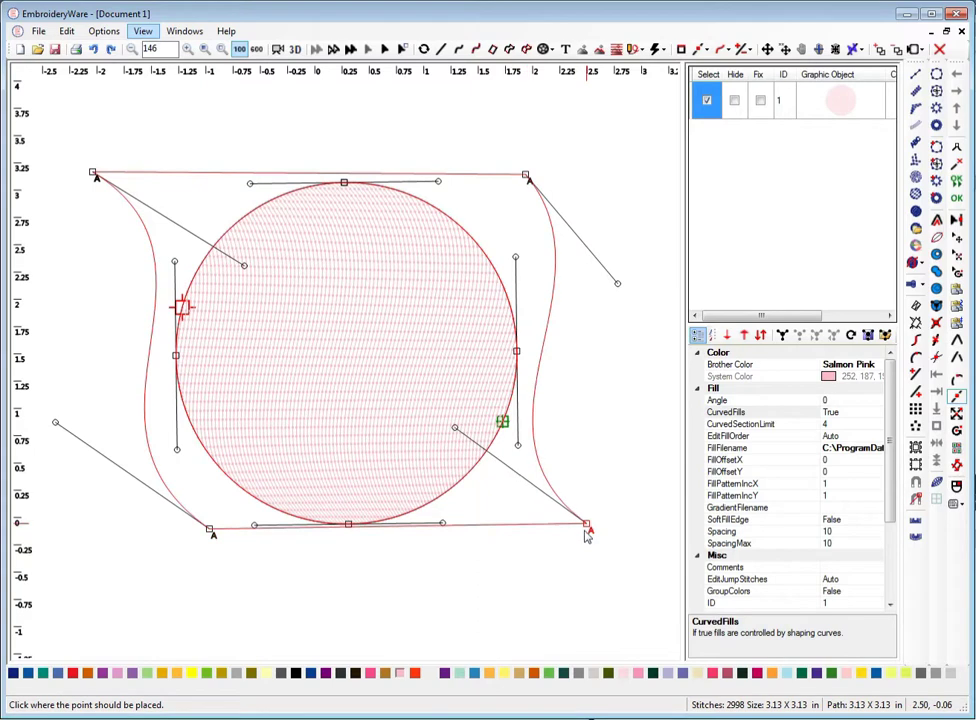
left_click(584, 533)
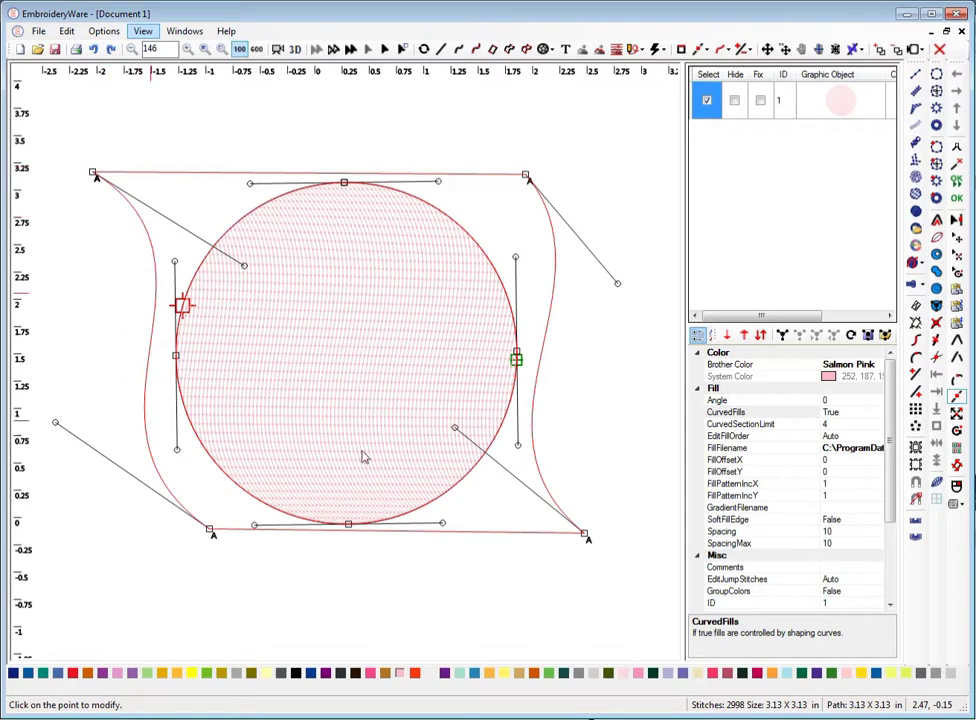
left_click(296, 49)
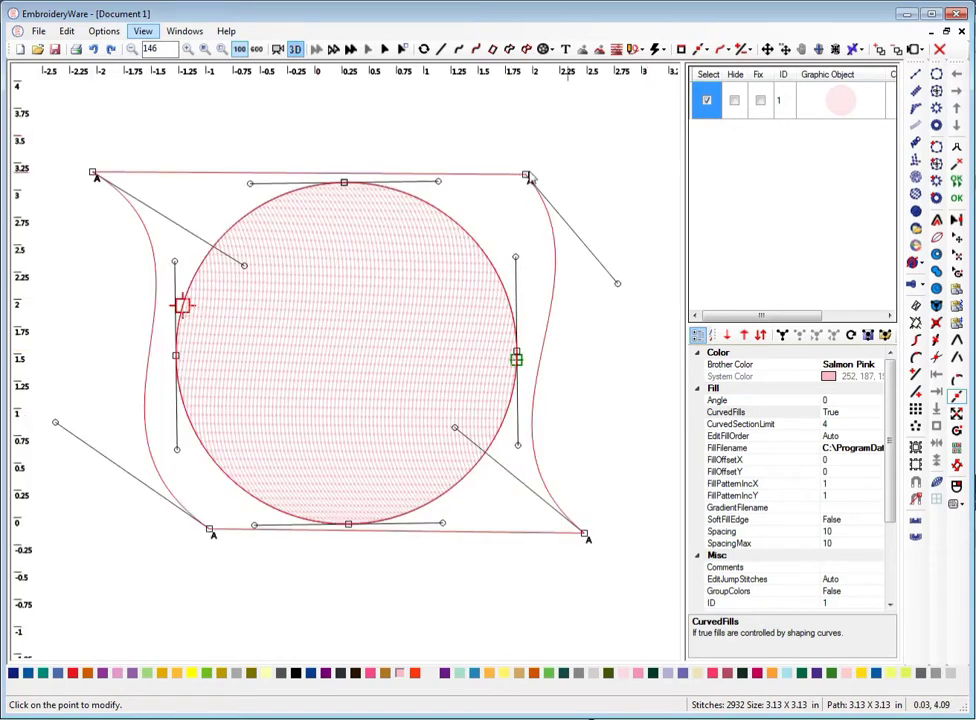
- Move the upper-right corner to about 1.48, 3.77 in and the lower-right corner to about 2.55, -0.77 in, and preview the stitches in 3D
left_click(526, 175)
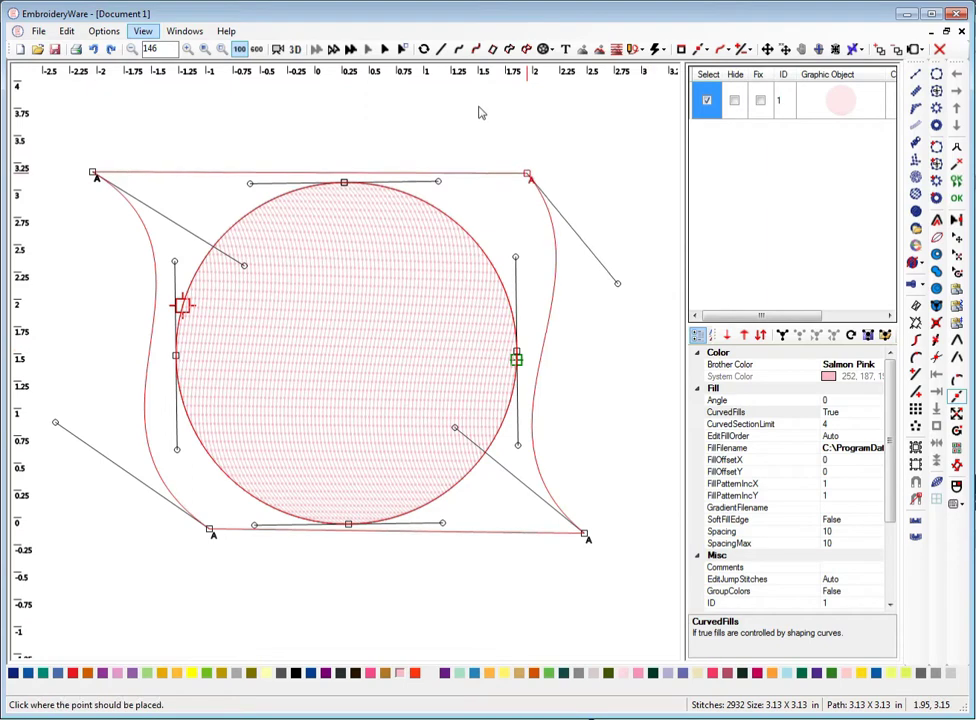
left_click(476, 107)
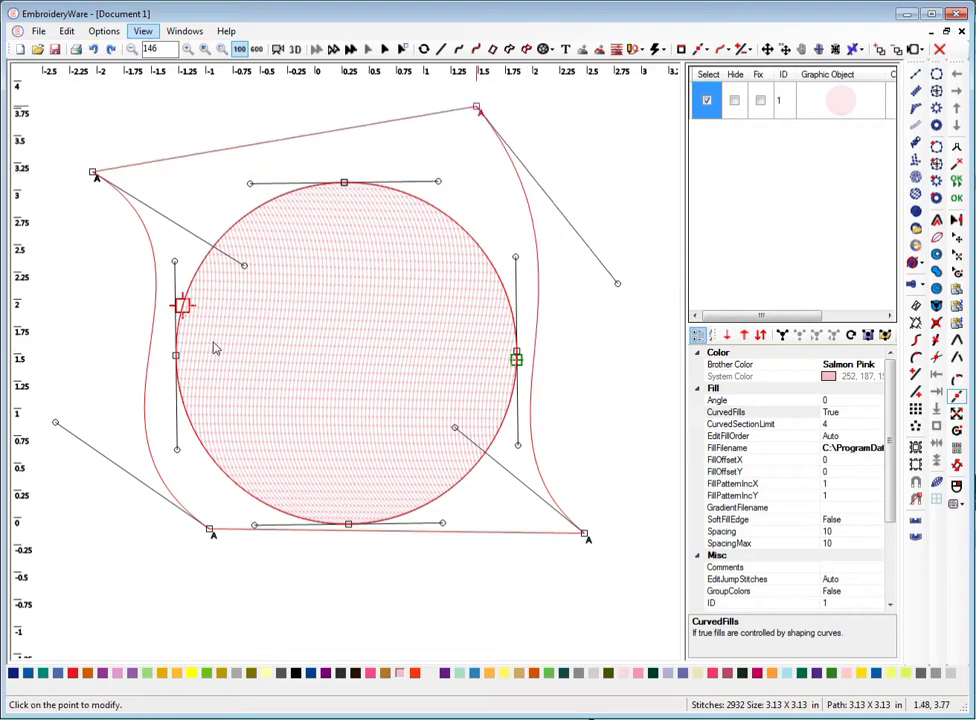
left_click(585, 534)
left_click(593, 603)
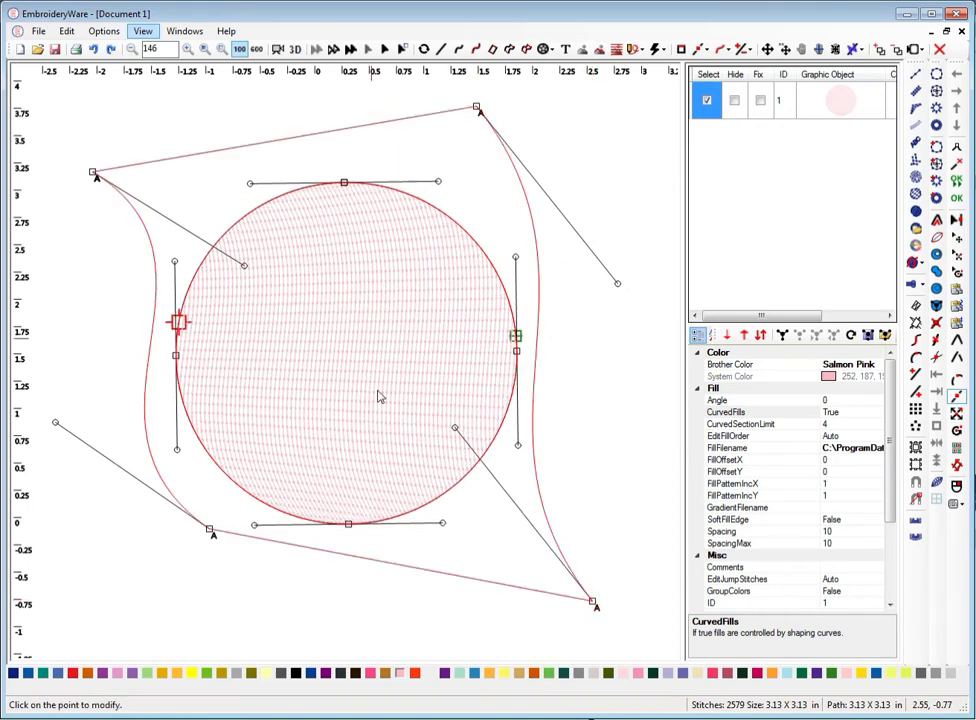
left_click(295, 49)
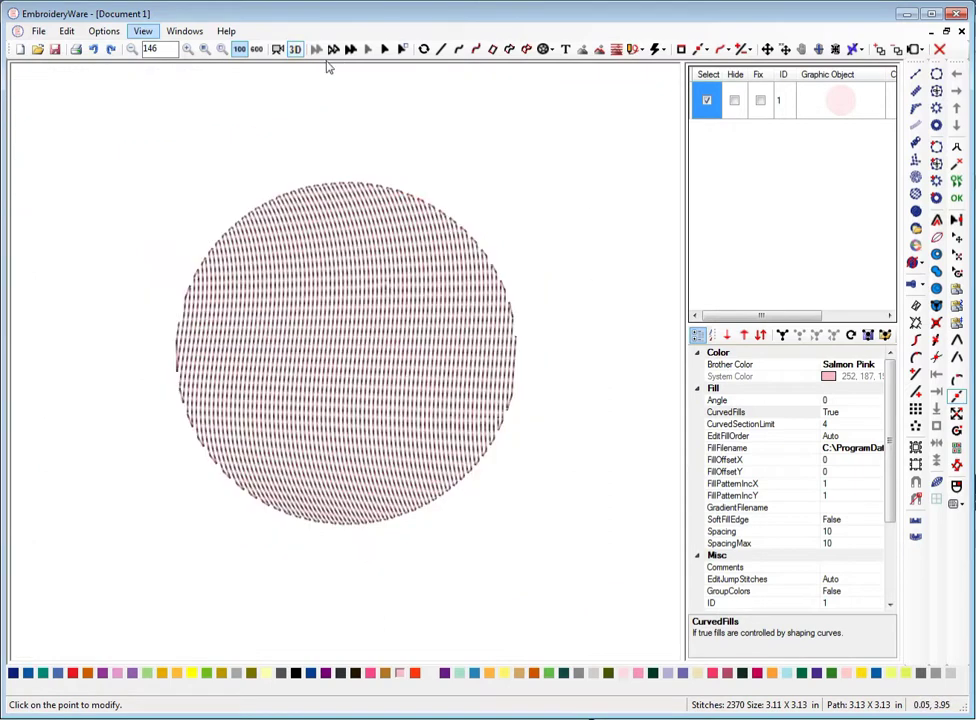
left_click(295, 49)
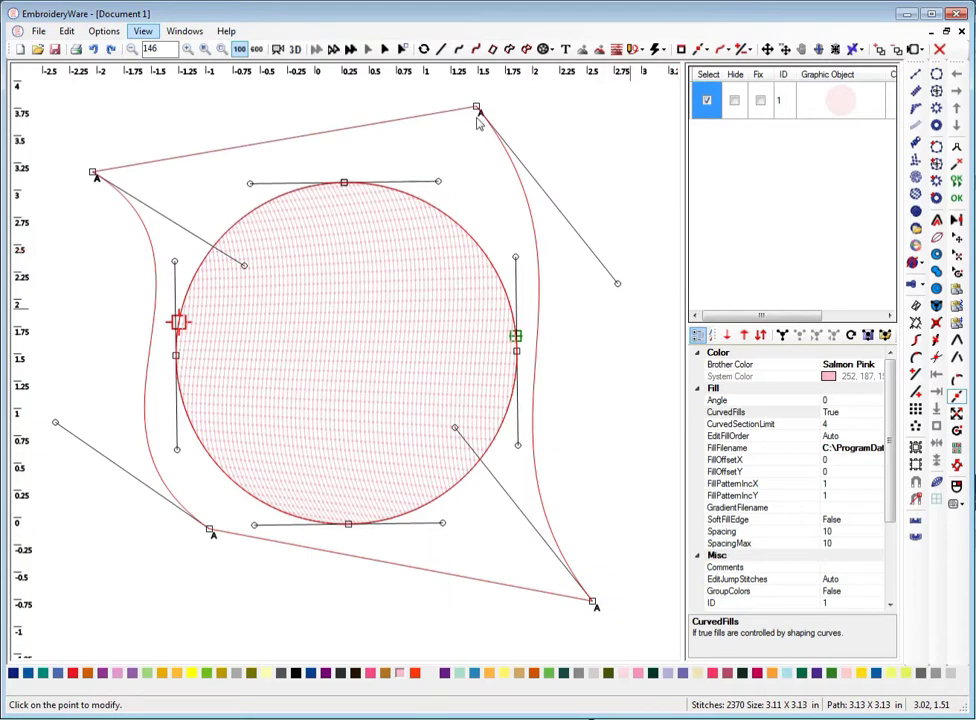
- Apply the all-curves fill shape curve and pull its right side's upper handle outward to about 2.99, 2.20 in
left_click(913, 262)
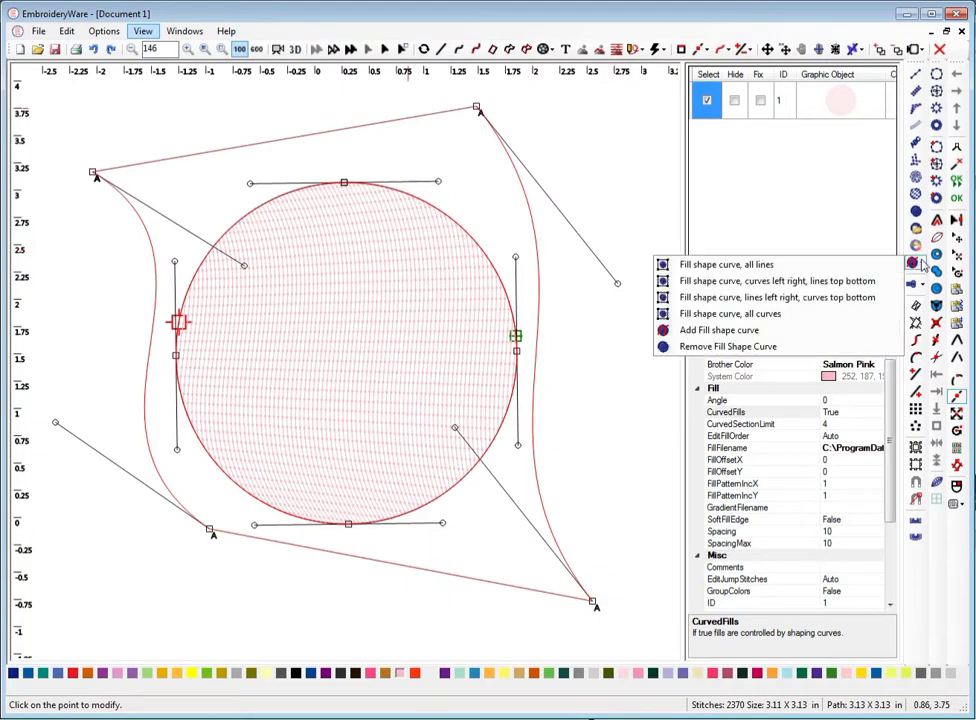
left_click(695, 320)
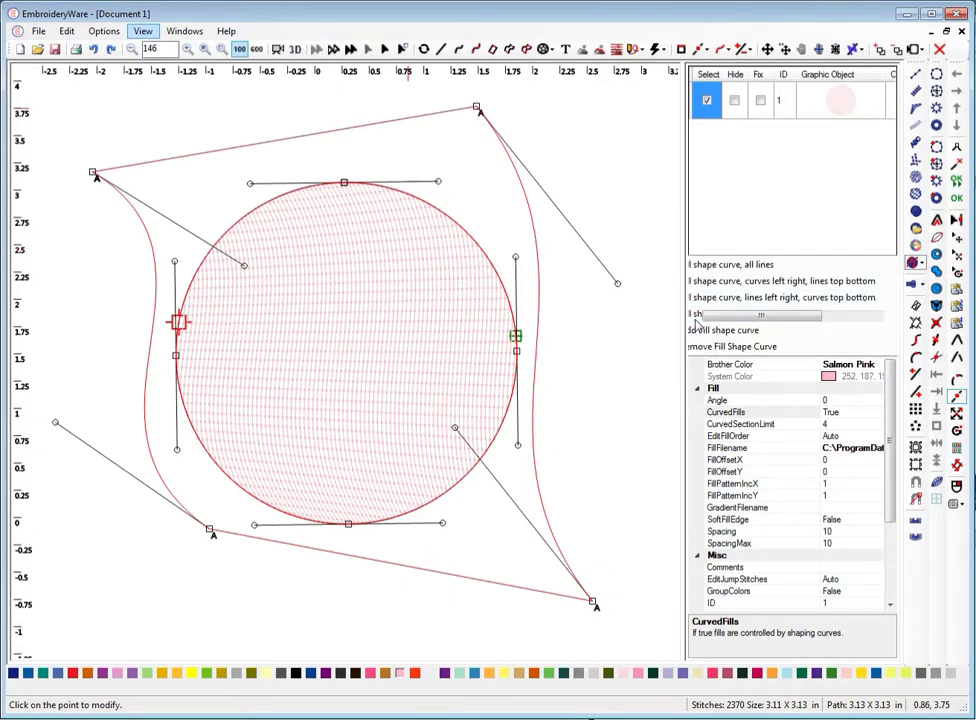
left_click(540, 303)
left_click(640, 277)
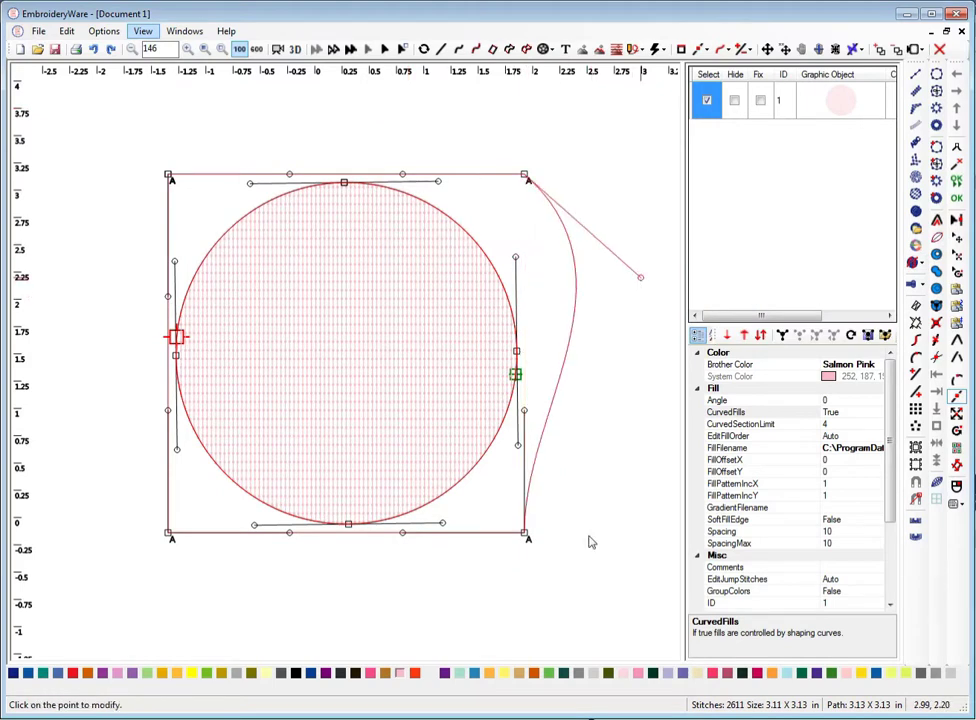
- Move the lower-right corner to about 2.44, -0.15 in and the right side's lower handle inward to about 0.74, 0.40 in
left_click(526, 535)
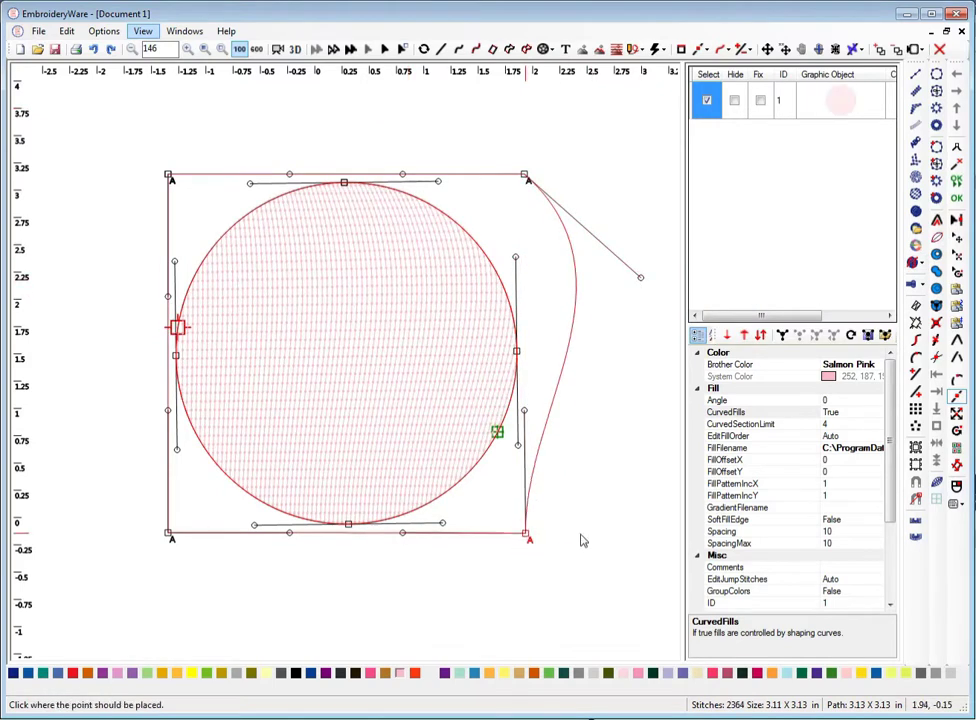
left_click(582, 536)
left_click(523, 411)
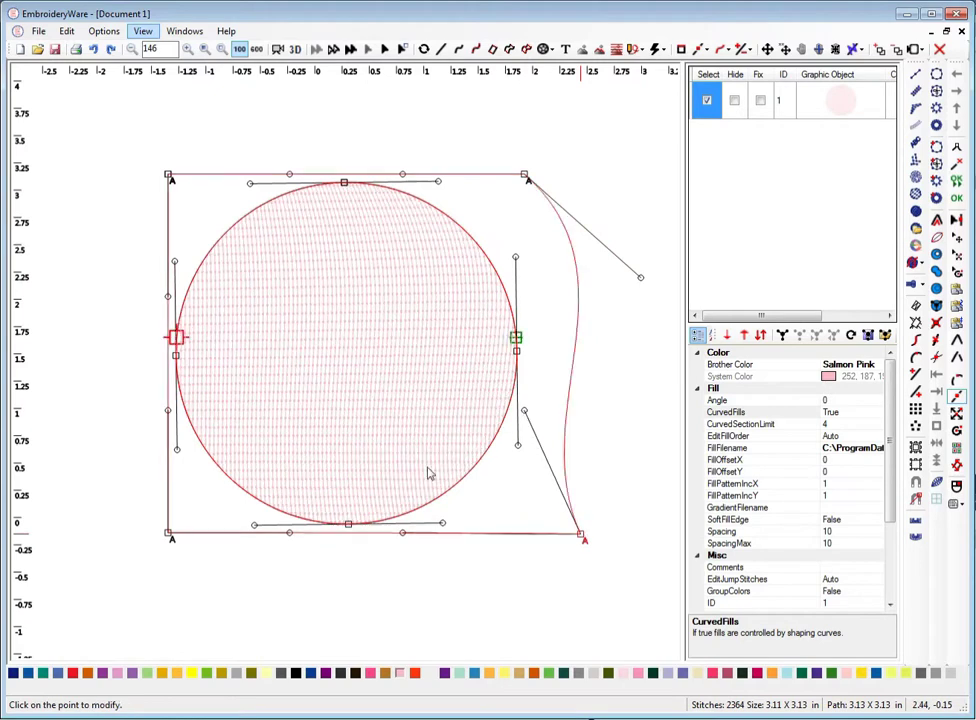
left_click(395, 473)
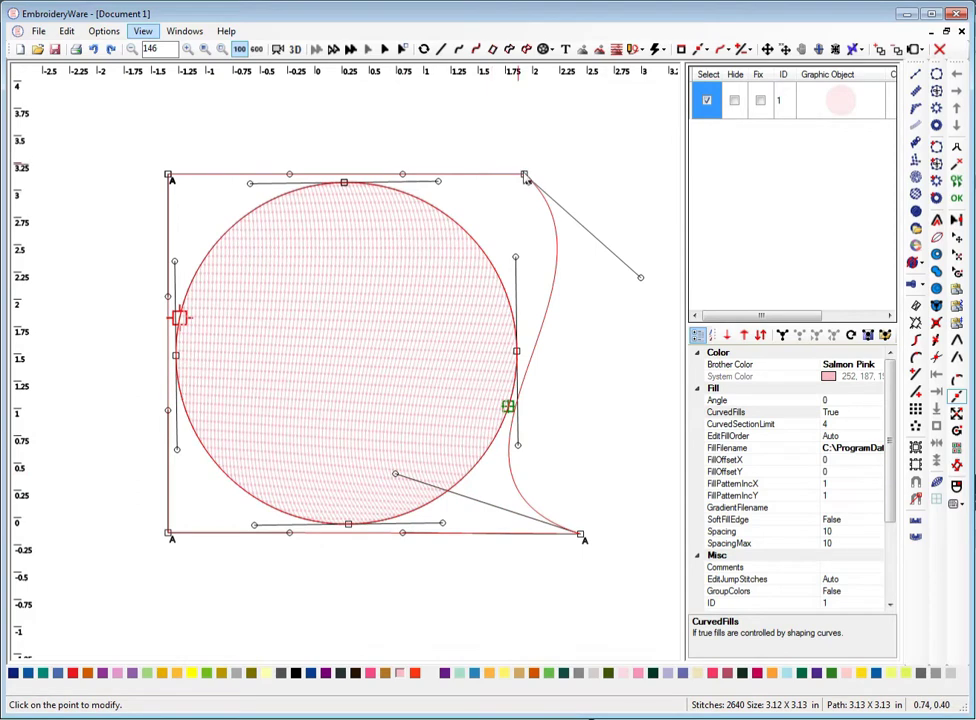
- Move the shape curve's upper-right corner to about 1.29, 3.15 in and preview the stitches in 3D
left_click(525, 176)
left_click(456, 176)
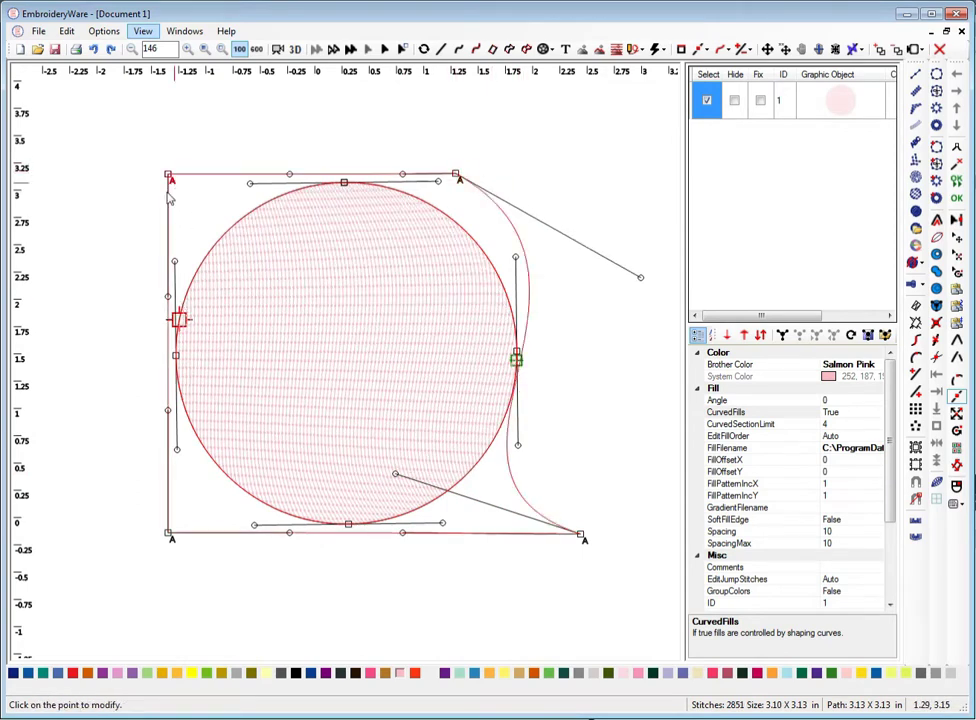
left_click(295, 50)
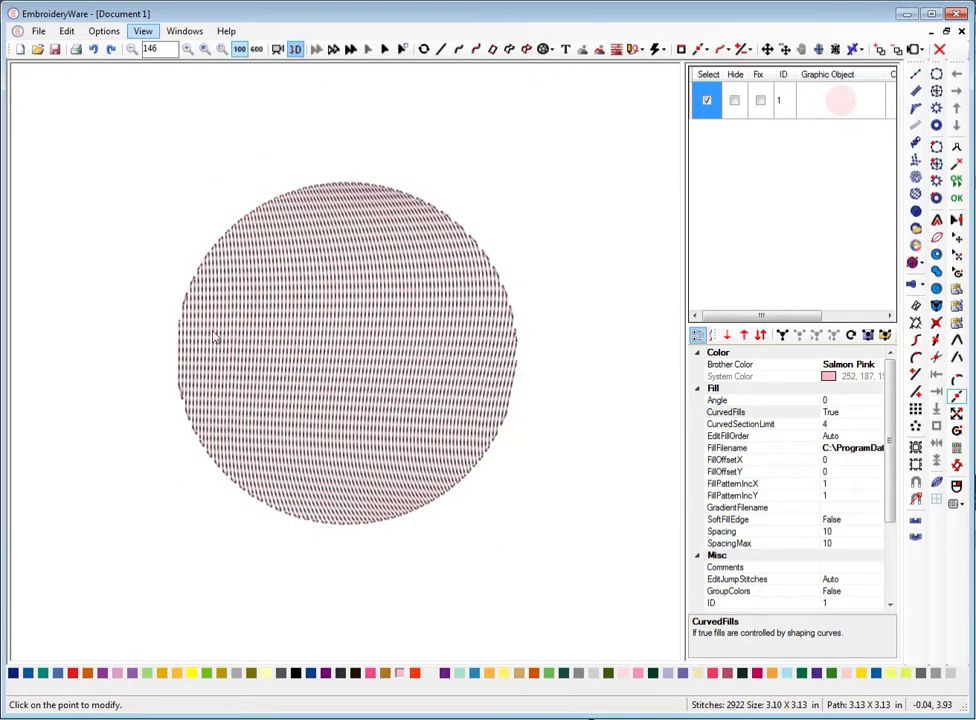
left_click(296, 51)
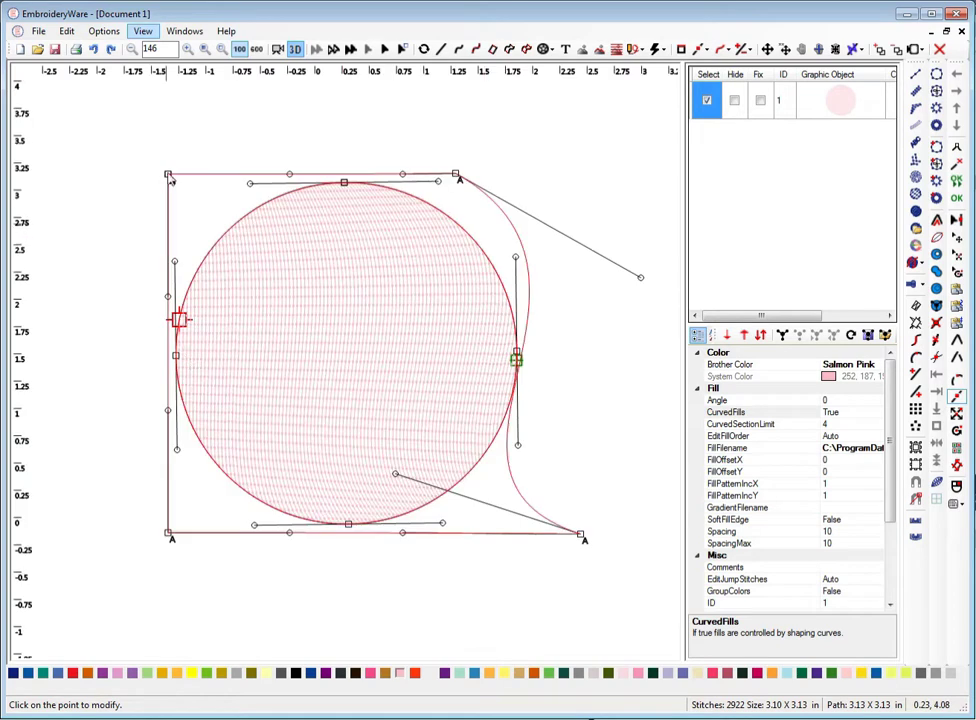
- Move the shape curve's upper-left corner to about -2.16, 3.19 in and lower-left corner to about -2.36, -0.14 in, and preview in 3D
left_click(85, 176)
left_click(80, 169)
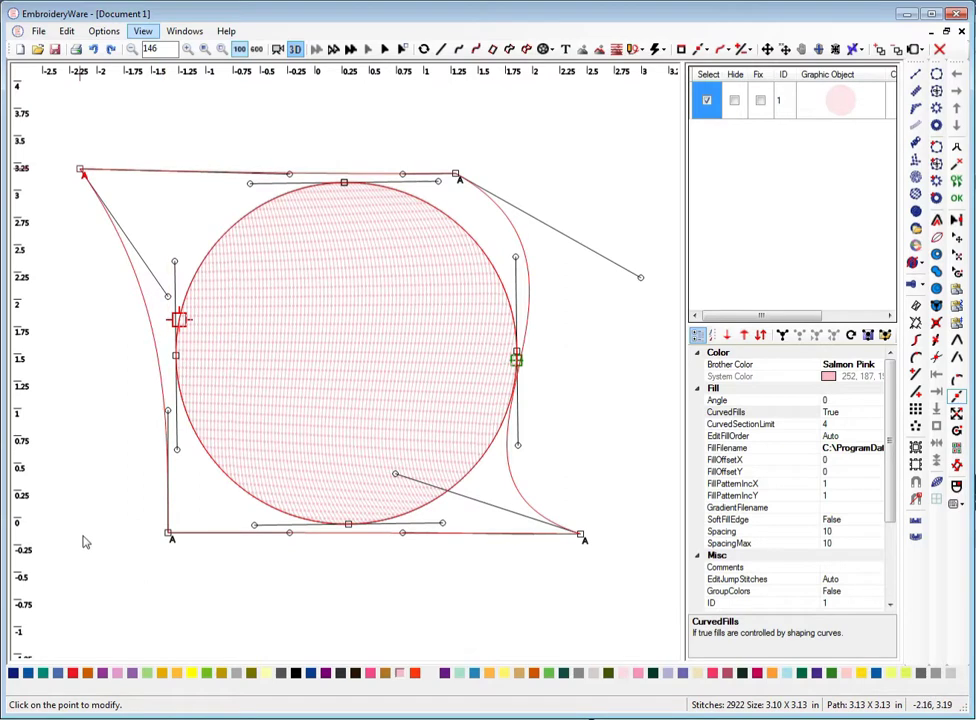
left_click(169, 534)
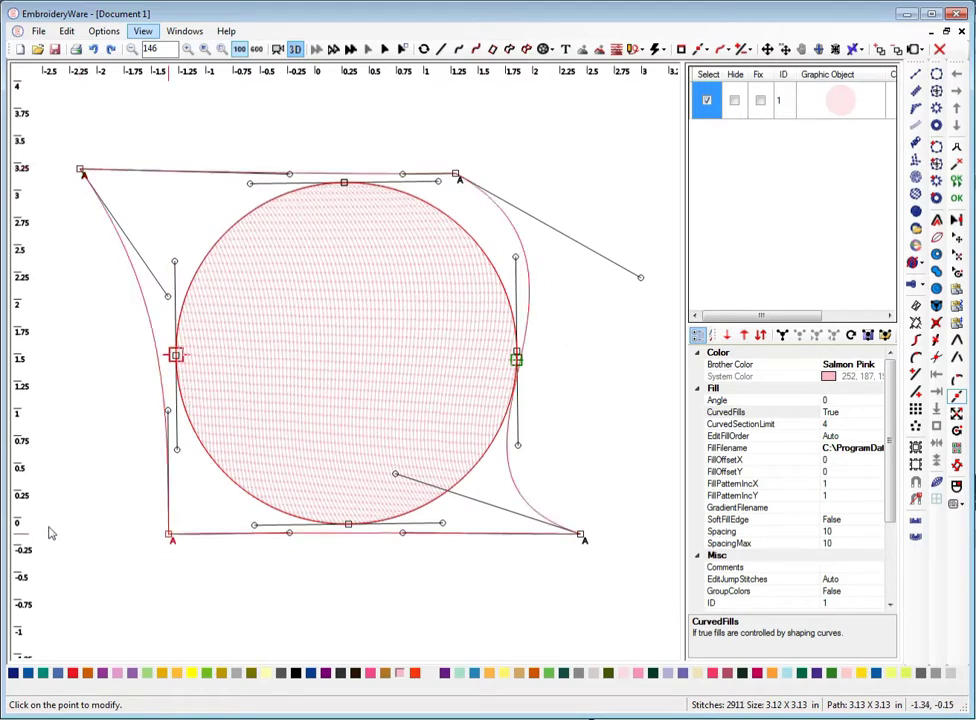
left_click(168, 535)
left_click(156, 469)
left_click(58, 533)
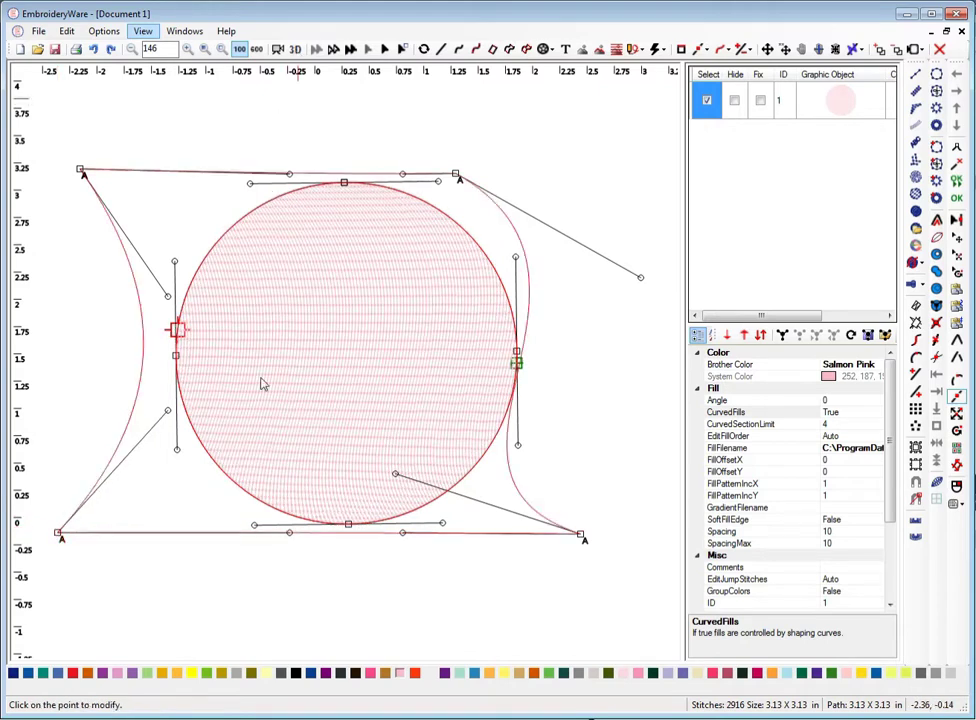
left_click(295, 50)
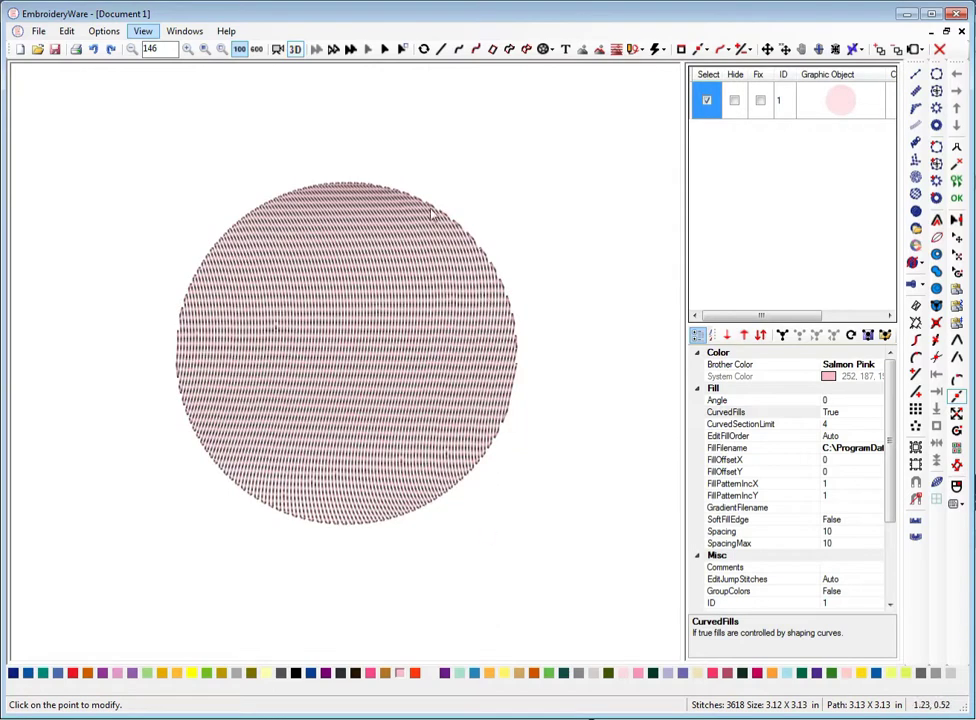
- Set the circle's fill spacing to 20 and preview the stitches in 3D
left_click(848, 532)
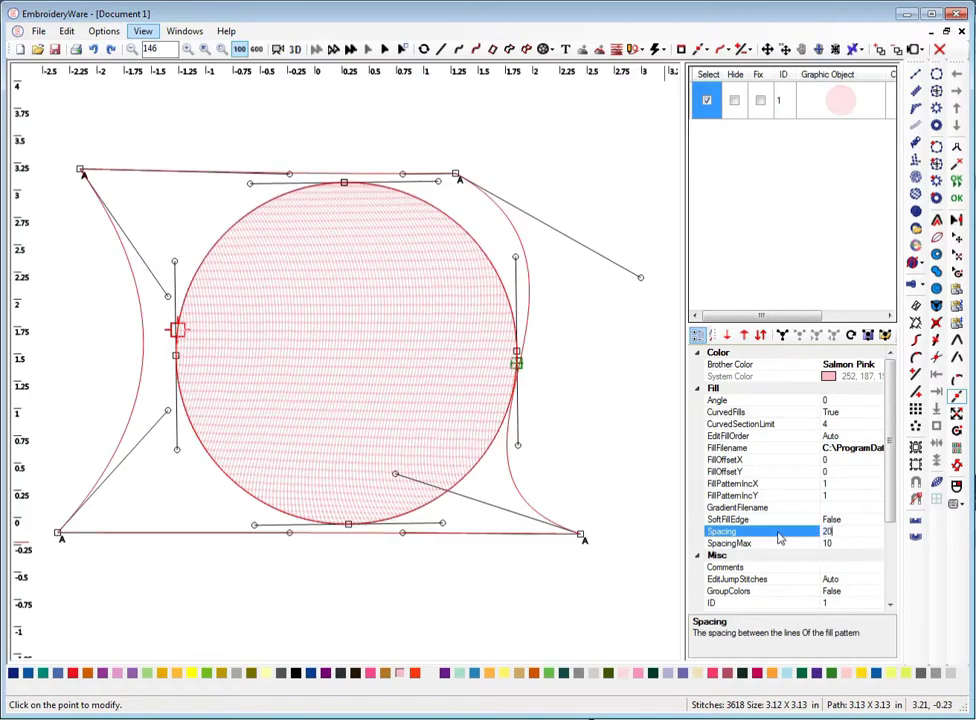
type("20")
key("Return")
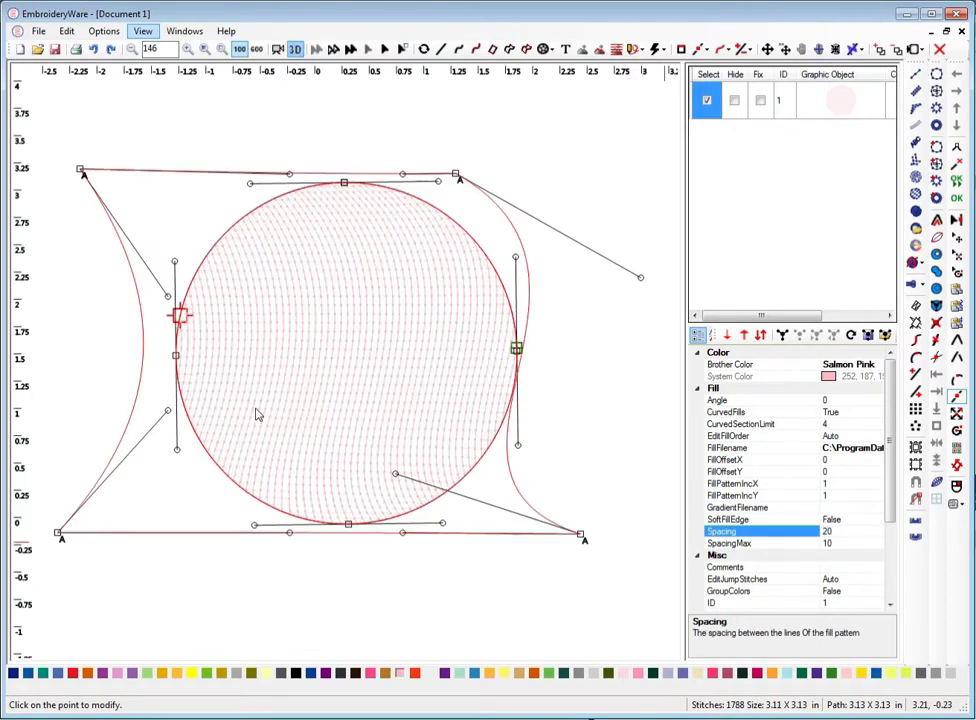
left_click(295, 49)
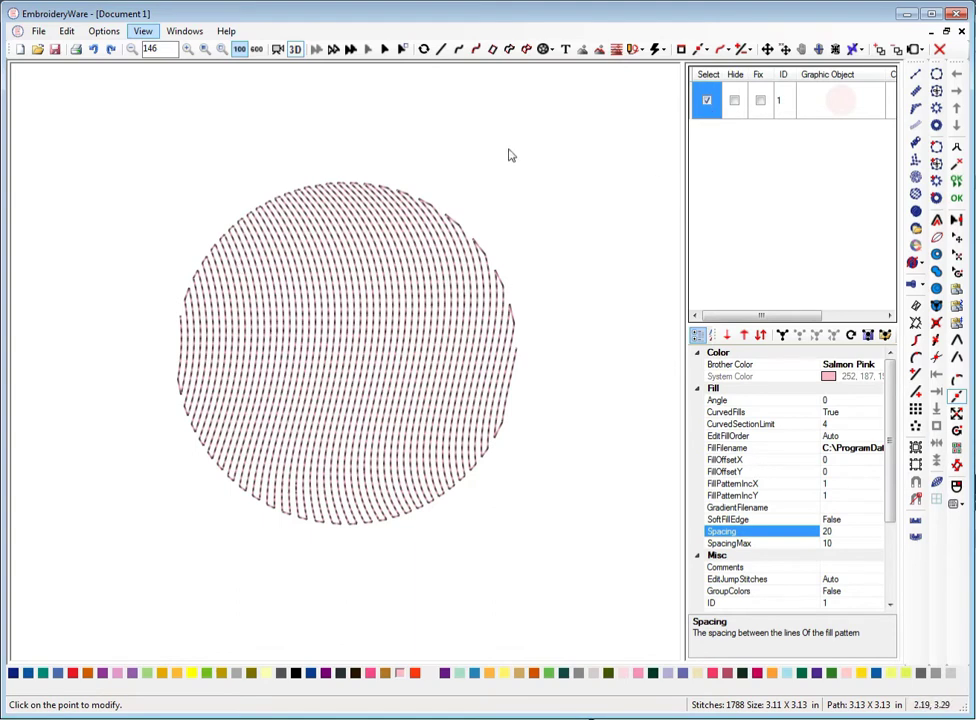
left_click(280, 49)
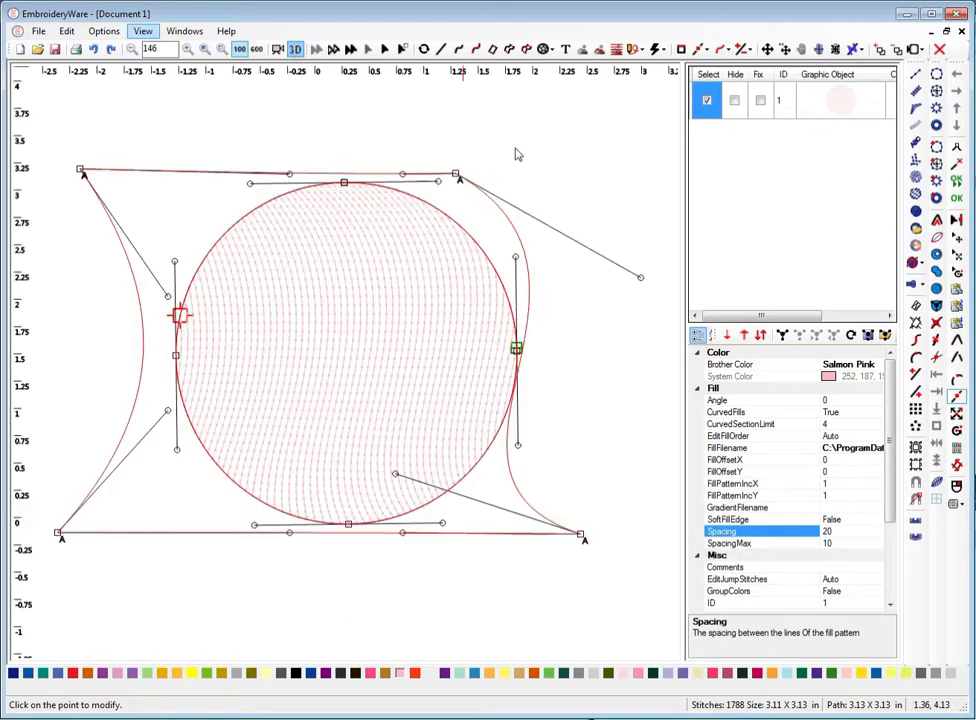
- Pull the shape curve's upper side into a wave, moving its right handle upward and its left handle down to about -0.41, 1.95 in
left_click(404, 174)
left_click(407, 114)
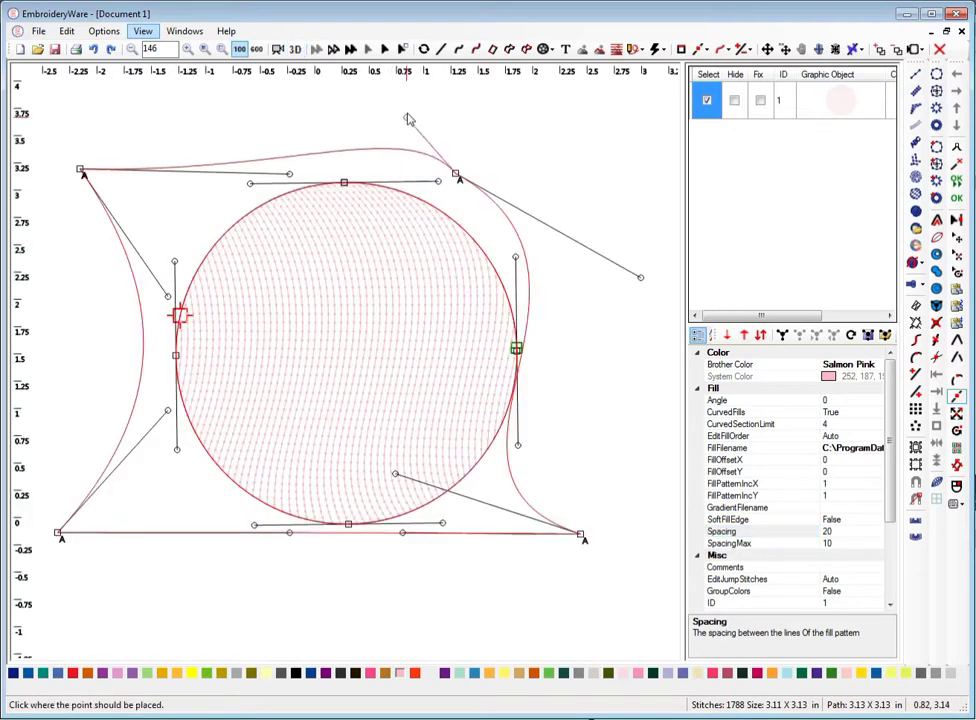
left_click(289, 176)
left_click(270, 303)
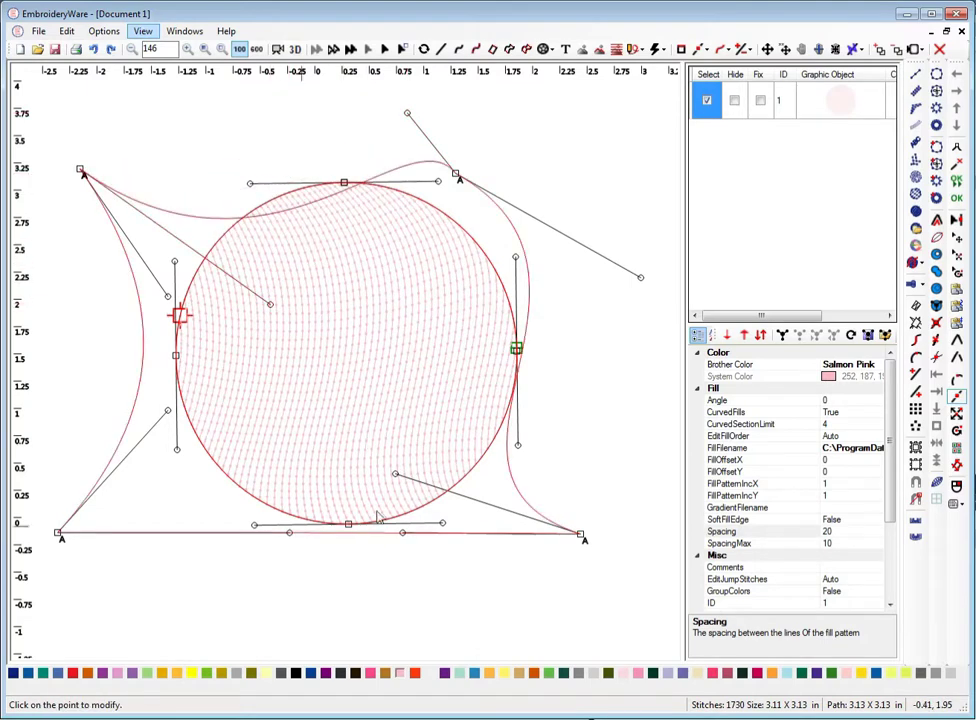
- Move the lower side's right handle to about 0.90, 0.83 in and left handle to about -0.25, -1.11 in, and preview in 3D
left_click(404, 535)
left_click(413, 427)
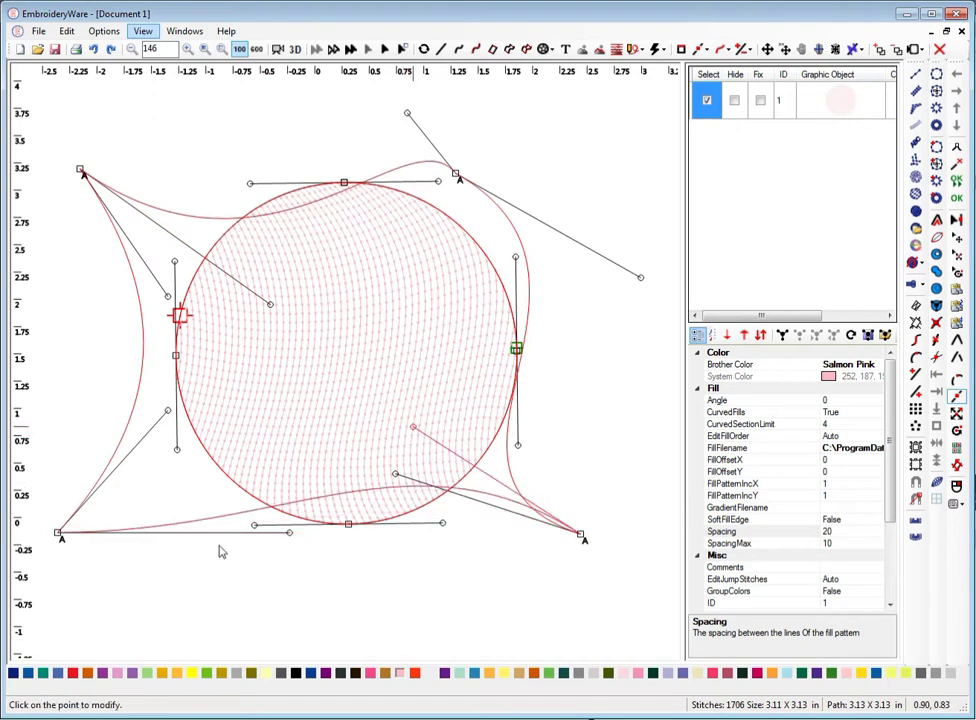
left_click(289, 535)
left_click(288, 638)
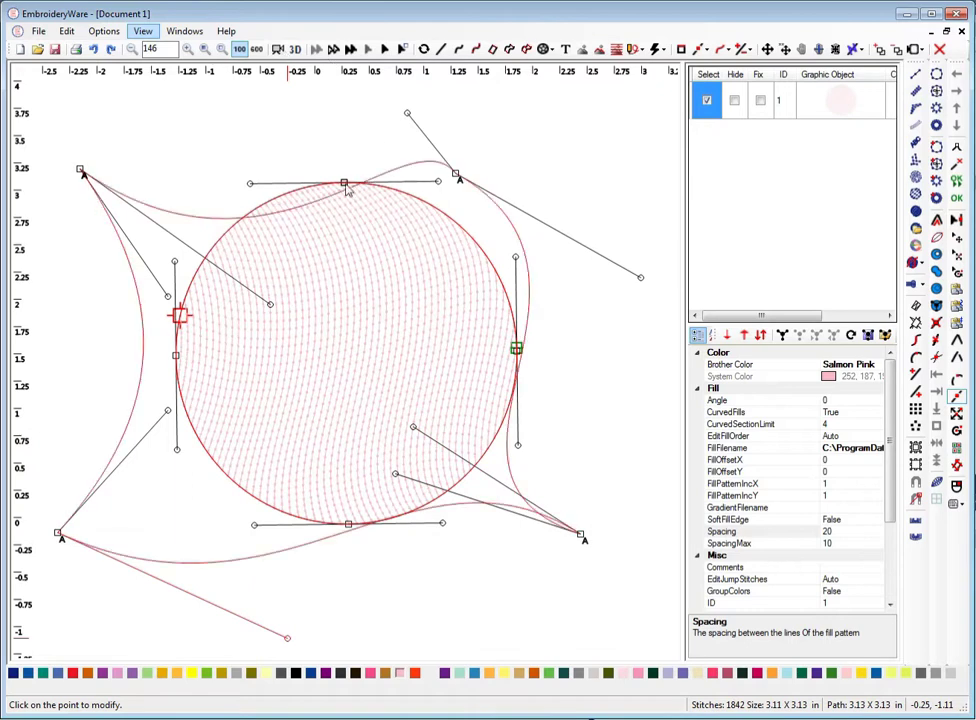
left_click(295, 50)
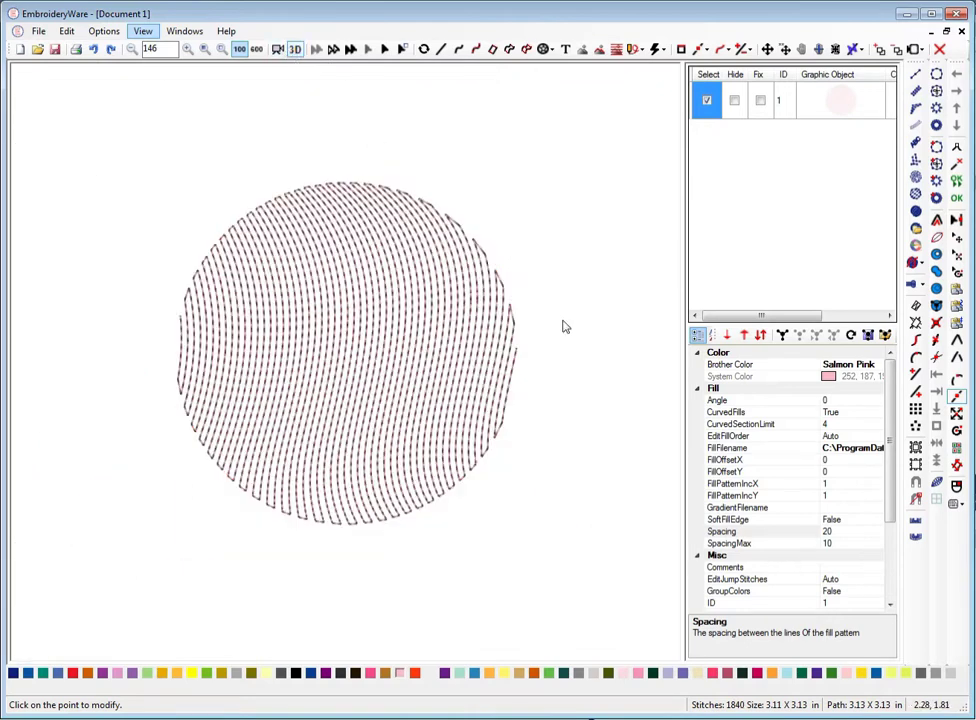
- Set the circle's fill spacing to 2 and preview the dense stitches in 3D
left_click(840, 533)
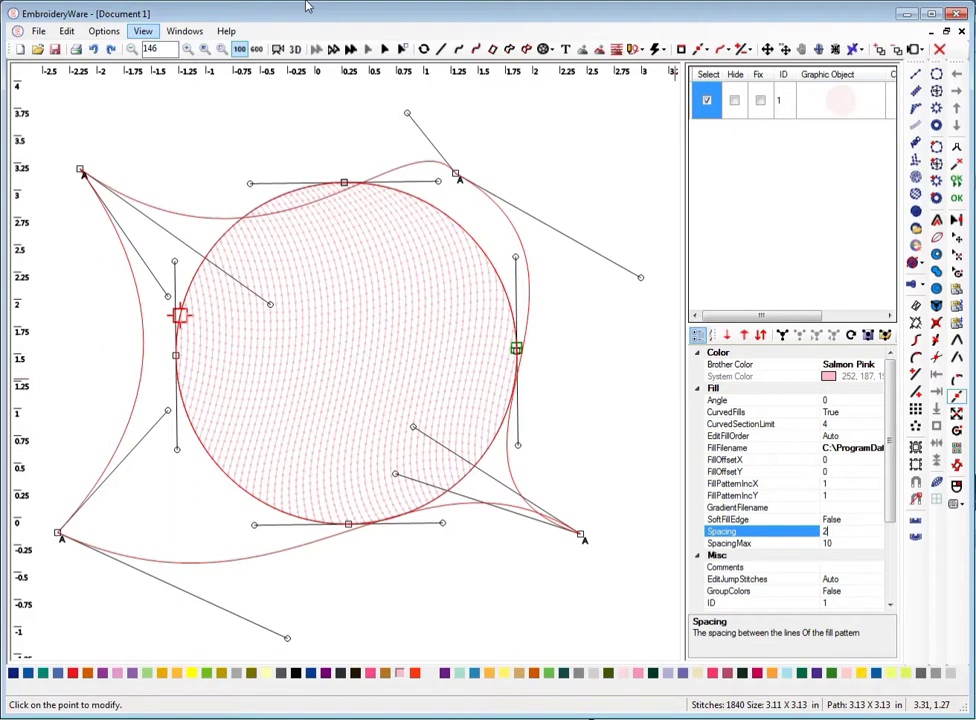
key("Return")
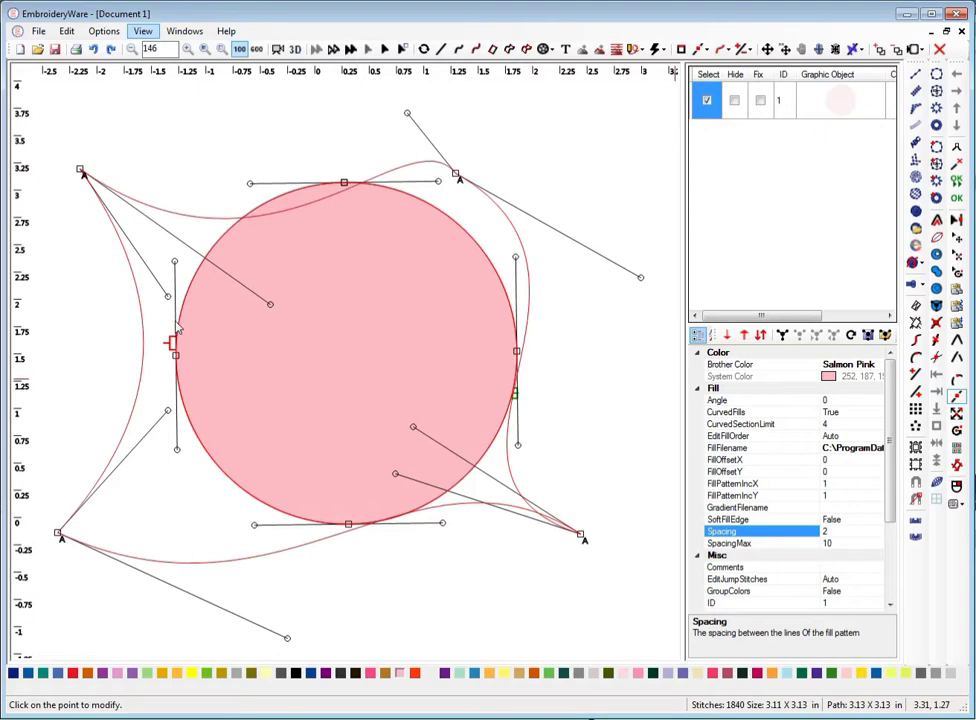
left_click(295, 50)
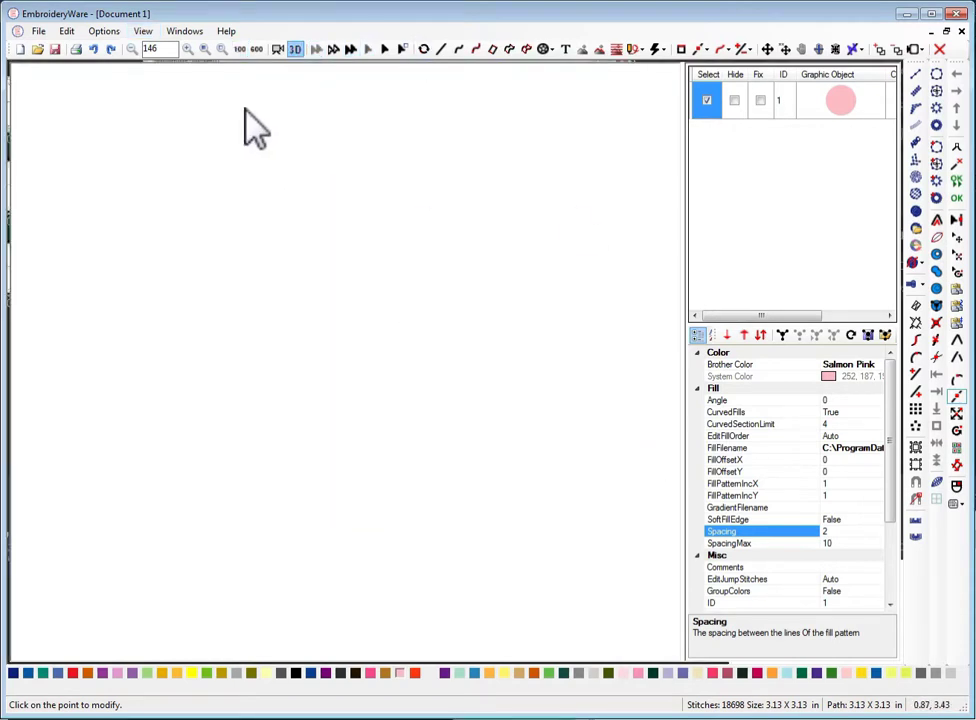
left_click(295, 49)
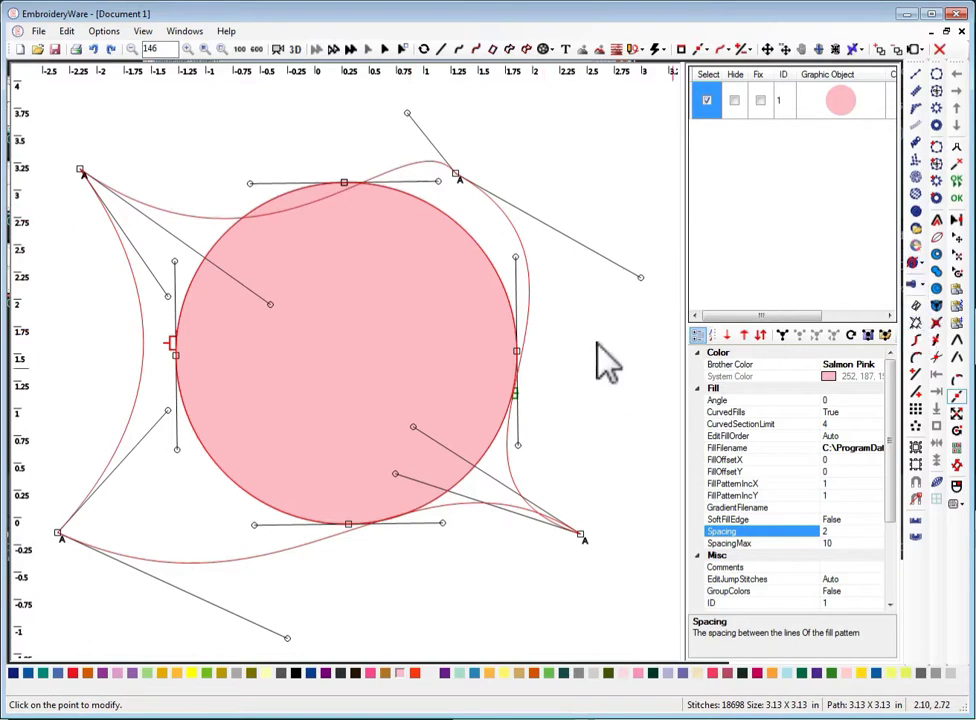
- Remove the fill shape curve from the circle with the Remove Fill Shape Curve command
left_click(920, 263)
left_click(761, 338)
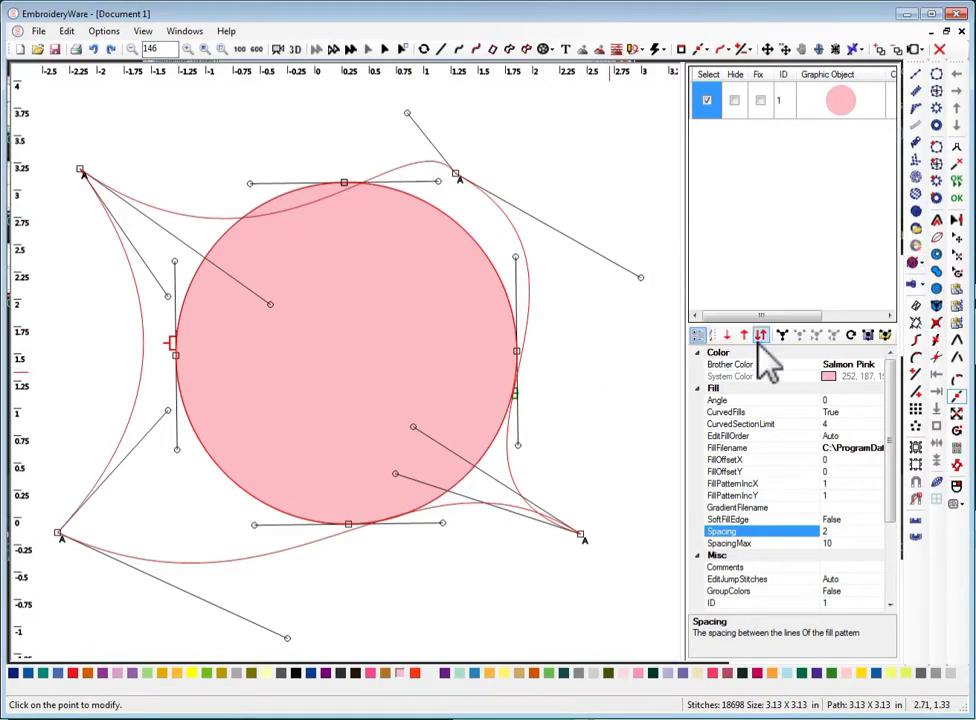
left_click(921, 264)
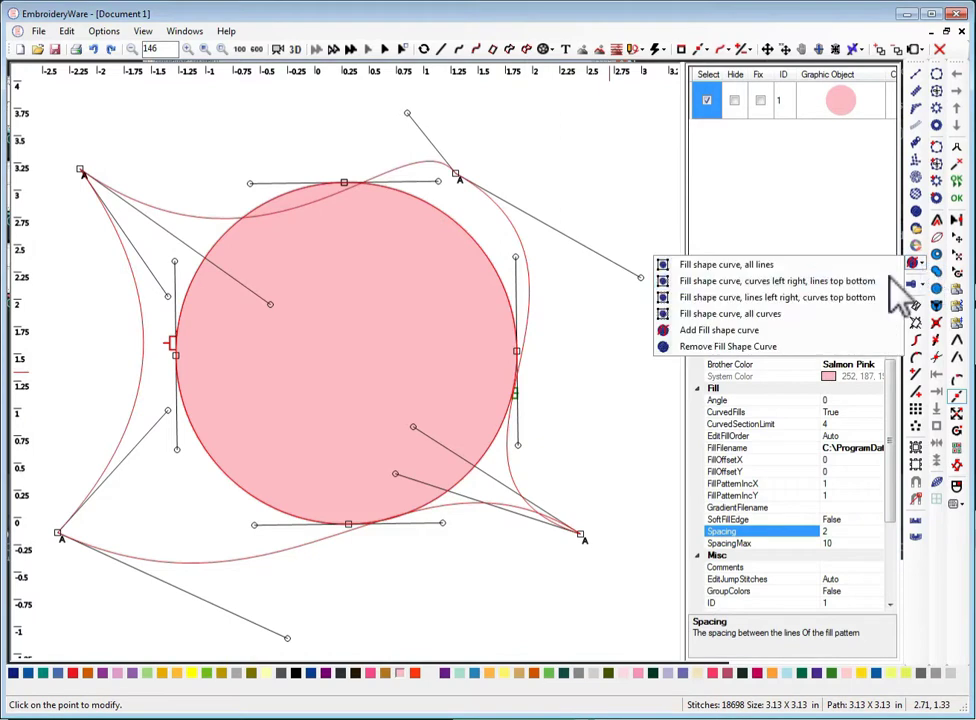
left_click(755, 348)
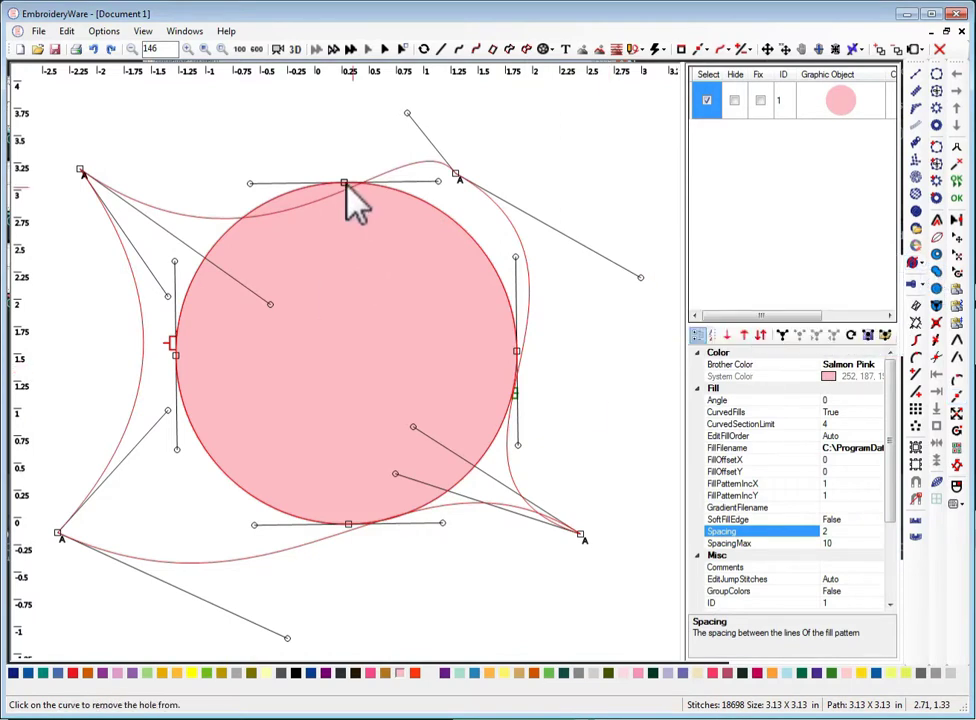
left_click(457, 179)
left_click(457, 181)
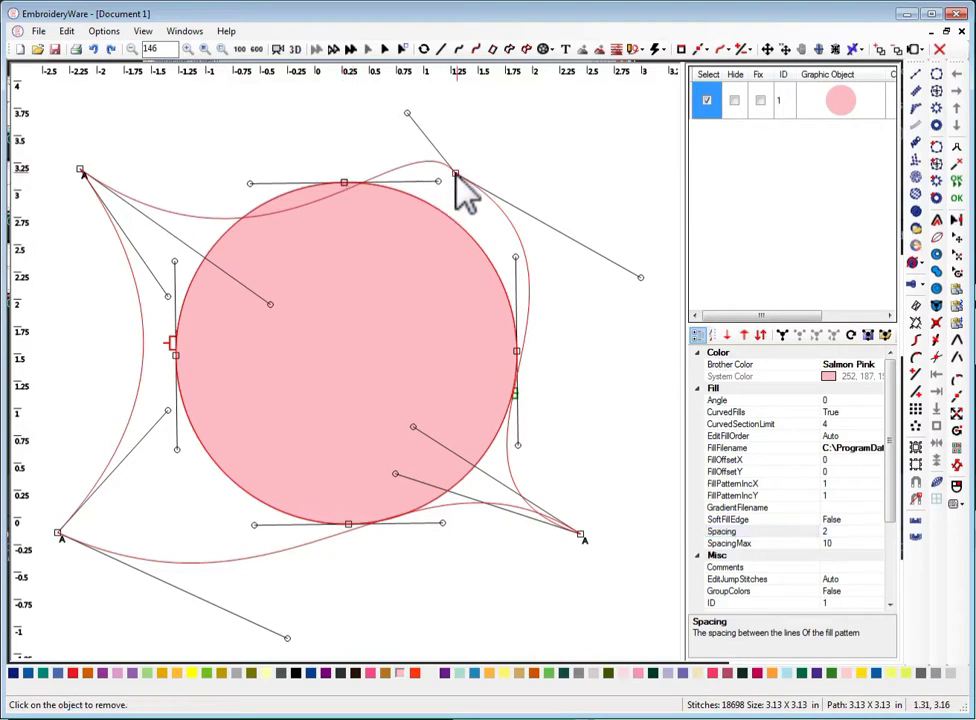
left_click(455, 181)
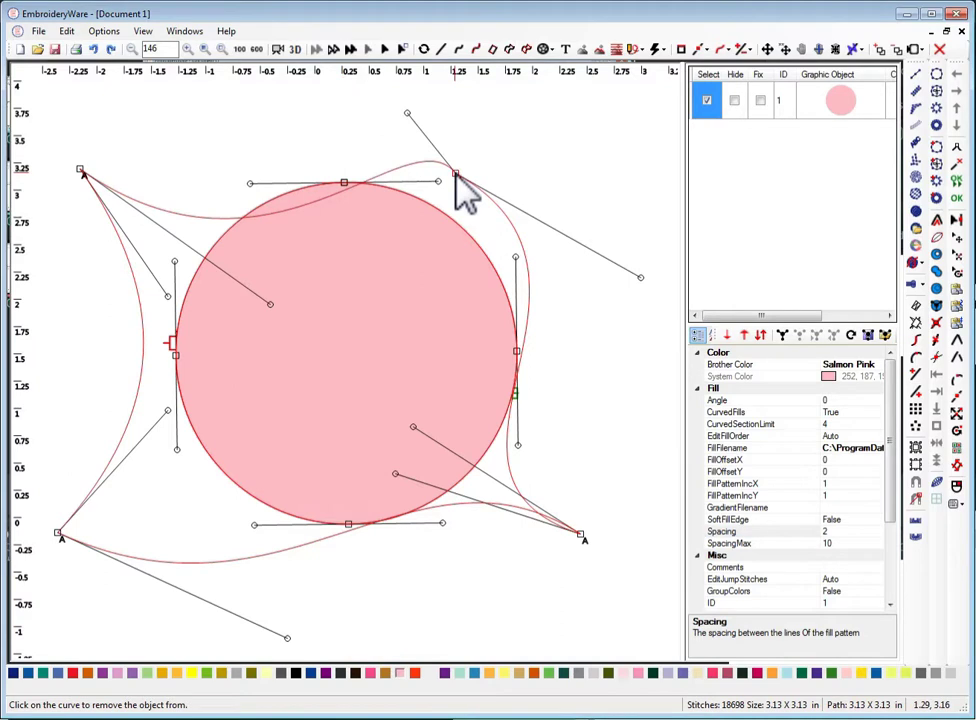
left_click(457, 180)
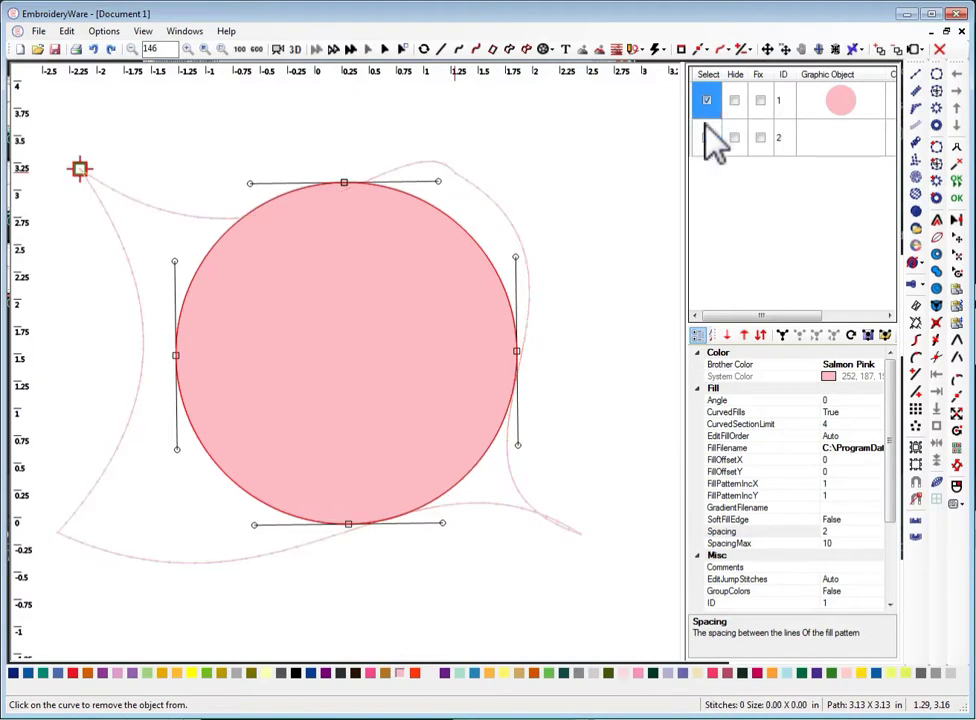
- Select only the detached shape curve, object 2, and delete it so just the circle remains
left_click(705, 138)
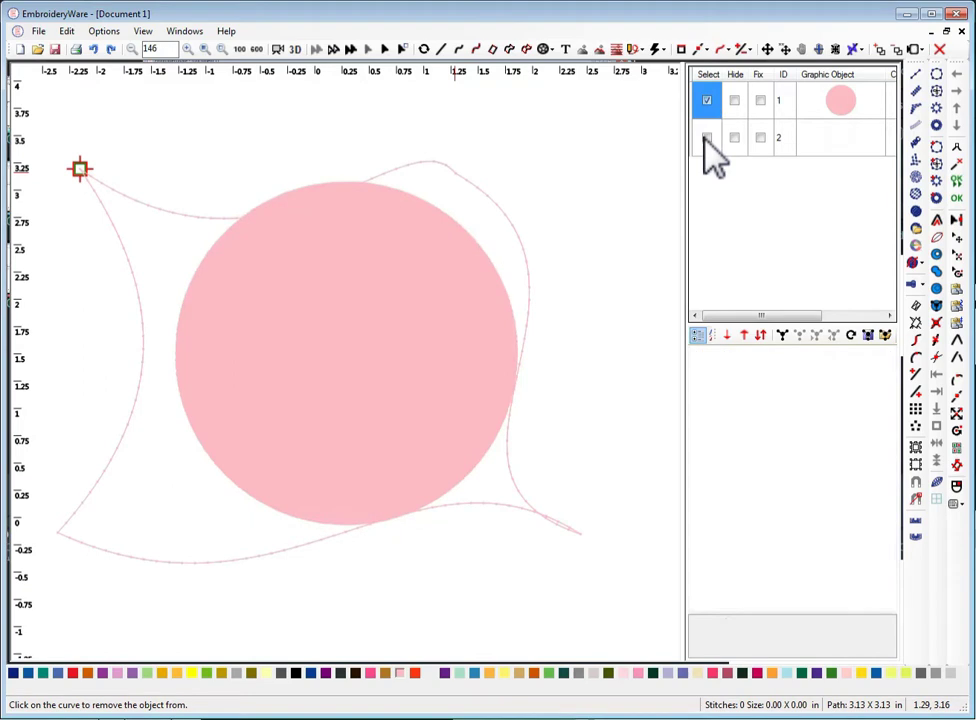
left_click(705, 138)
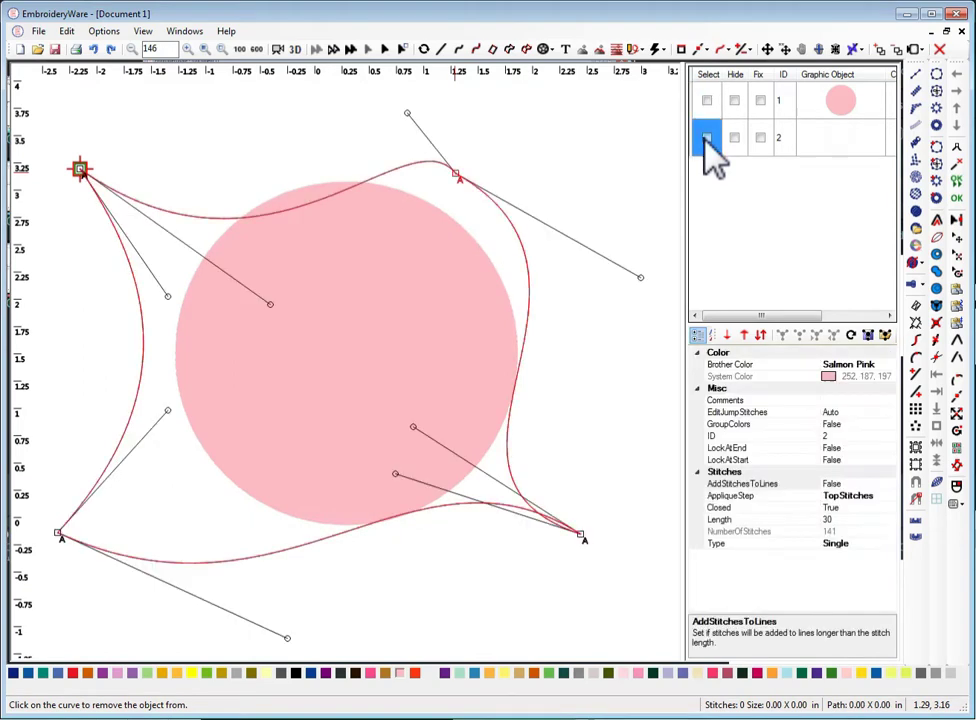
left_click(706, 138)
left_click(939, 49)
left_click(230, 215)
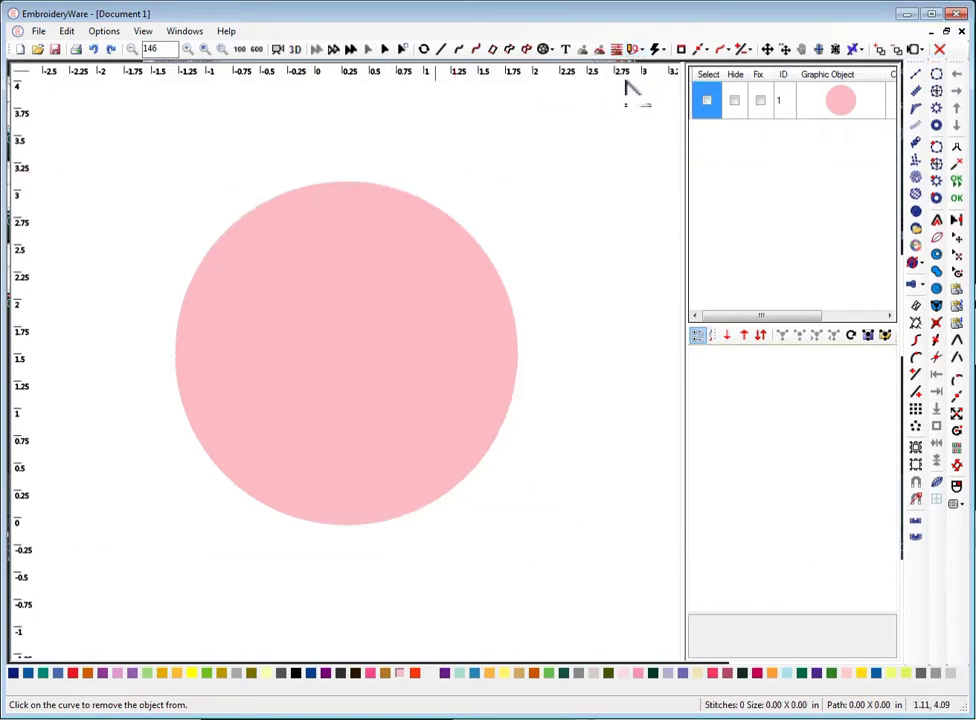
- Draw a closed-looking wavy free motion outline by time around the whole circle and finish it as a curve
left_click(638, 49)
left_click(660, 176)
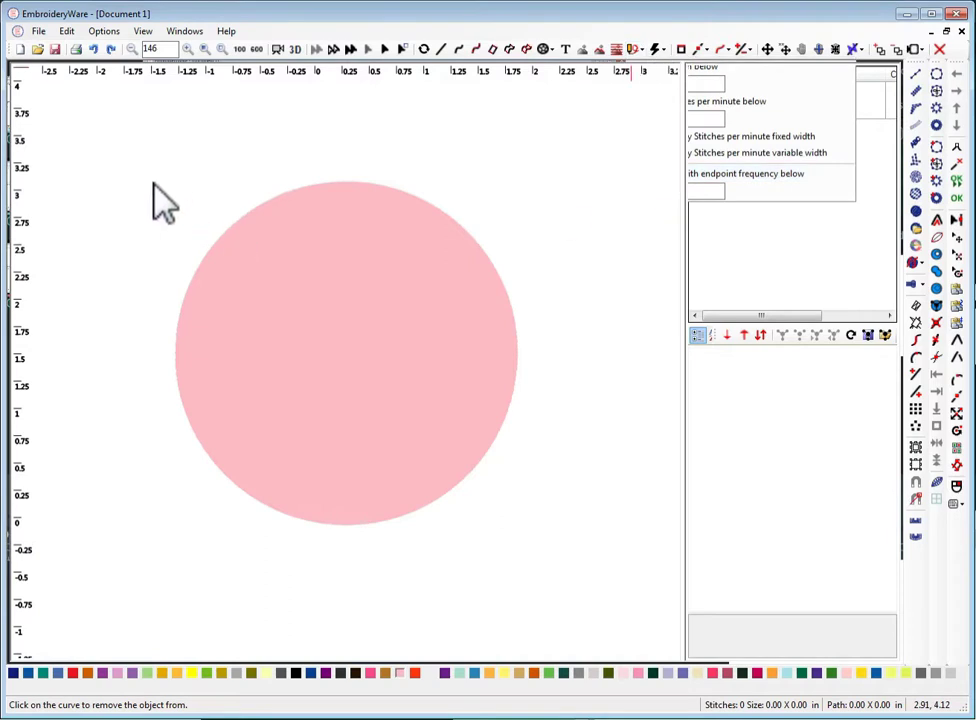
mouse_move(152, 182)
left_mouse_down()
mouse_move(198, 143)
mouse_move(301, 154)
mouse_move(352, 131)
mouse_move(391, 161)
mouse_move(460, 160)
mouse_move(522, 139)
mouse_move(541, 172)
mouse_move(573, 172)
mouse_move(597, 140)
mouse_move(606, 180)
mouse_move(580, 261)
mouse_move(580, 298)
mouse_move(606, 356)
mouse_move(553, 449)
mouse_move(584, 531)
mouse_move(537, 574)
mouse_move(502, 574)
mouse_move(446, 553)
mouse_move(413, 581)
mouse_move(380, 588)
mouse_move(289, 562)
mouse_move(264, 583)
mouse_move(182, 556)
mouse_move(175, 533)
mouse_move(143, 553)
mouse_move(124, 543)
mouse_move(128, 510)
mouse_move(162, 478)
mouse_move(141, 383)
mouse_move(155, 369)
mouse_move(144, 337)
mouse_move(119, 320)
mouse_move(154, 265)
mouse_move(153, 228)
mouse_move(120, 210)
mouse_move(152, 184)
left_mouse_up()
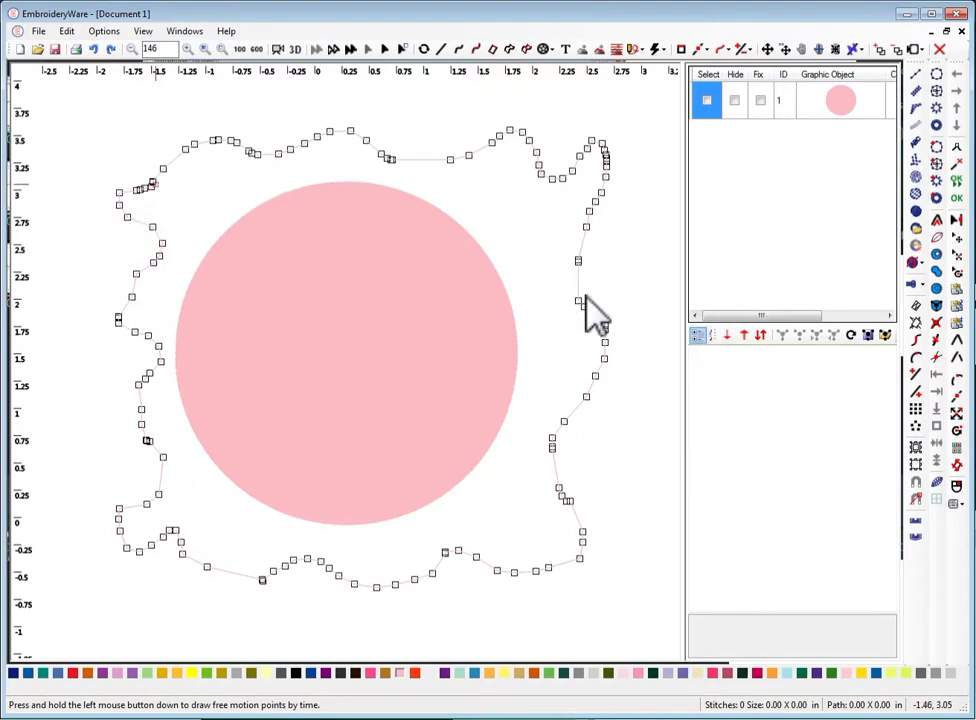
left_click(957, 181)
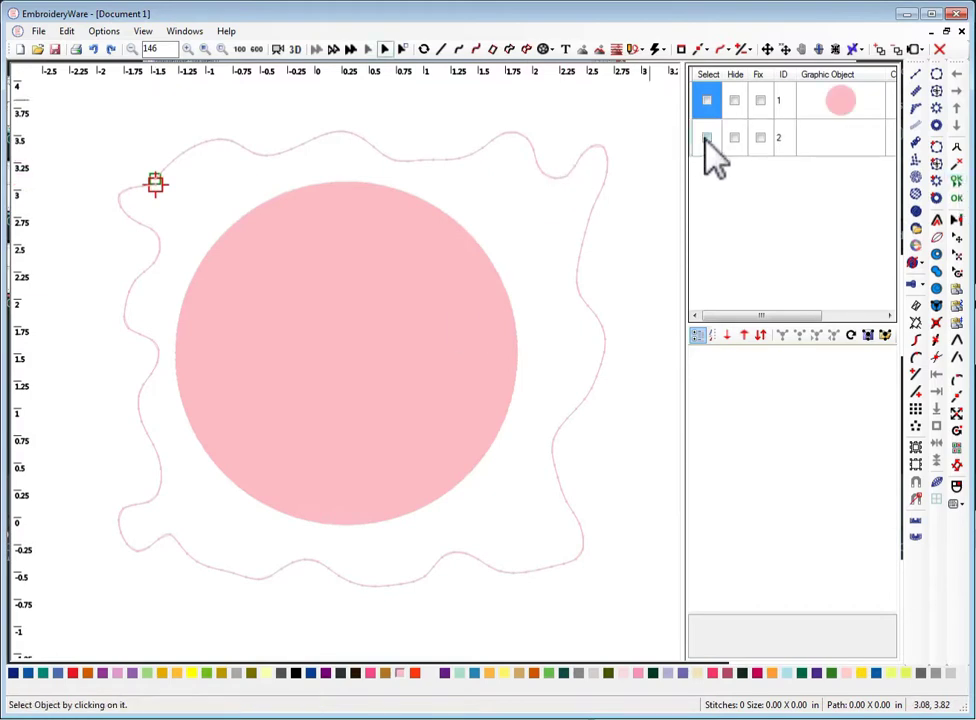
- Select the wavy free motion outline, object 2, and close it into a continuous curve
left_click(706, 138)
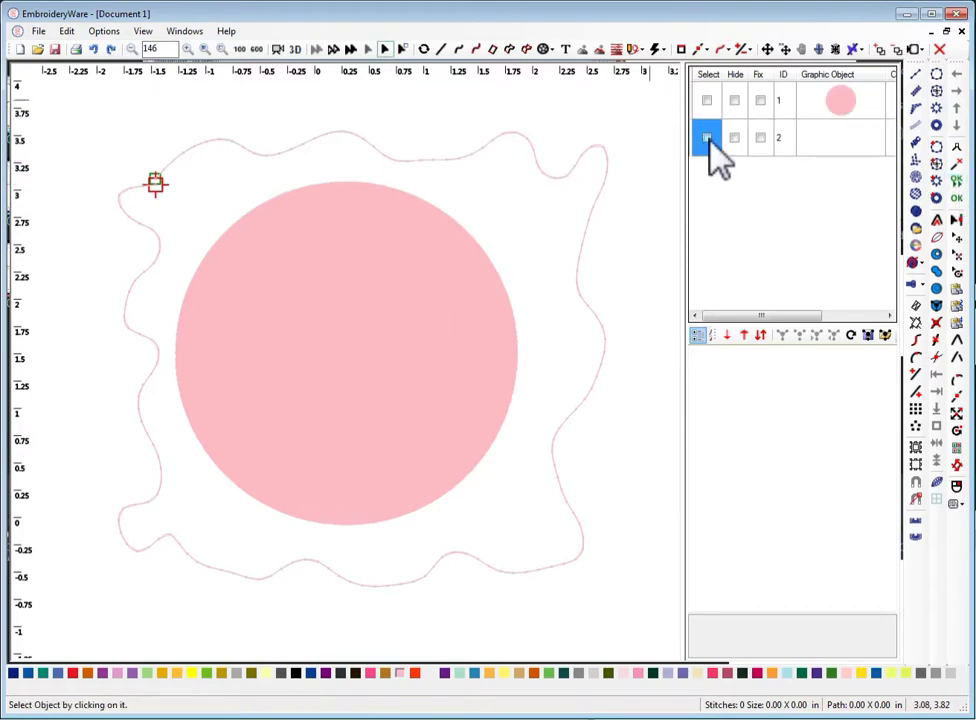
left_click(707, 139)
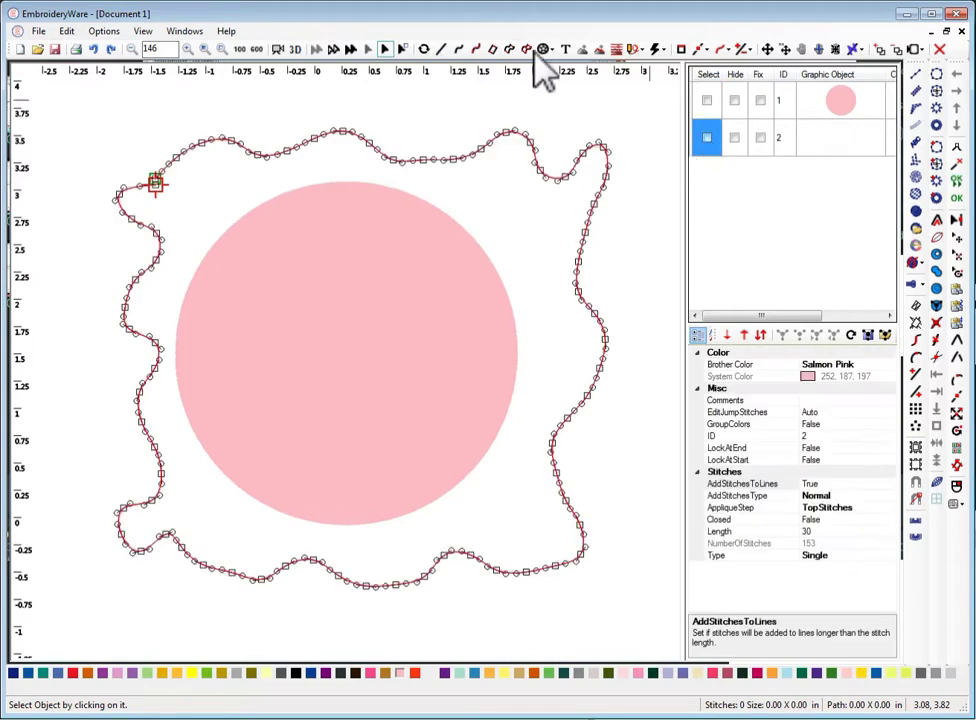
left_click(682, 50)
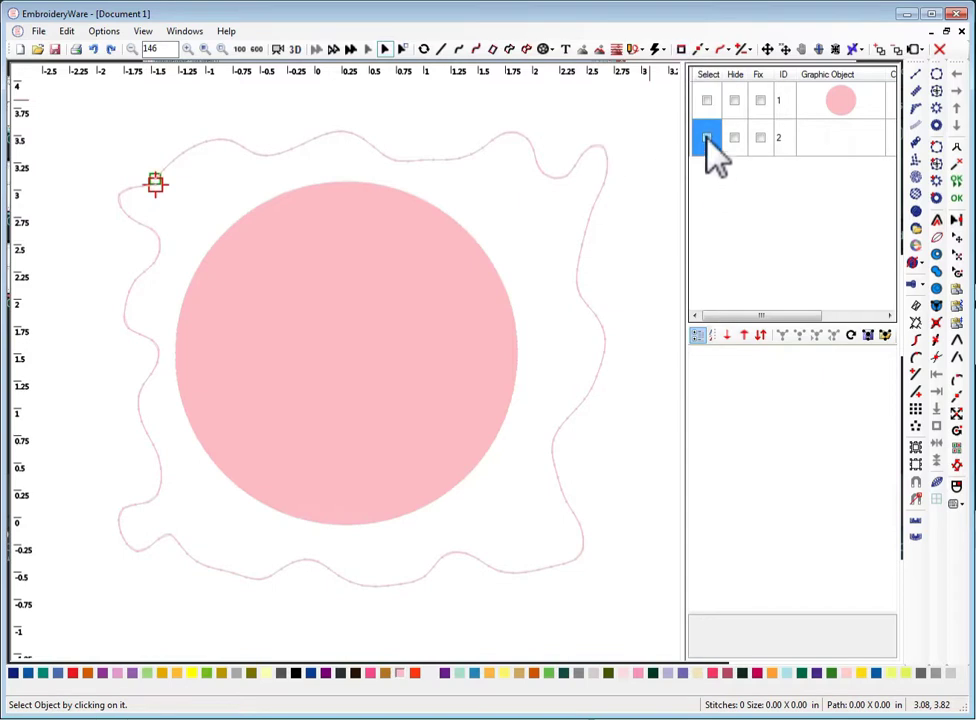
left_click(699, 50)
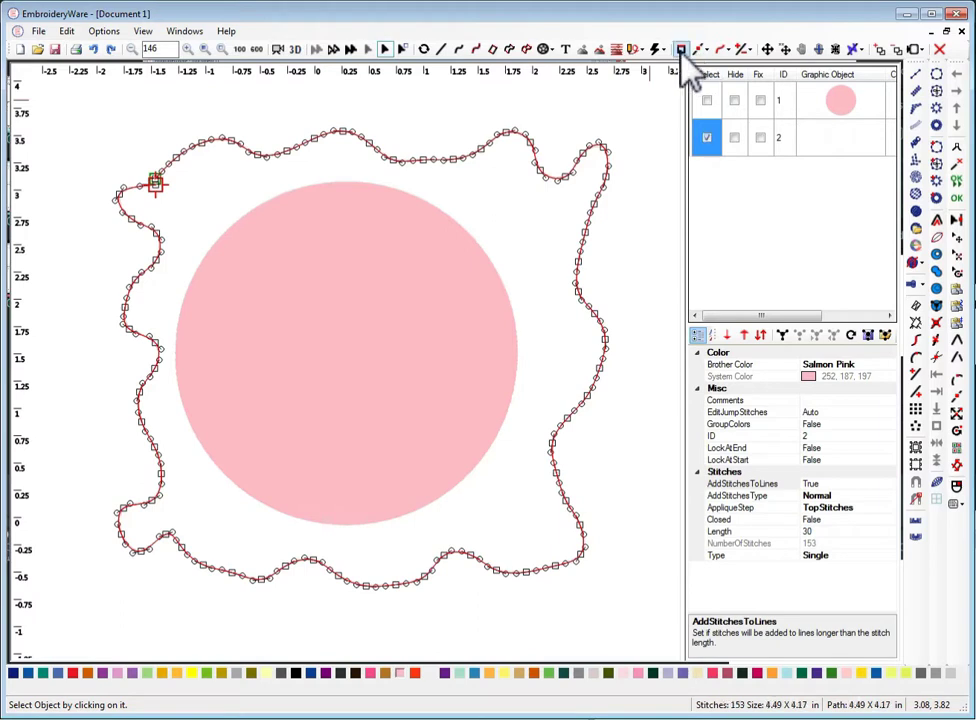
left_click(682, 51)
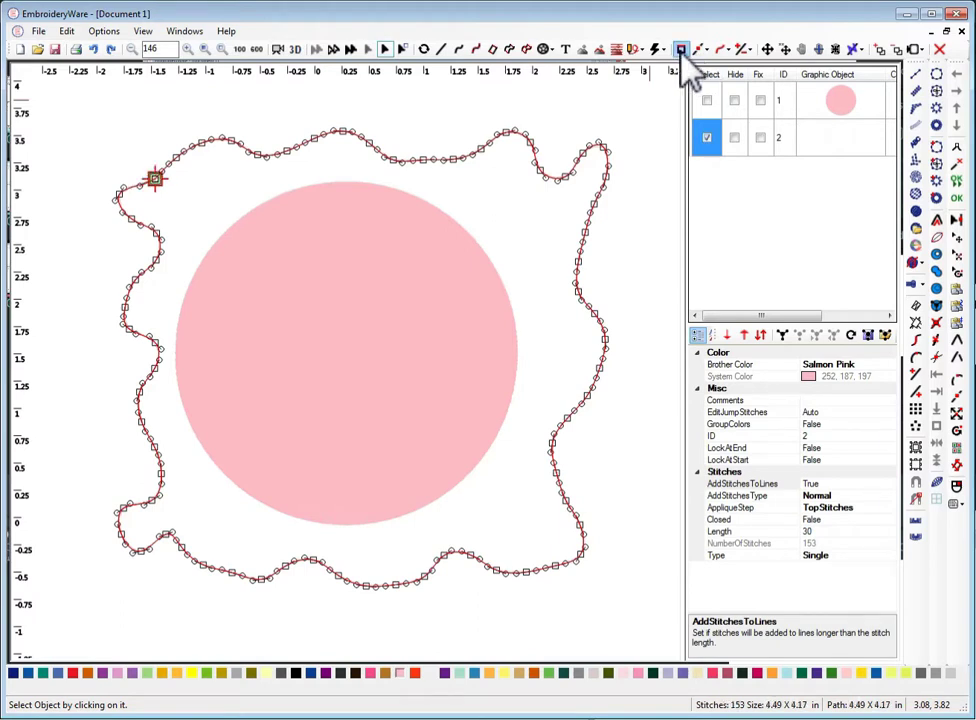
- Add anchors to the endpoints at the four corners of the wavy outline
left_click(704, 49)
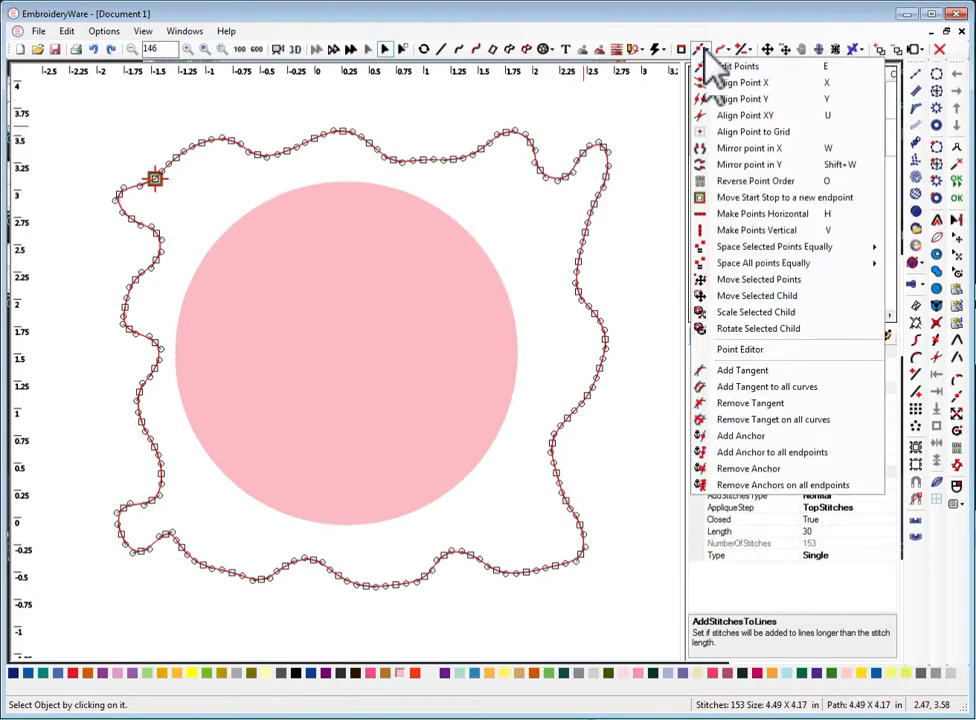
left_click(721, 440)
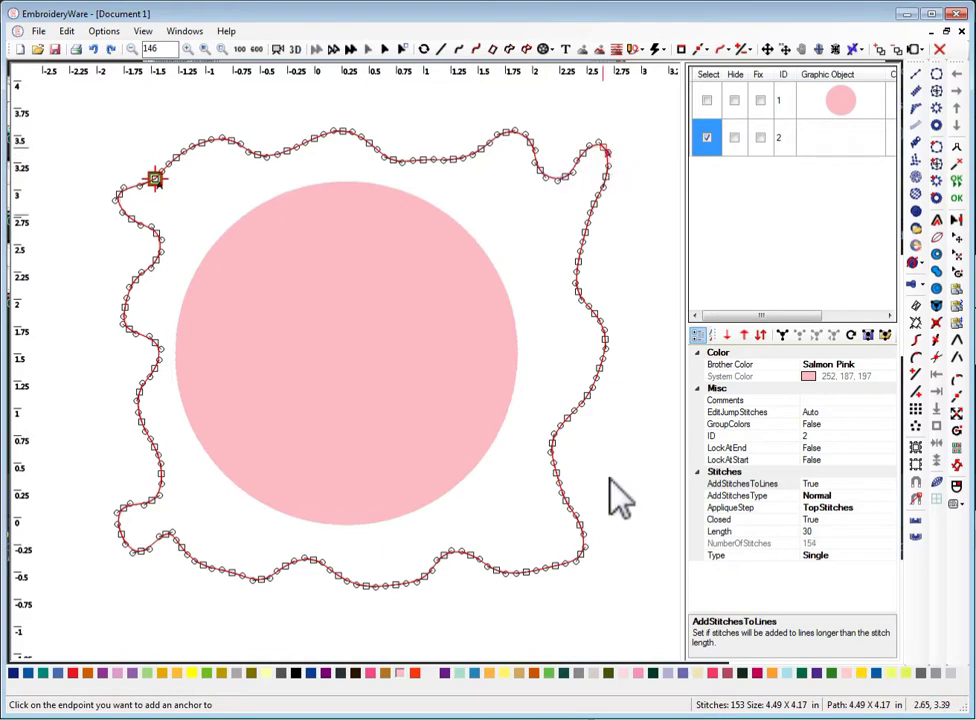
left_click(582, 555)
left_click(582, 557)
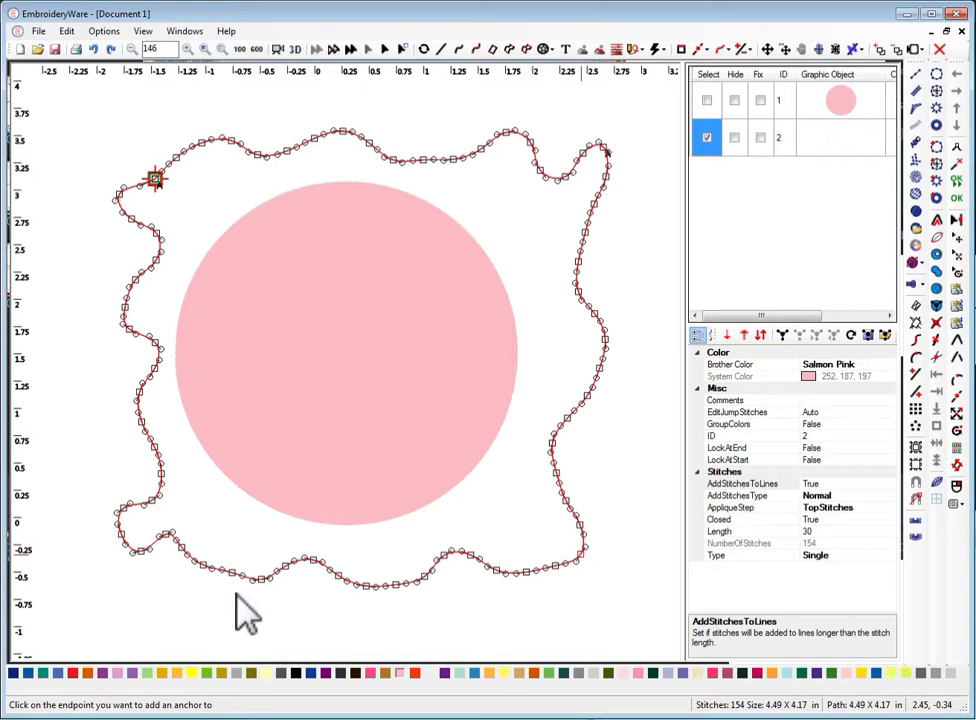
left_click(123, 541)
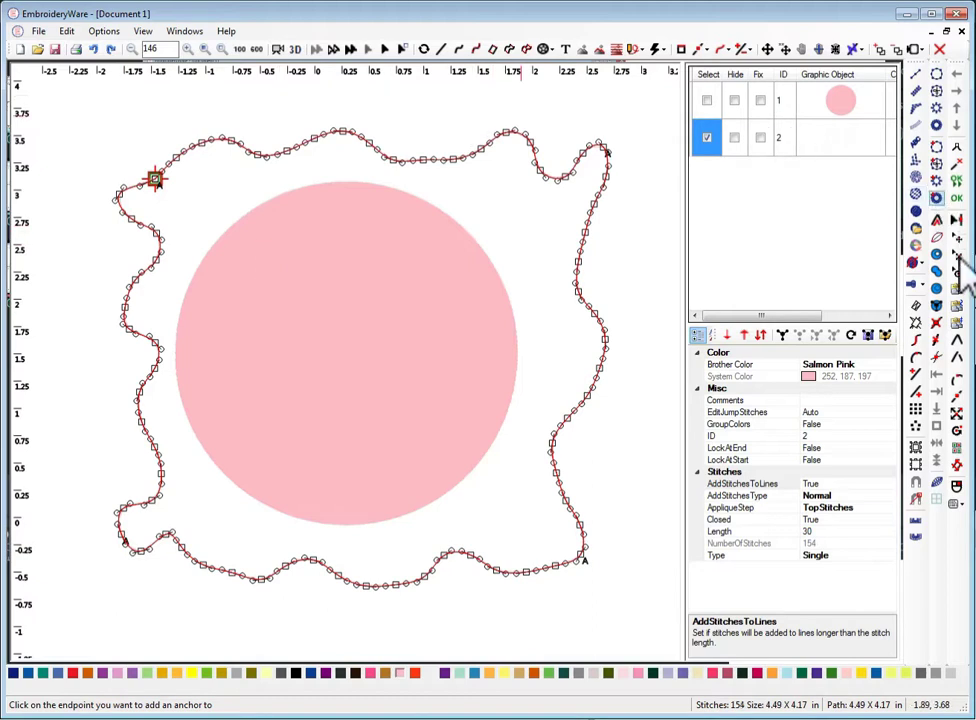
- Add the wavy outline to the circle as its fill shape curve and preview the stitches in 3D
left_click(916, 264)
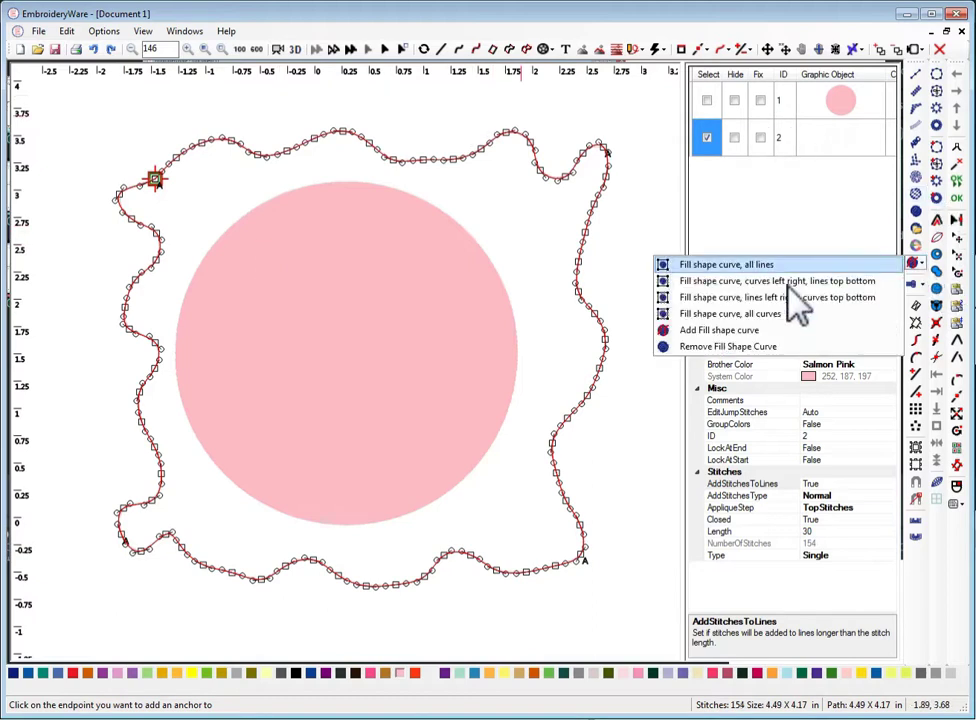
left_click(731, 332)
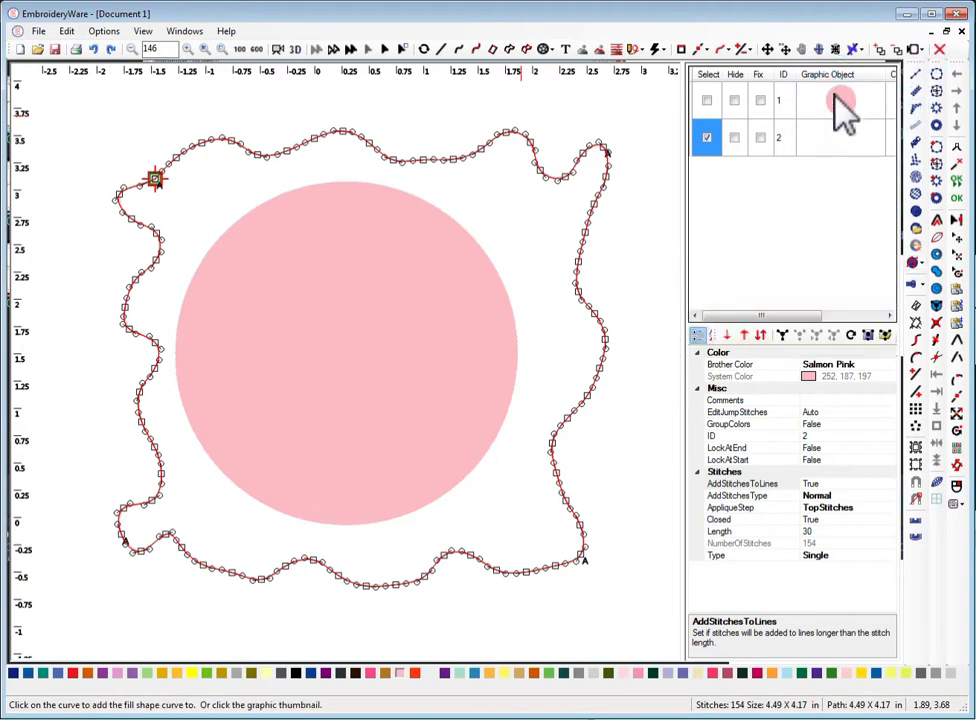
left_click(838, 96)
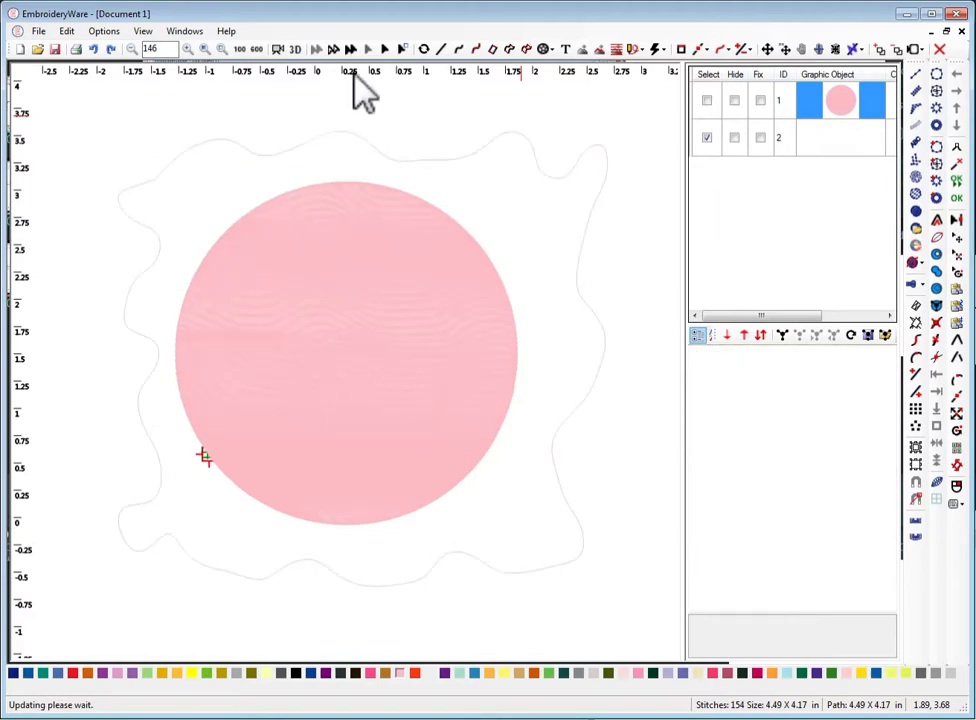
left_click(298, 50)
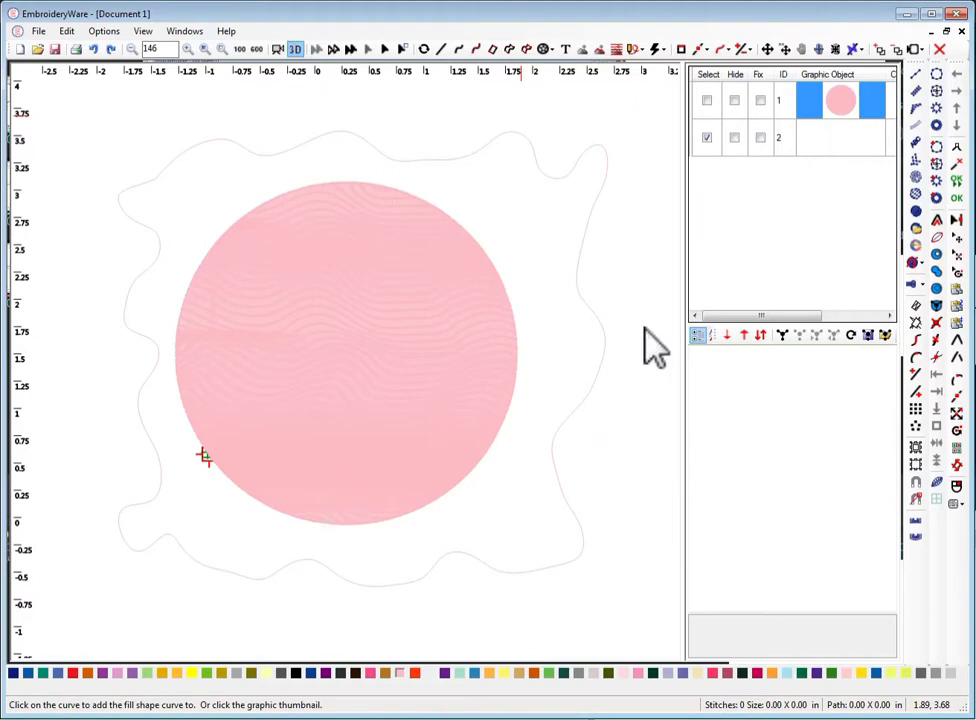
left_click(586, 390)
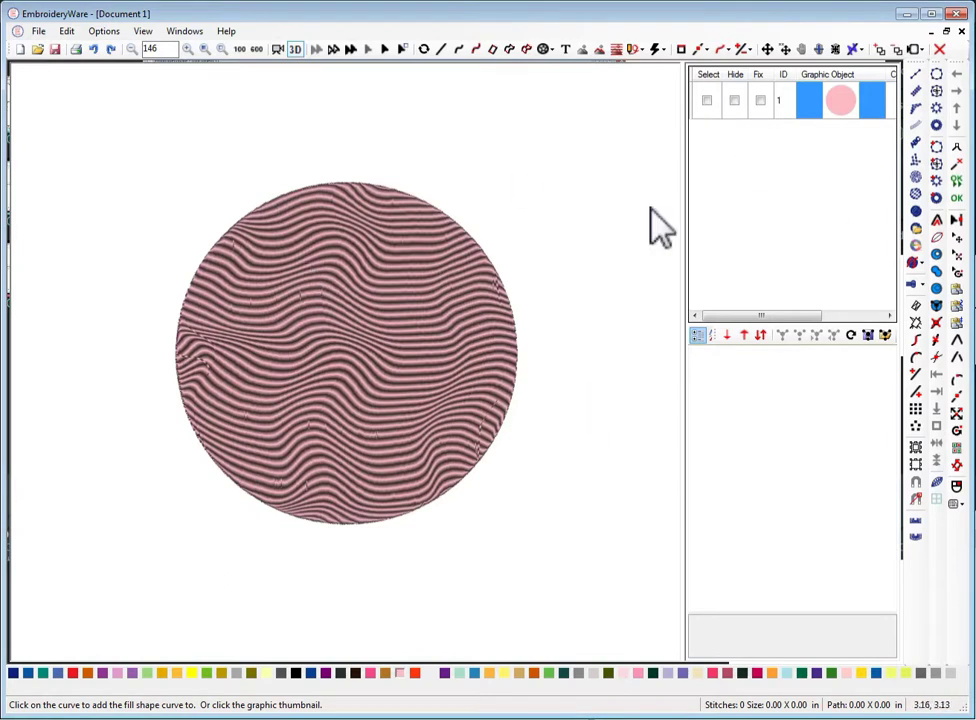
- Select the circle and set its fill spacing to 10
left_click(707, 101)
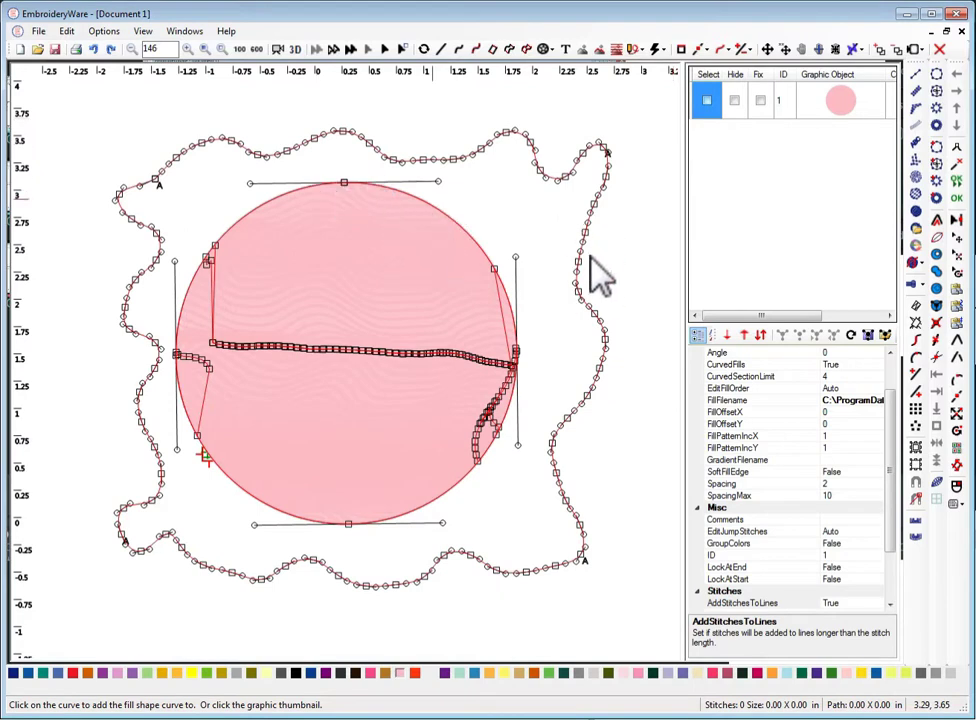
left_click(855, 483)
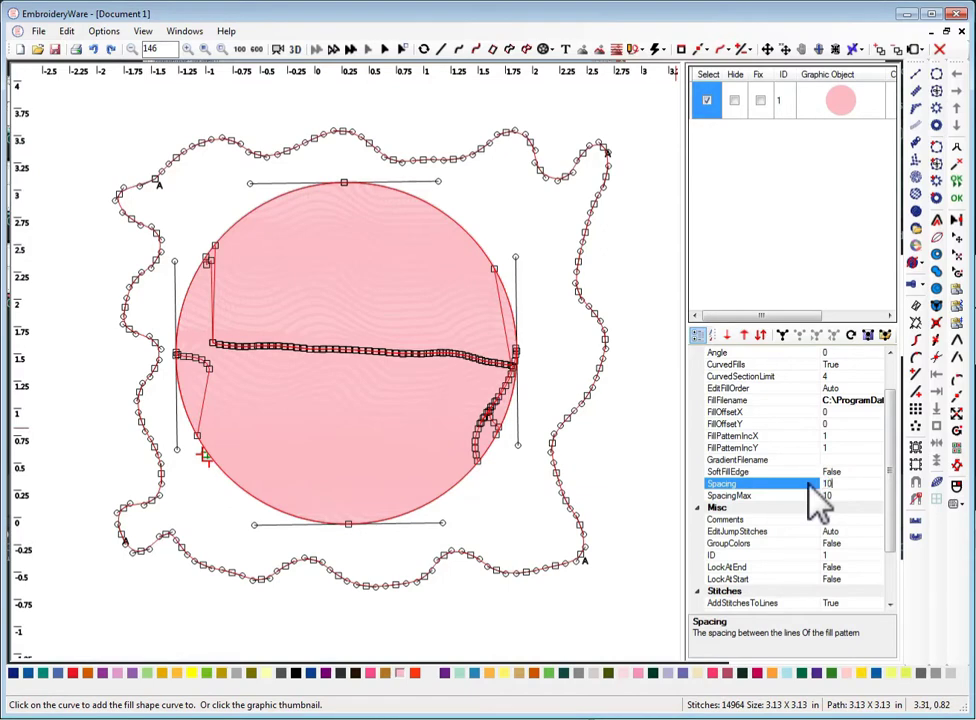
key("Return")
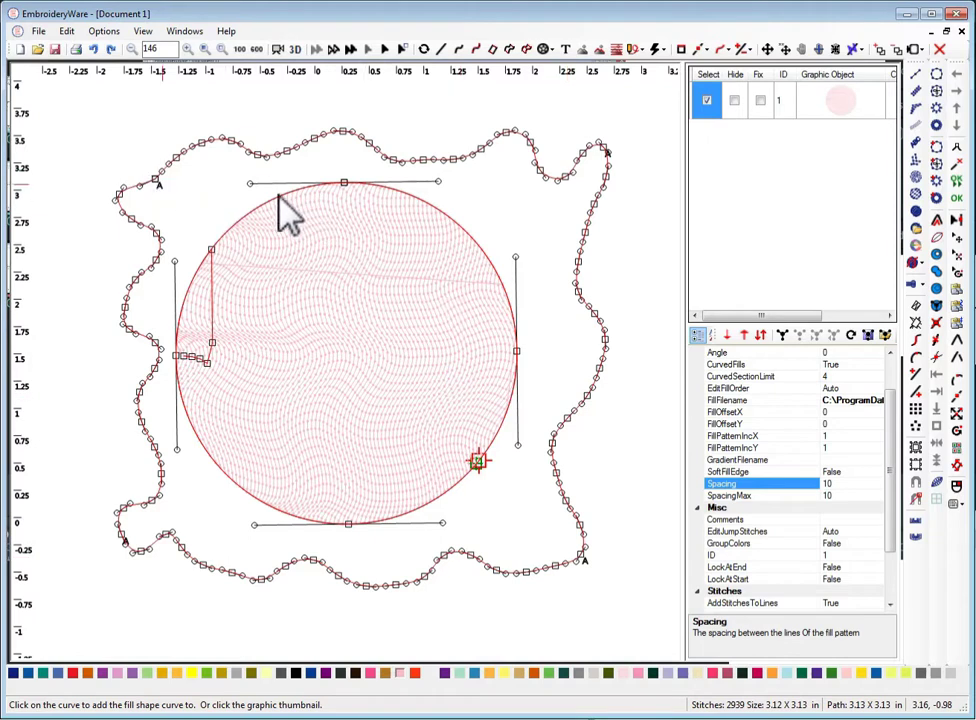
- Apply the oval fill pattern listed after BrokenDiag.filpat to the circle
left_click(925, 240)
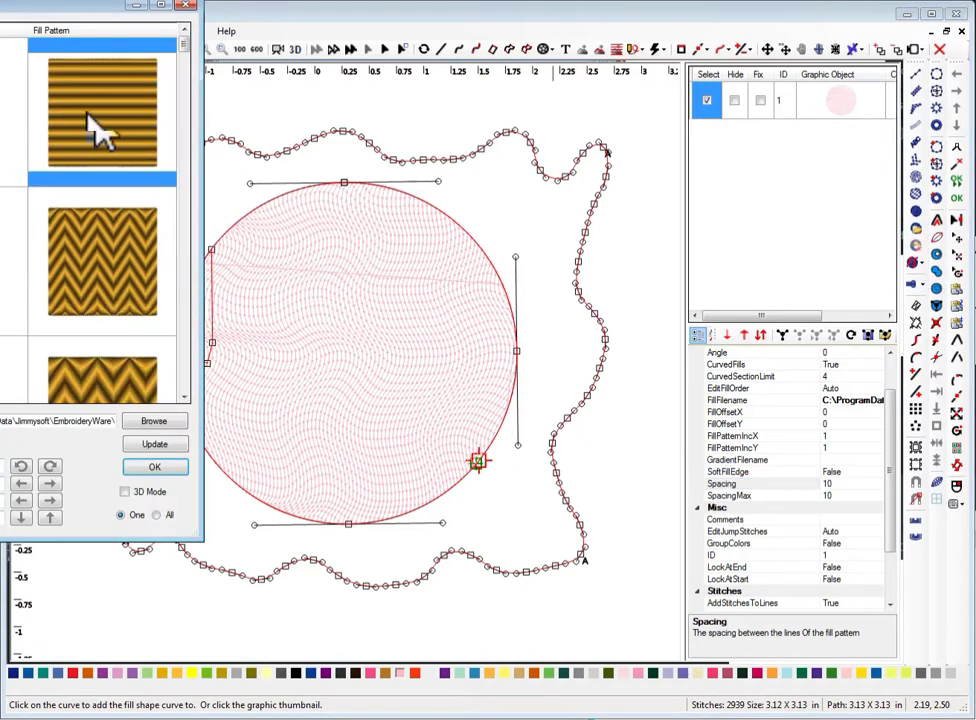
left_click_drag(71, 5, 300, 58)
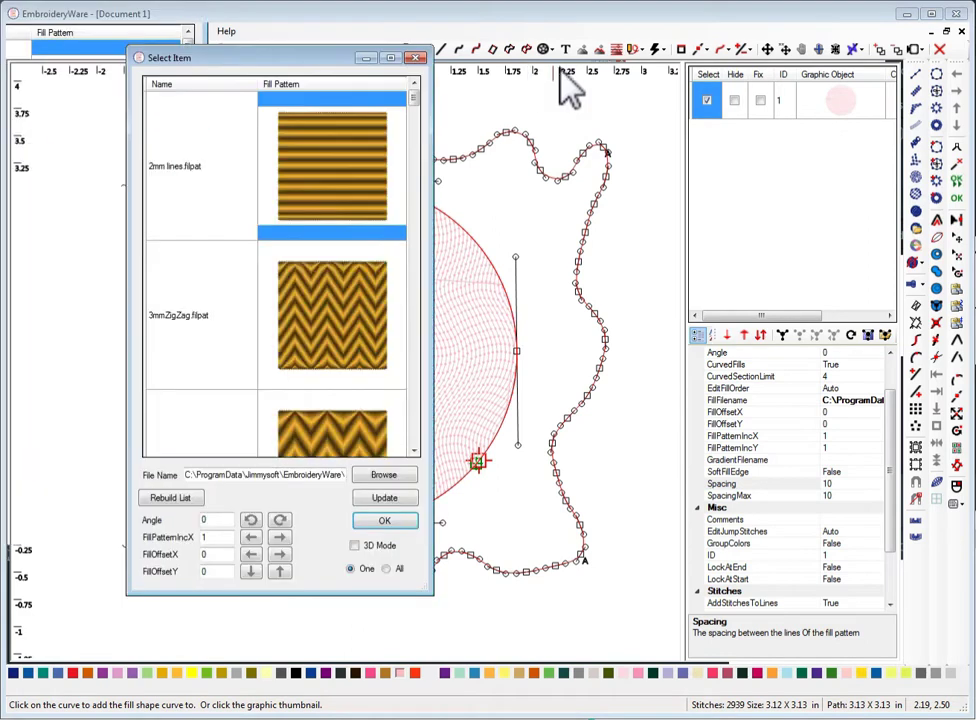
left_click_drag(666, 94, 678, 85)
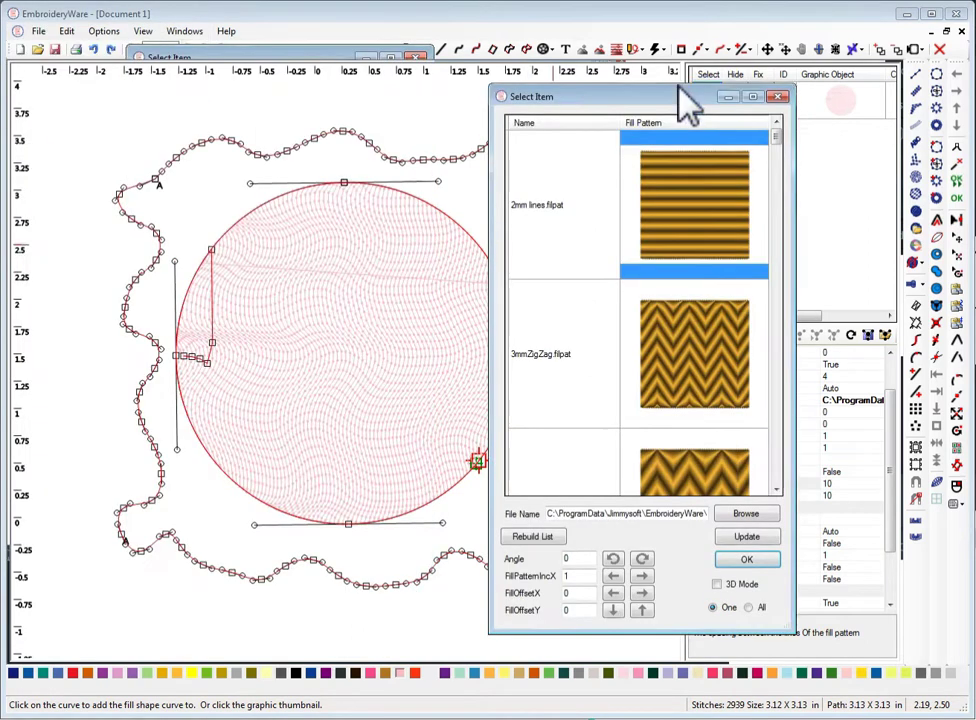
scroll(735, 395, "down", 2)
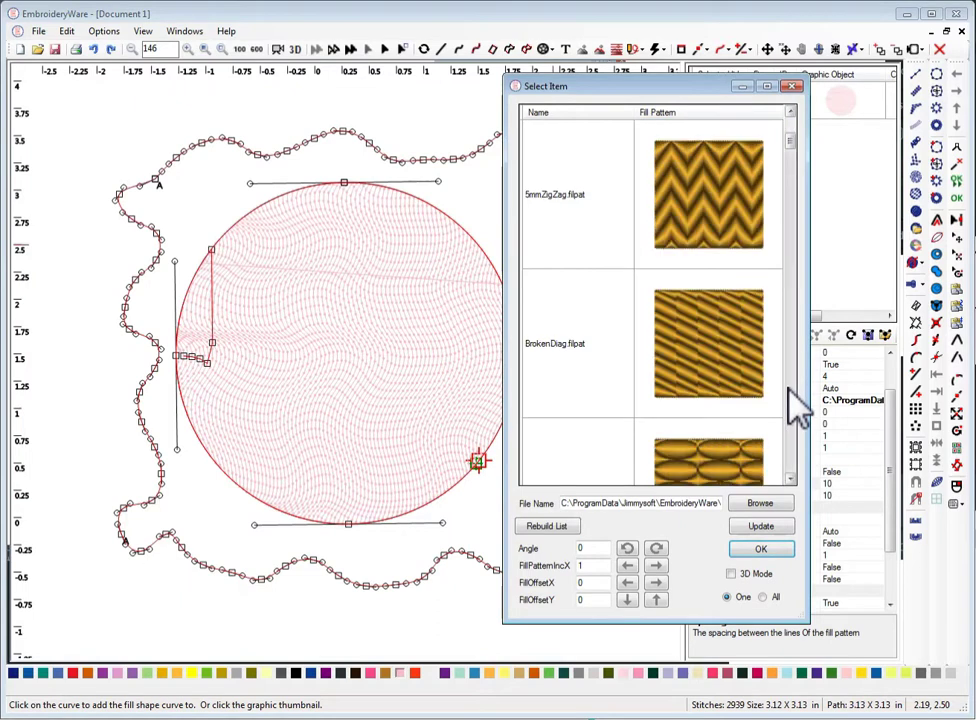
scroll(647, 174, "up", 2)
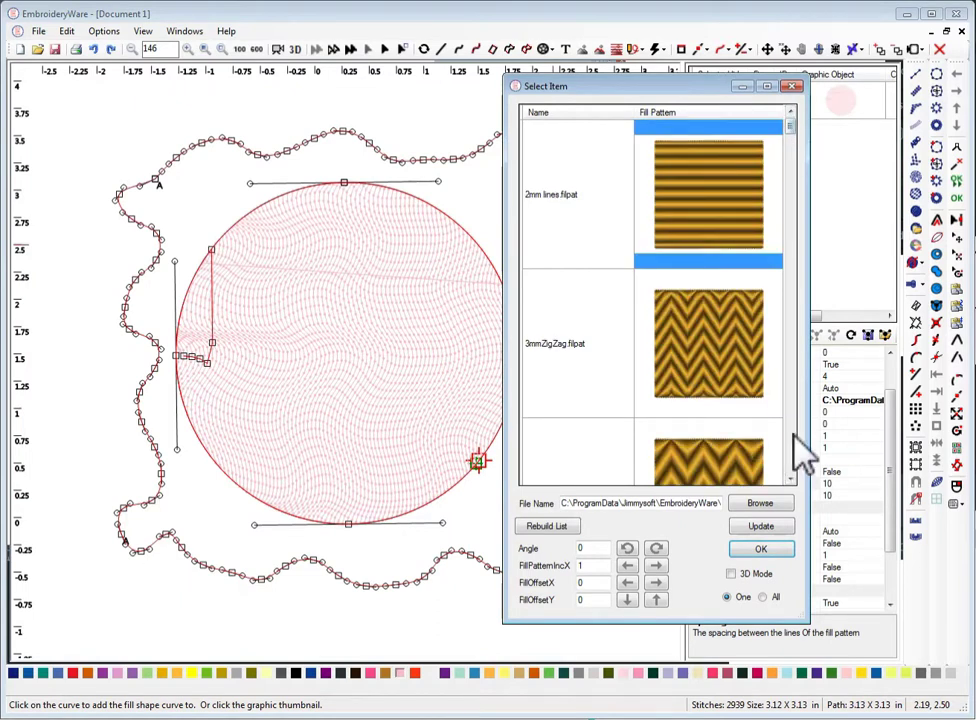
scroll(790, 455, "down", 2)
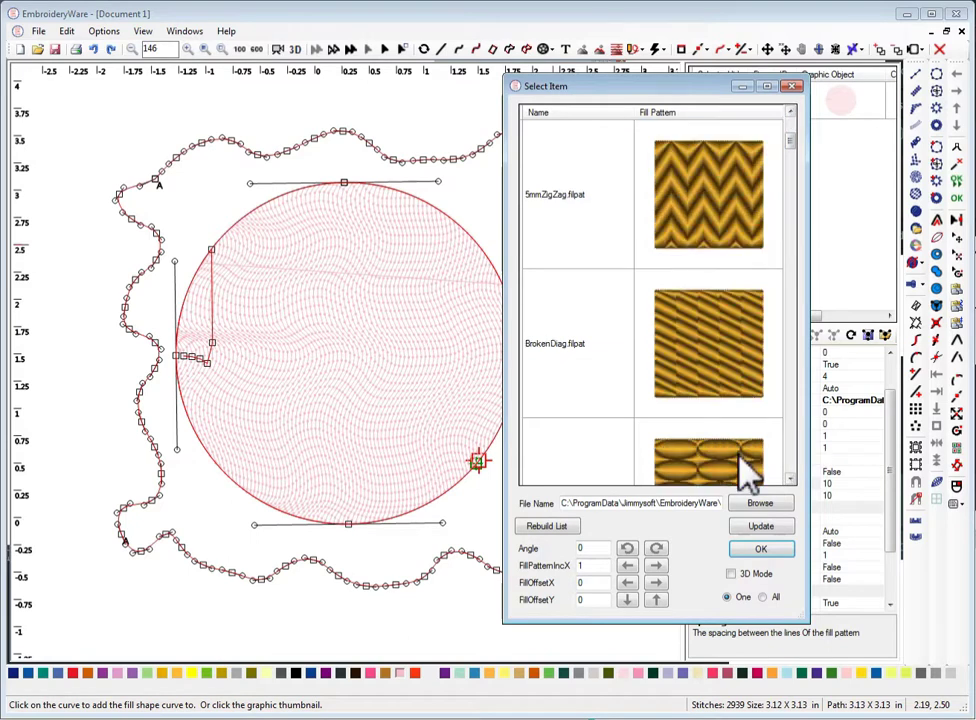
left_click(747, 462)
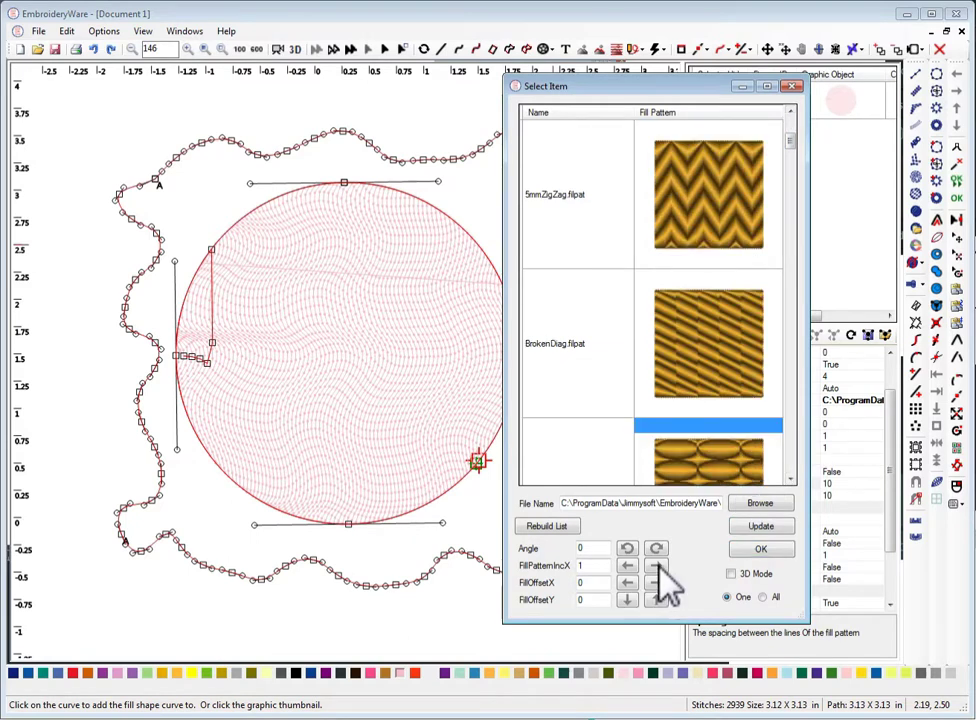
left_click(700, 462)
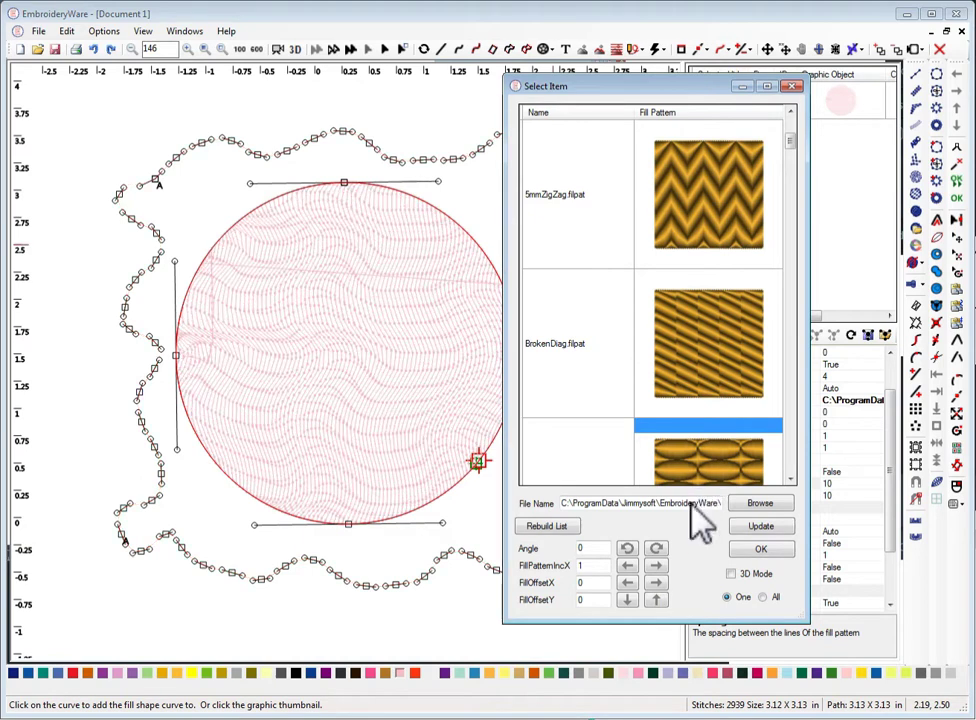
- Set the circle's FillPatternIncX to 3, accept the pattern settings and preview the fill in 3D
left_click(657, 568)
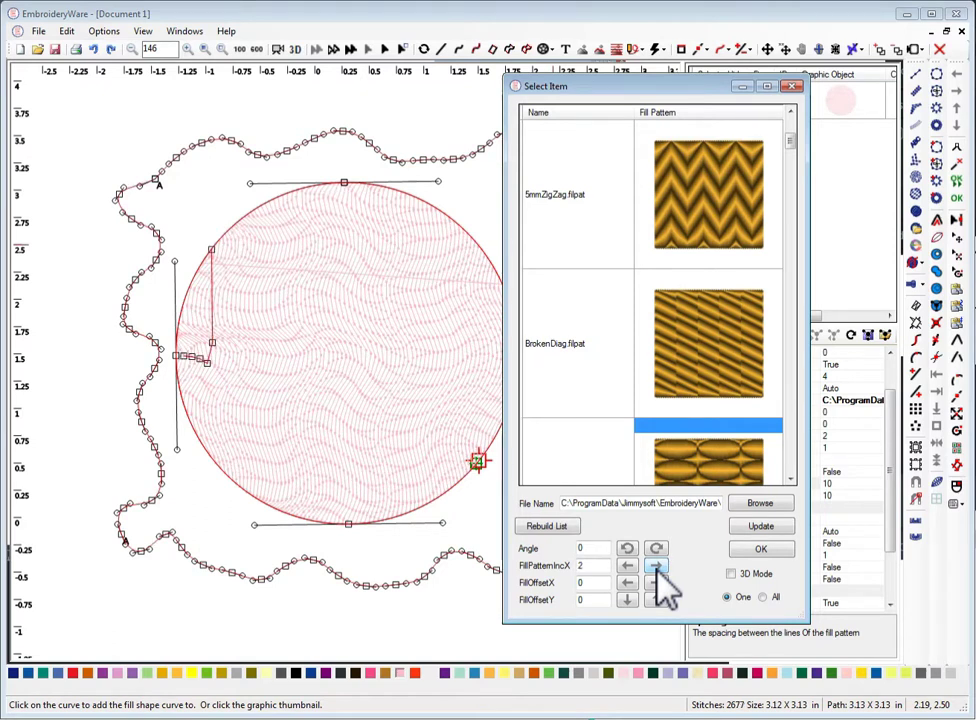
left_click(657, 568)
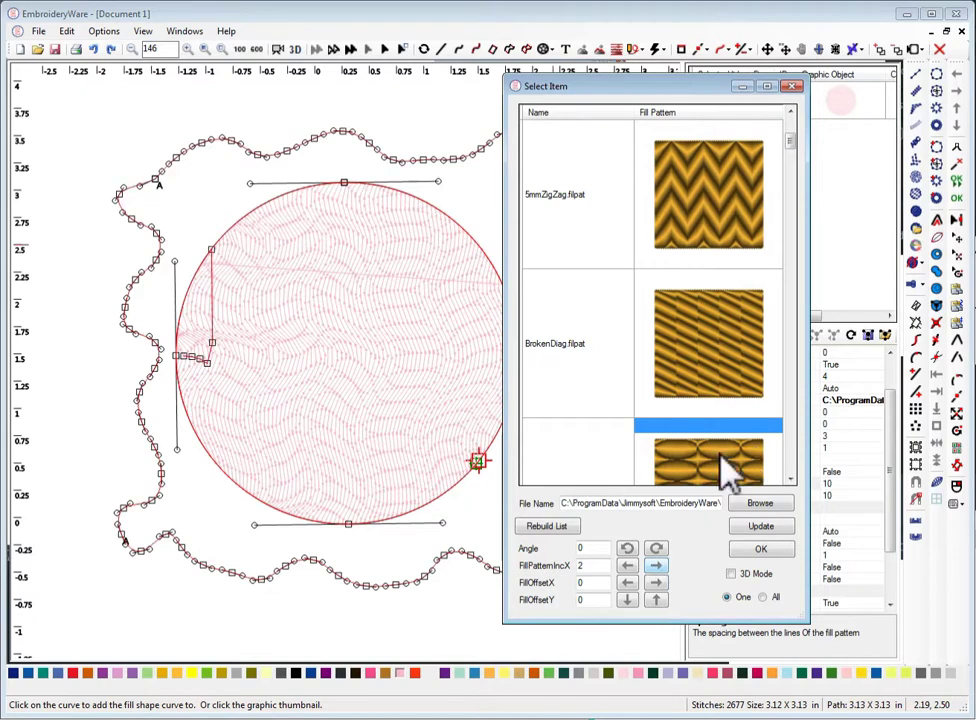
left_click(762, 549)
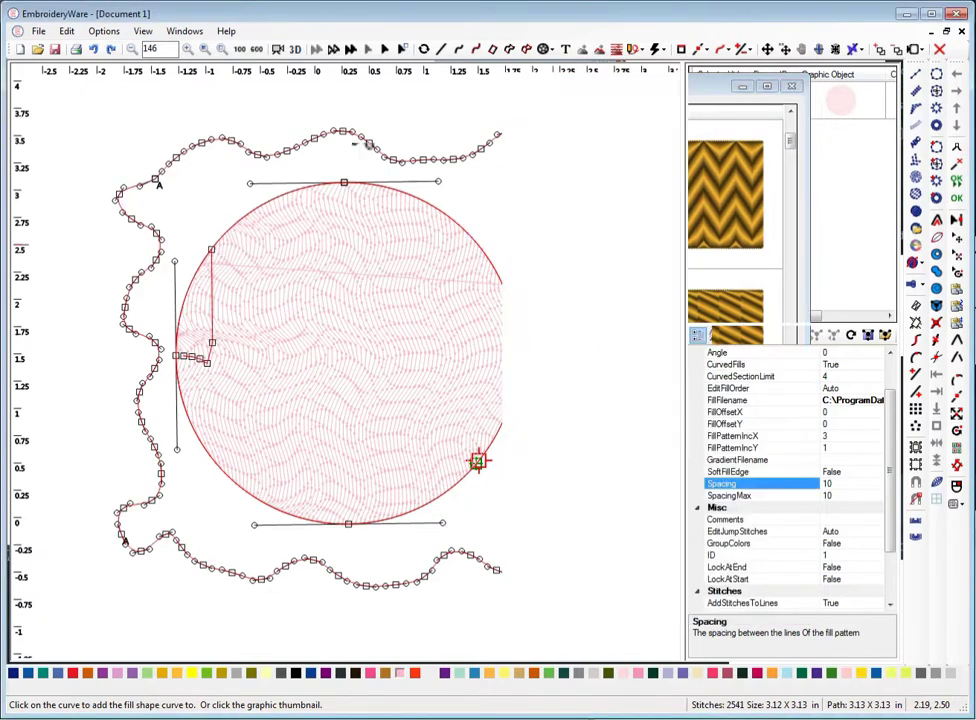
left_click(297, 50)
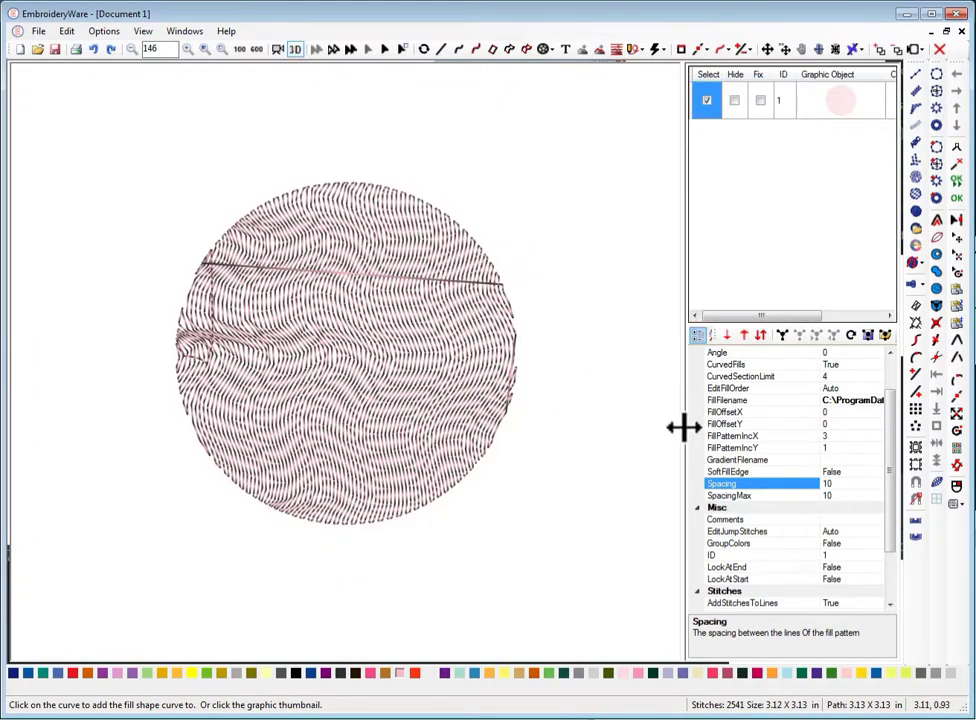
- Set the circle's fill spacing to 2, preview the dense oval pattern in 3D and return to the normal view
left_click_drag(849, 484, 768, 487)
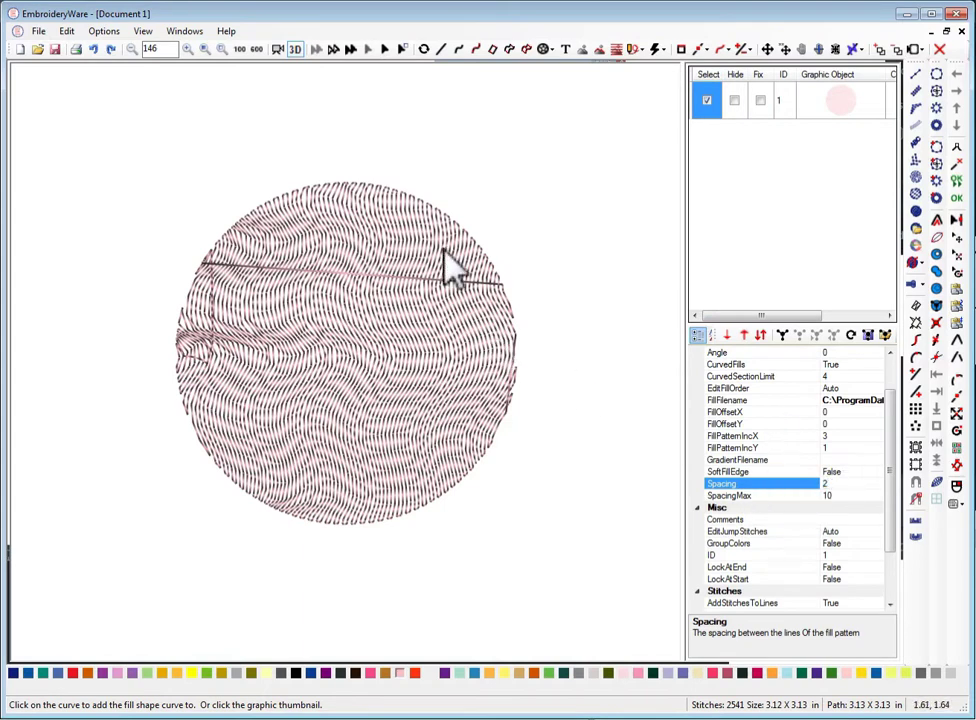
left_click(296, 50)
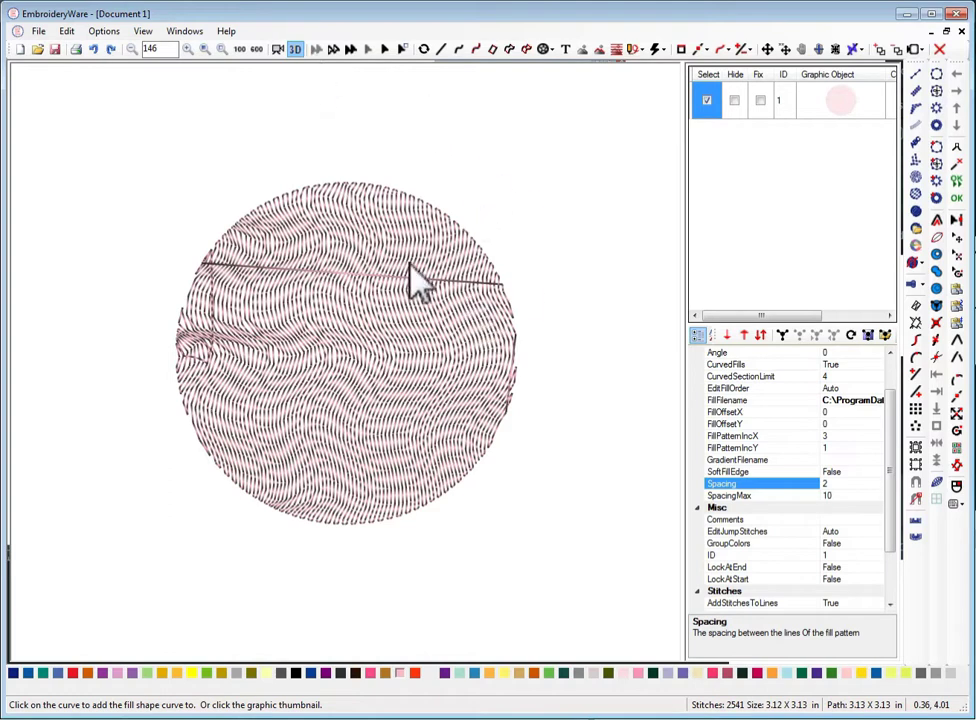
left_click(300, 50)
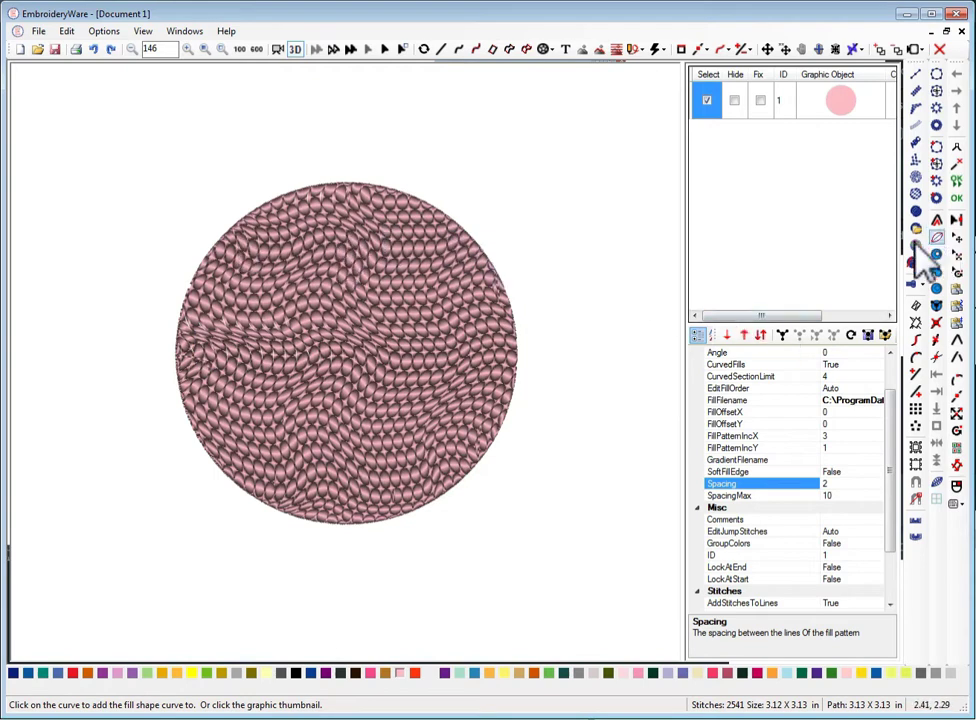
left_click(294, 48)
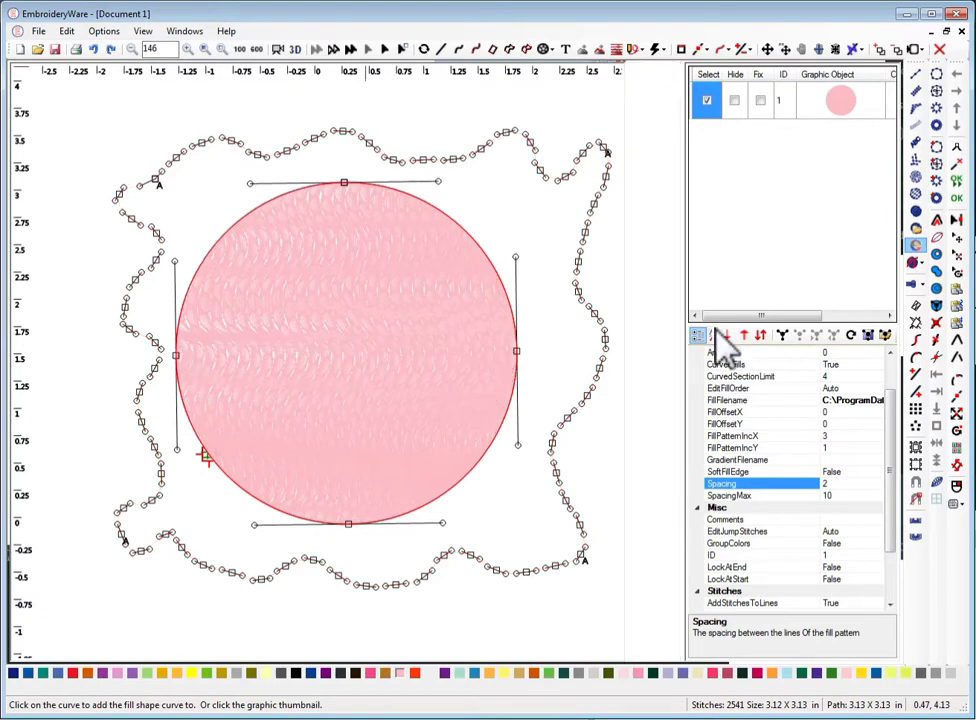
- Open the circle's fill sections for editing, switch the mode to Manual and unselect all sections
left_click(920, 250)
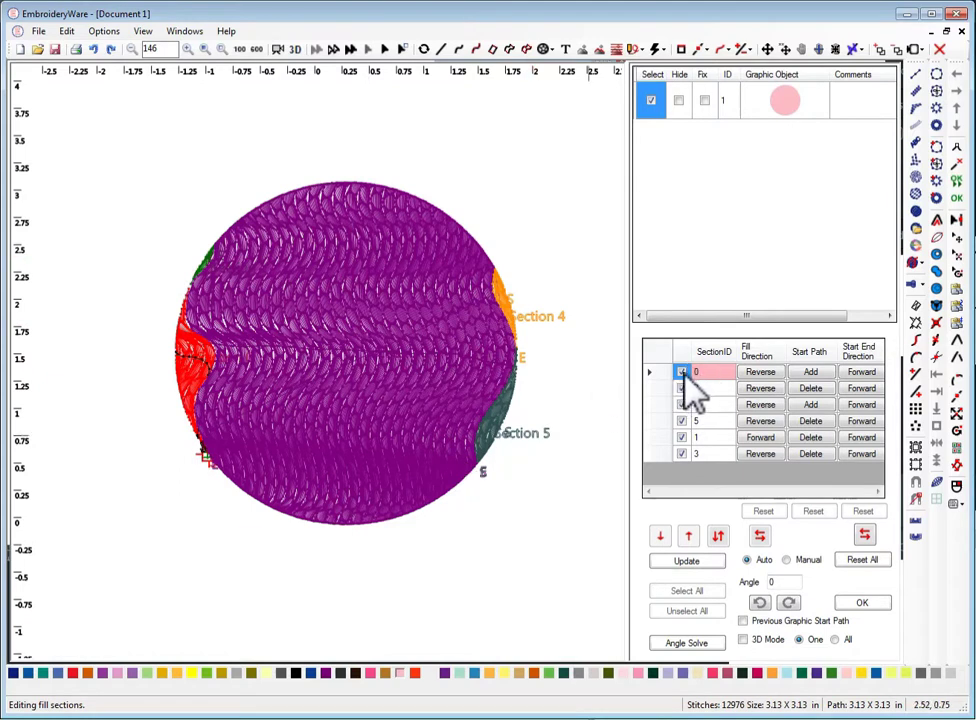
left_click(682, 437)
left_click(682, 453)
left_click(786, 560)
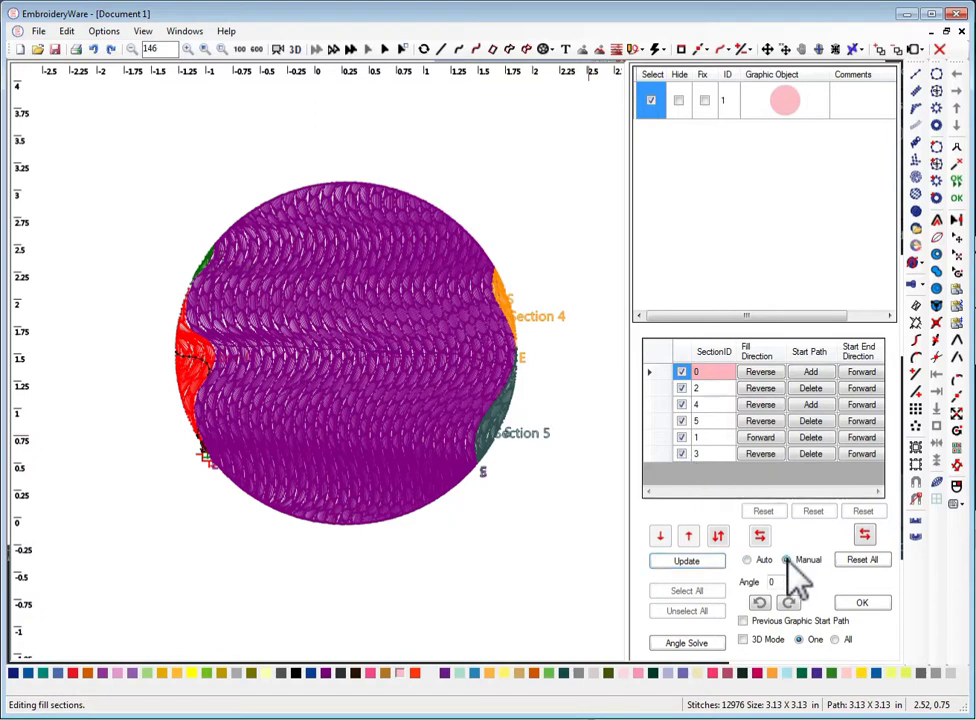
left_click(682, 453)
left_click(682, 404)
left_click(682, 388)
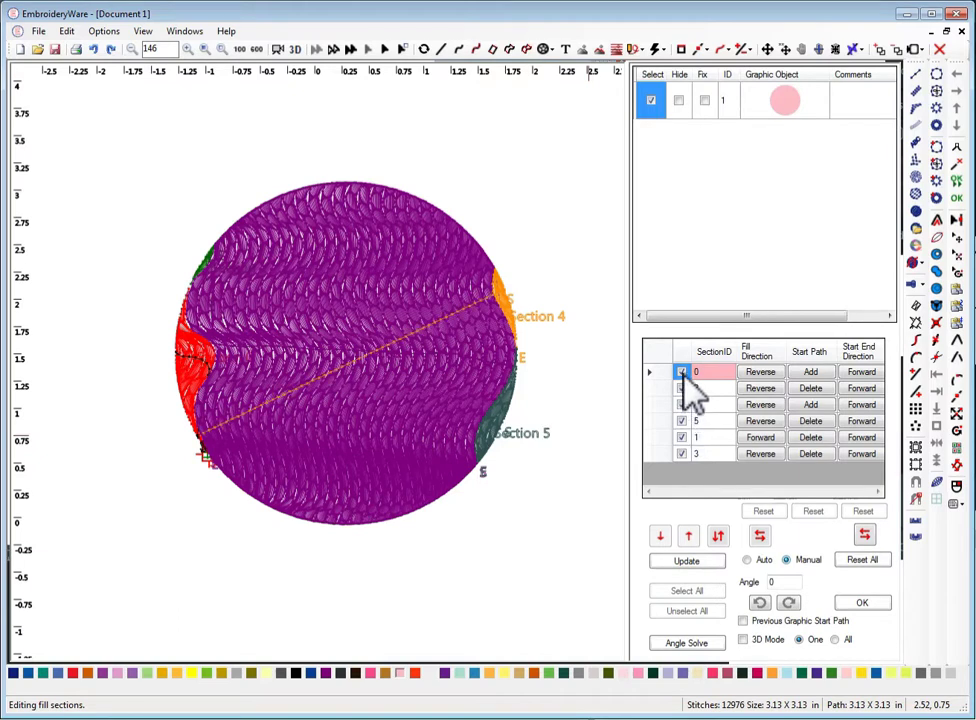
left_click(682, 373)
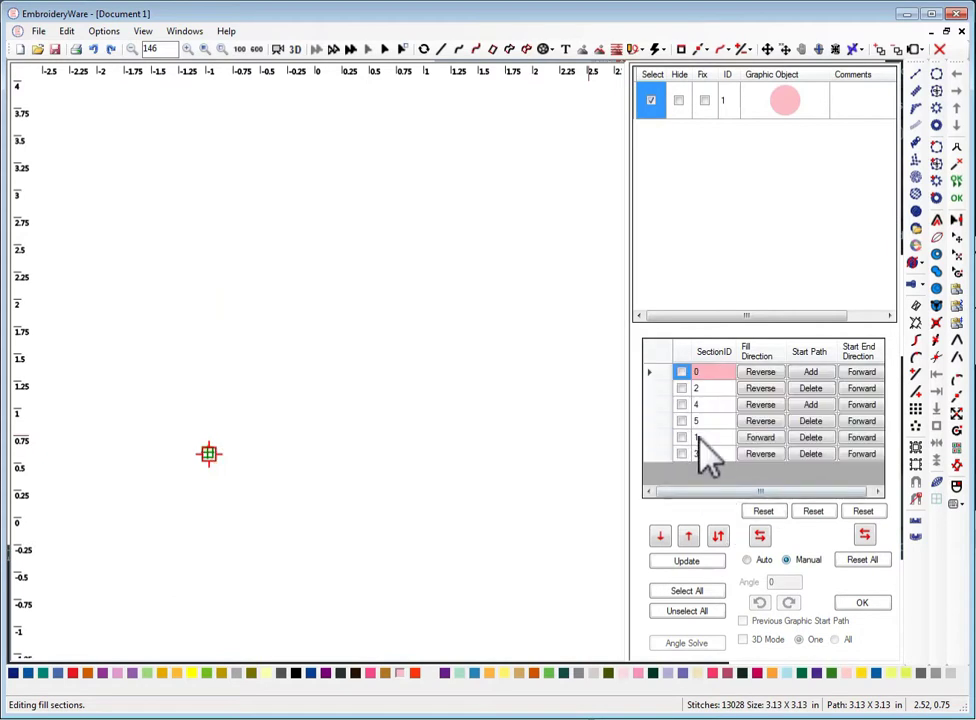
- Show sections 1, 3, 5, 4 and 2 one at a time to inspect each on its own
left_click(682, 437)
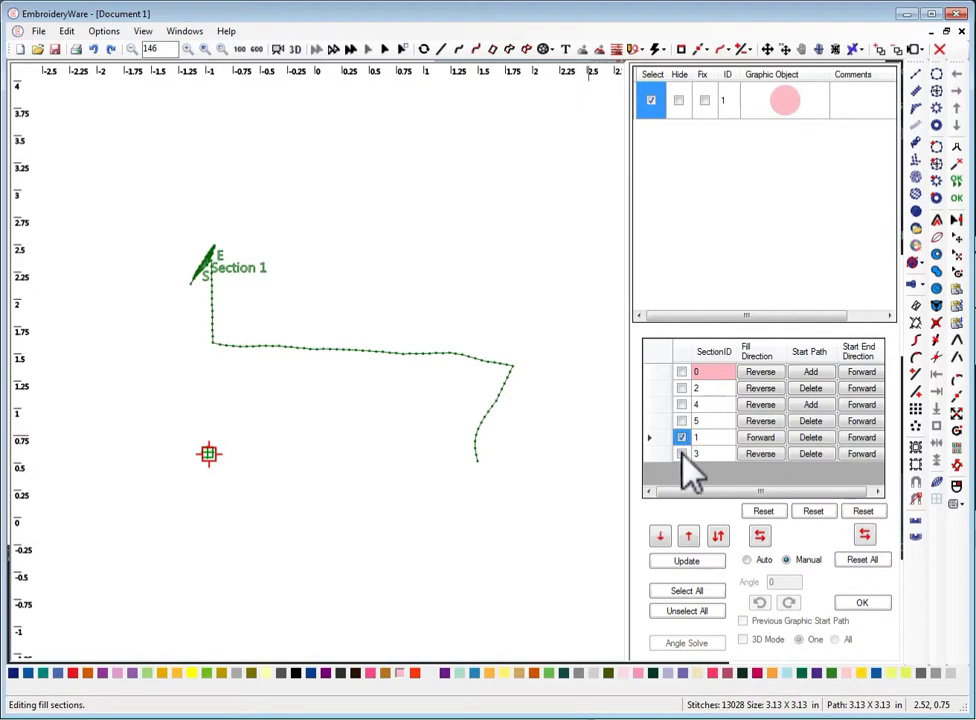
left_click(682, 454)
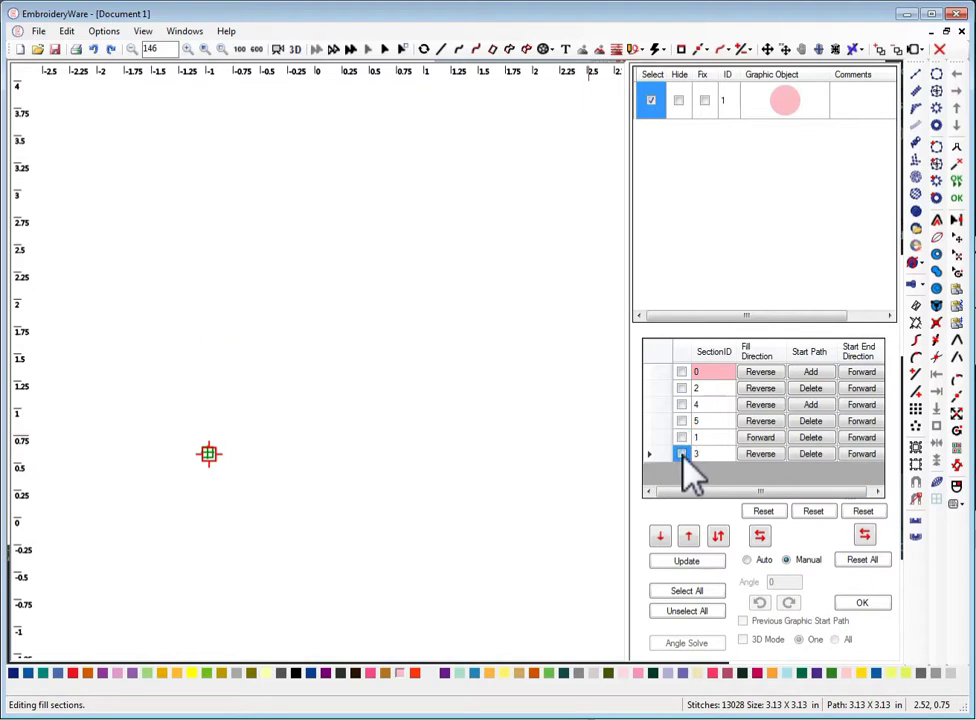
left_click(682, 456)
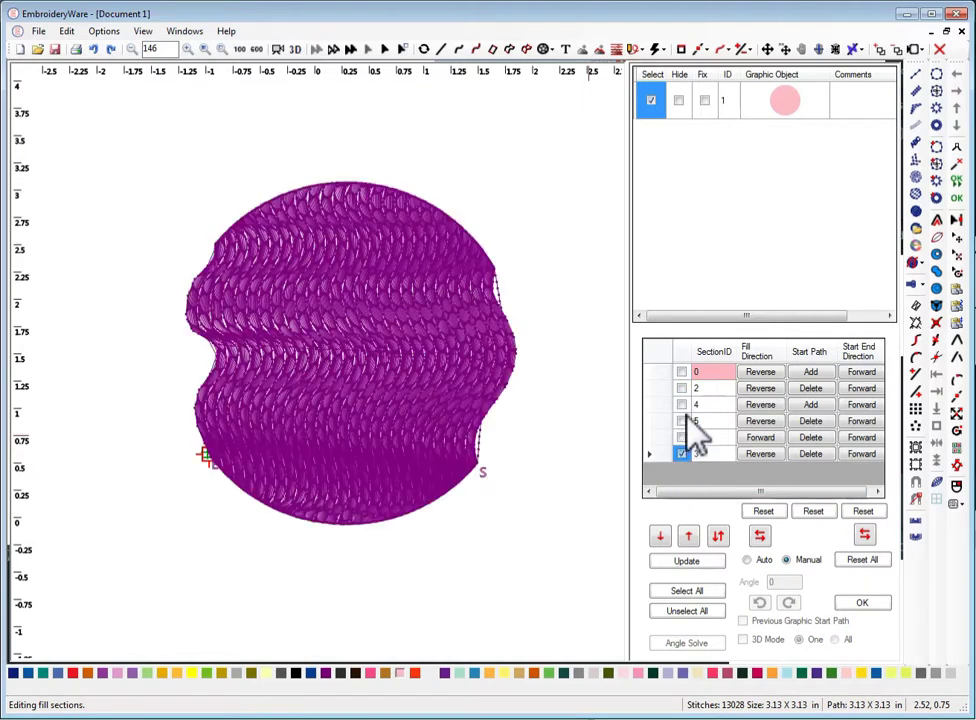
left_click(684, 423)
left_click(683, 421)
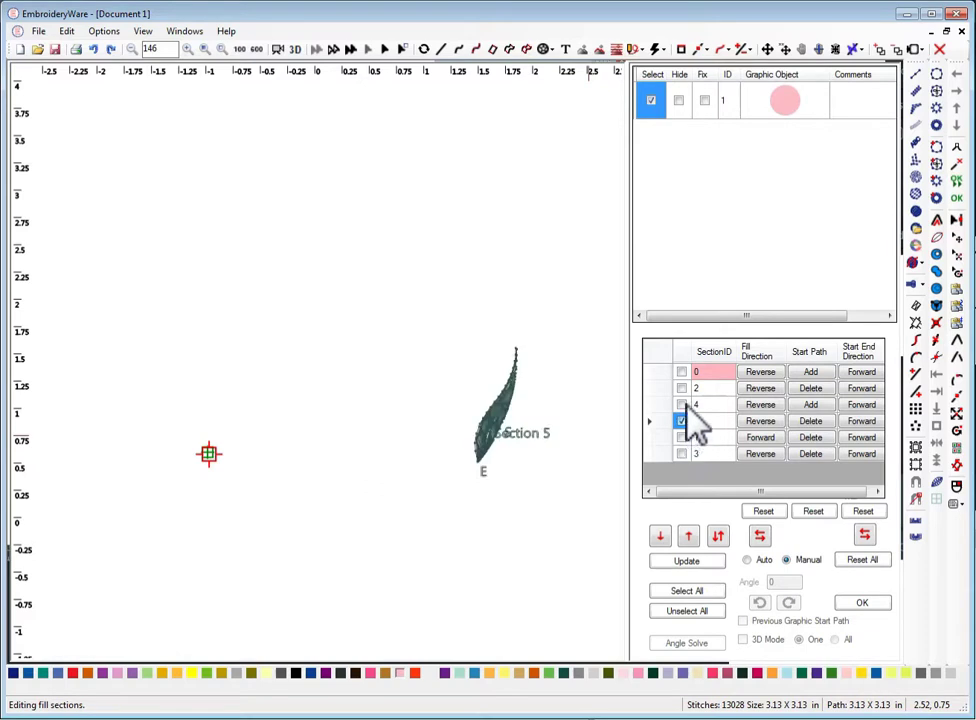
left_click(682, 404)
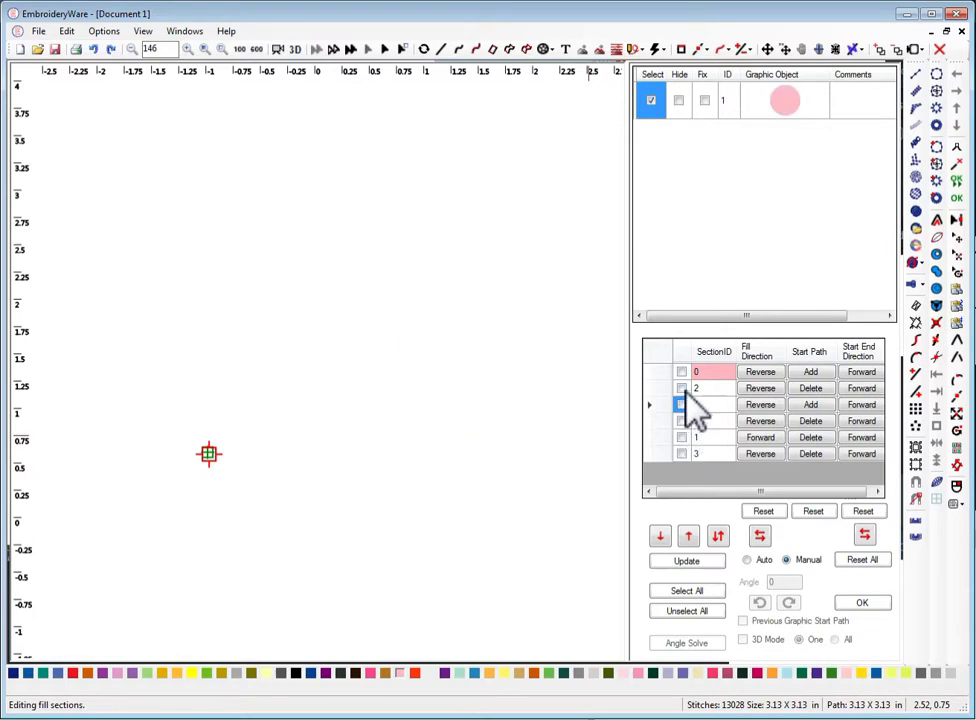
left_click(682, 388)
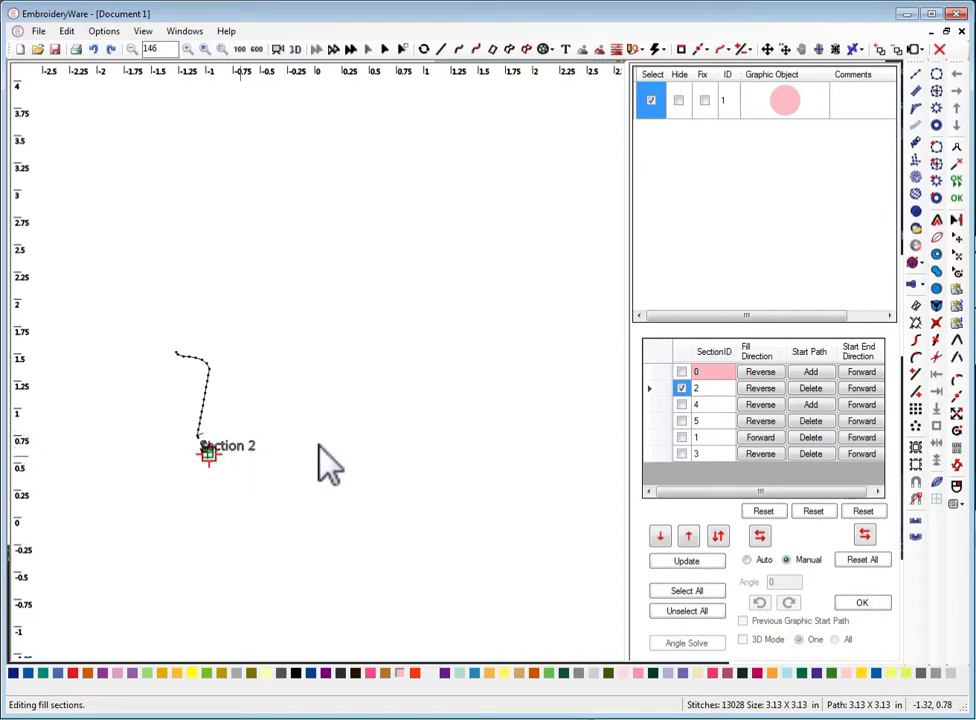
- Compare section 2 up close with section 0, restore the Auto mode and accept the fill section editing
scroll(330, 465, "up", 4)
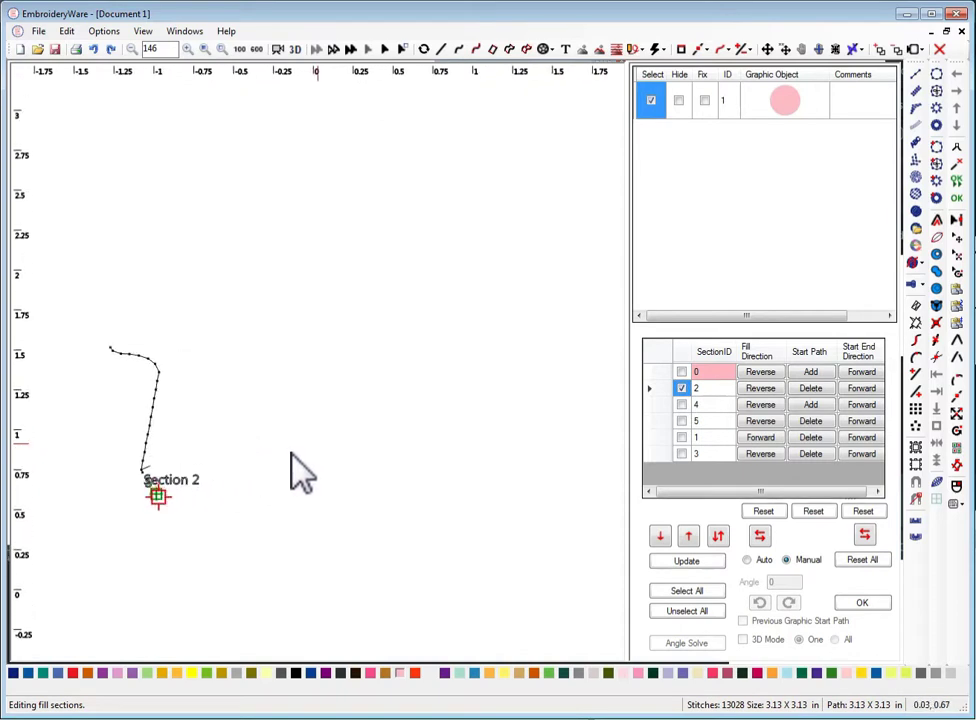
left_click_drag(384, 382, 550, 319)
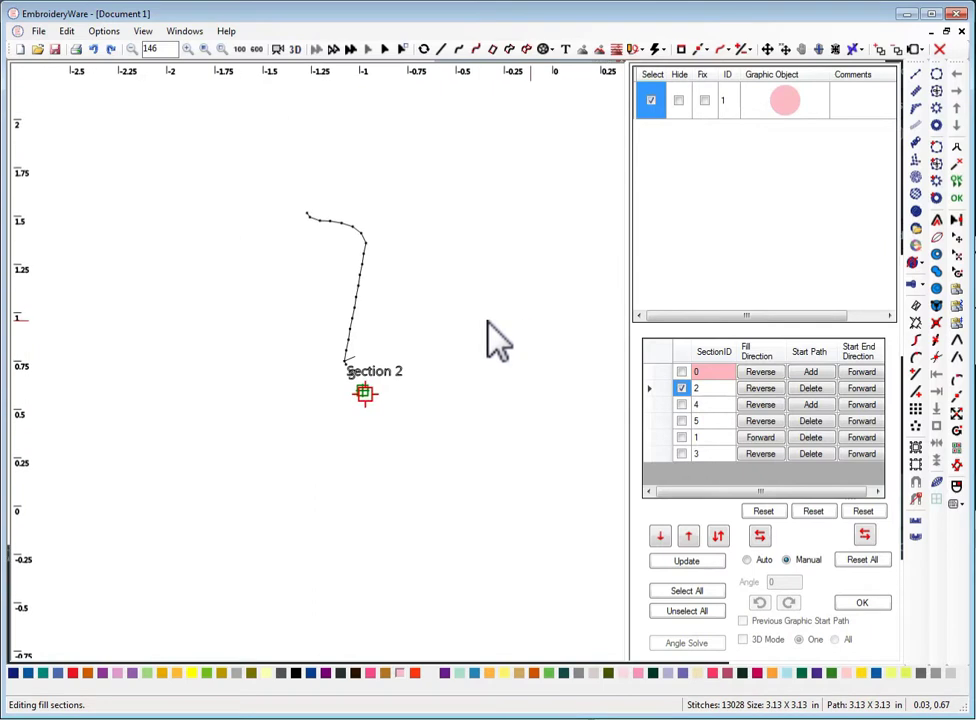
scroll(425, 388, "up", 4)
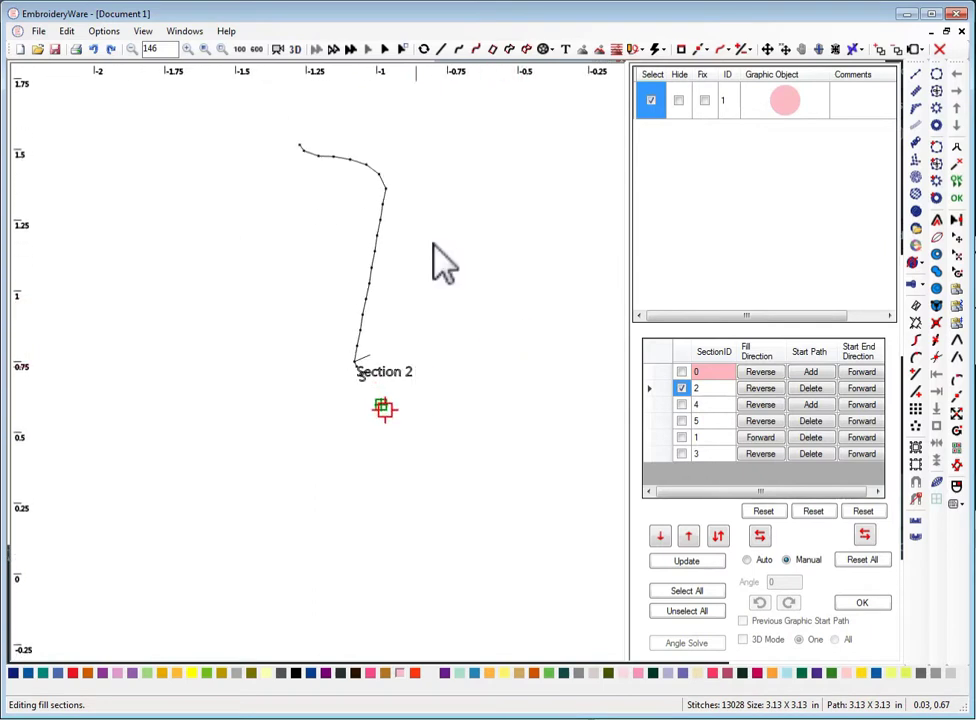
left_click_drag(413, 273, 386, 309)
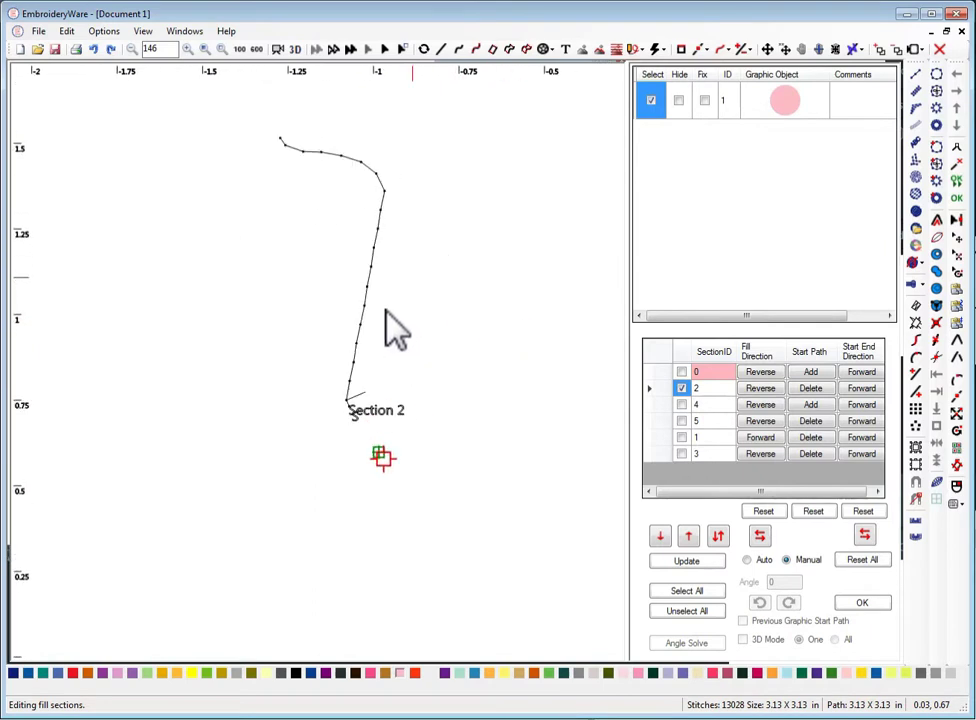
left_click(681, 372)
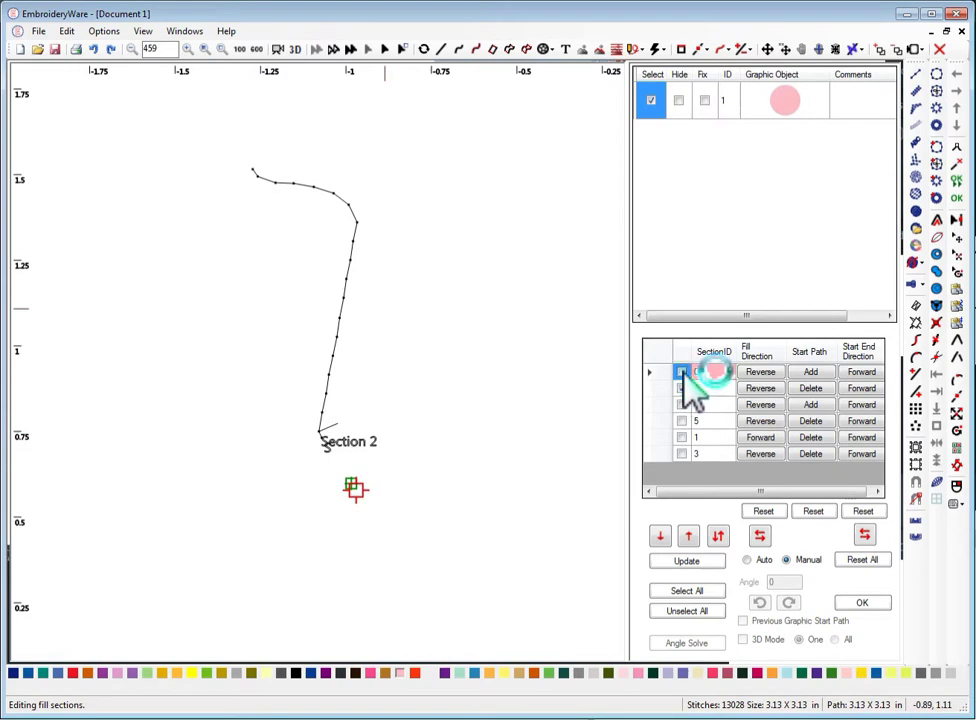
left_click(681, 372)
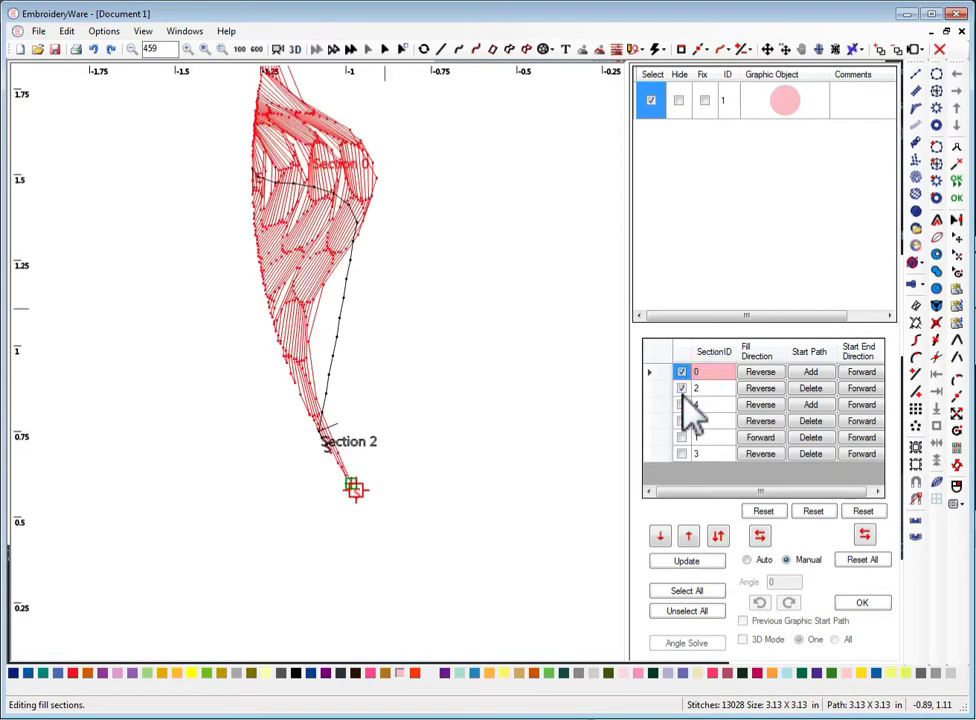
left_click(681, 388)
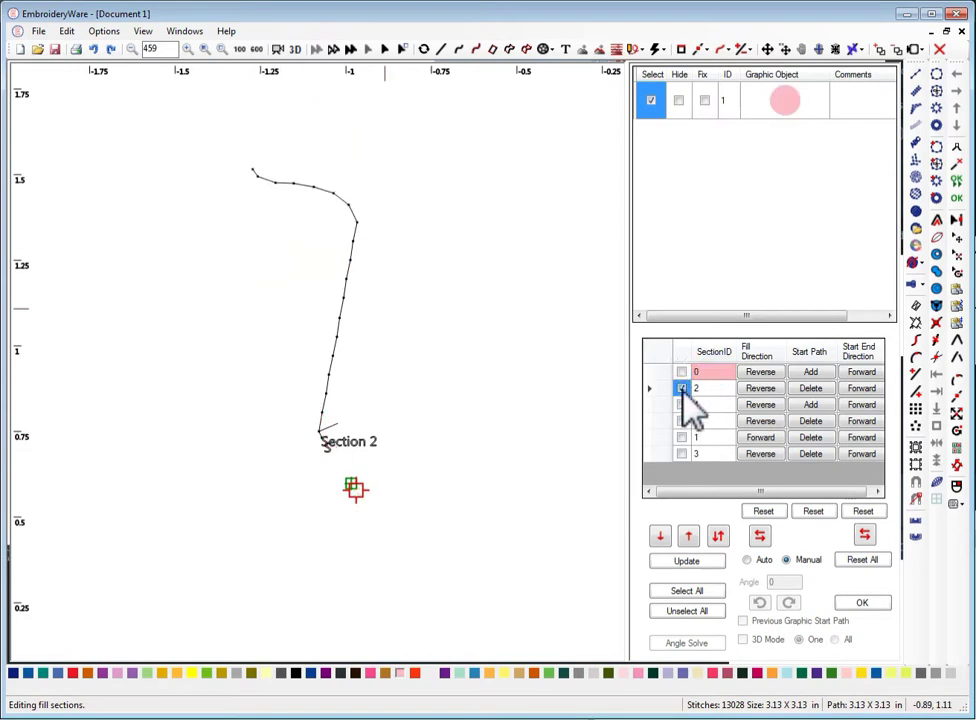
left_click(682, 388)
left_click(746, 560)
left_click(861, 615)
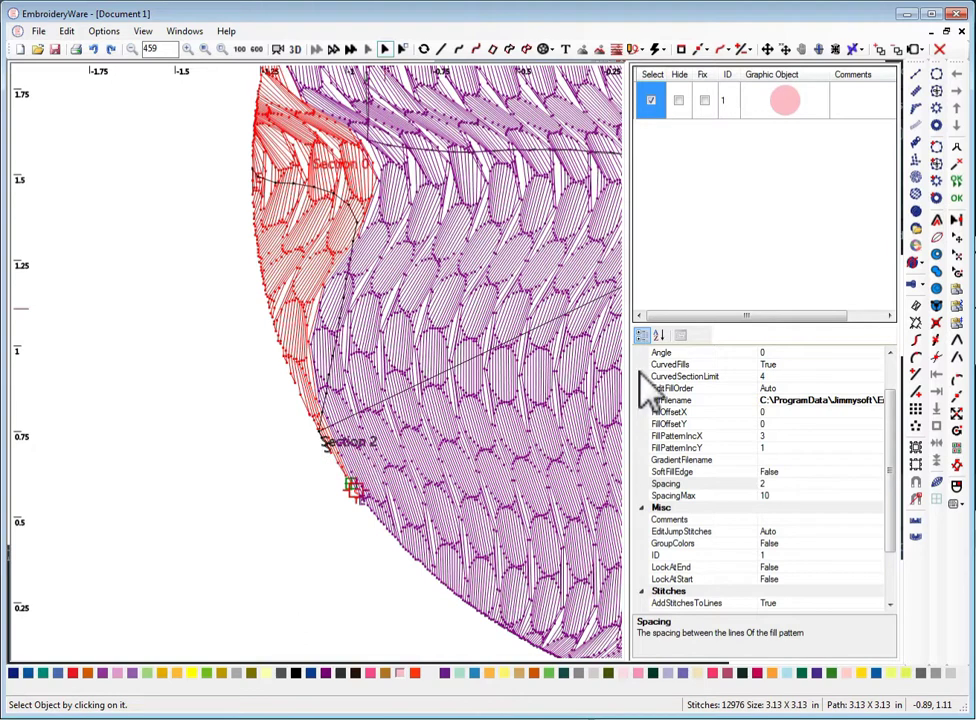
- Set the circle's CurvedSectionLimit to 20
left_click(787, 375)
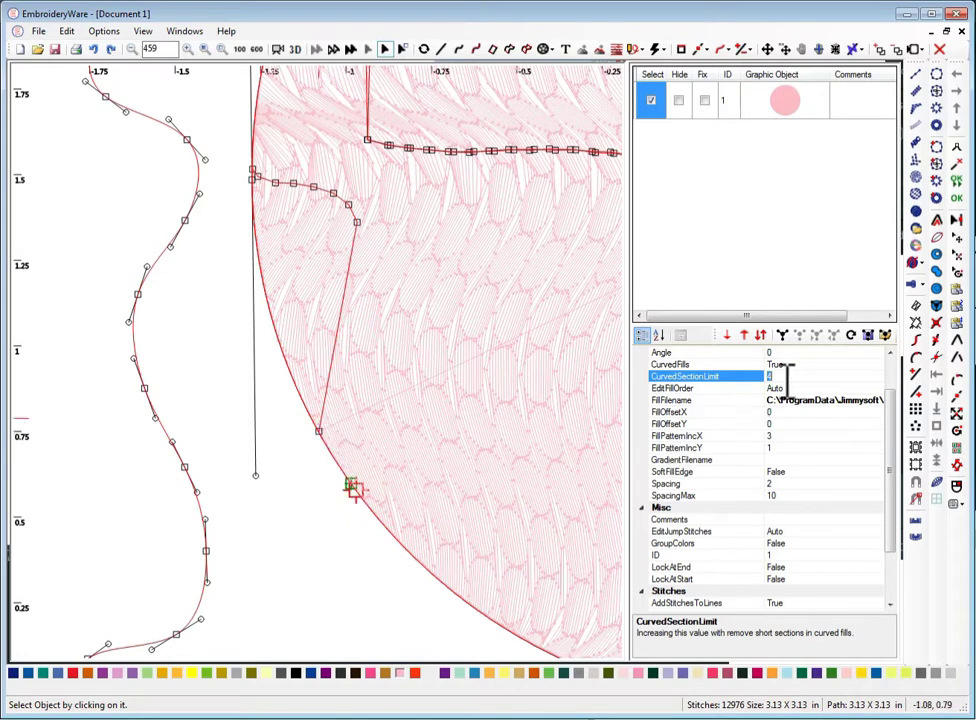
left_click_drag(793, 377, 750, 376)
left_click(257, 8)
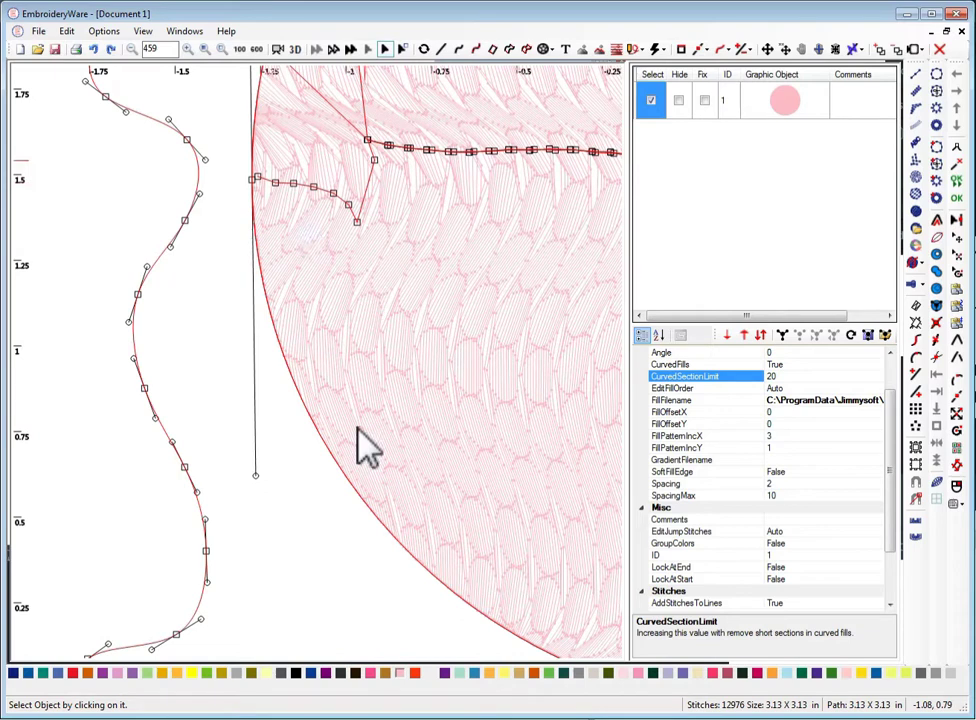
- Reopen the circle's fill sections and examine the sections along both sides of the circle
left_click(920, 250)
left_click(955, 445)
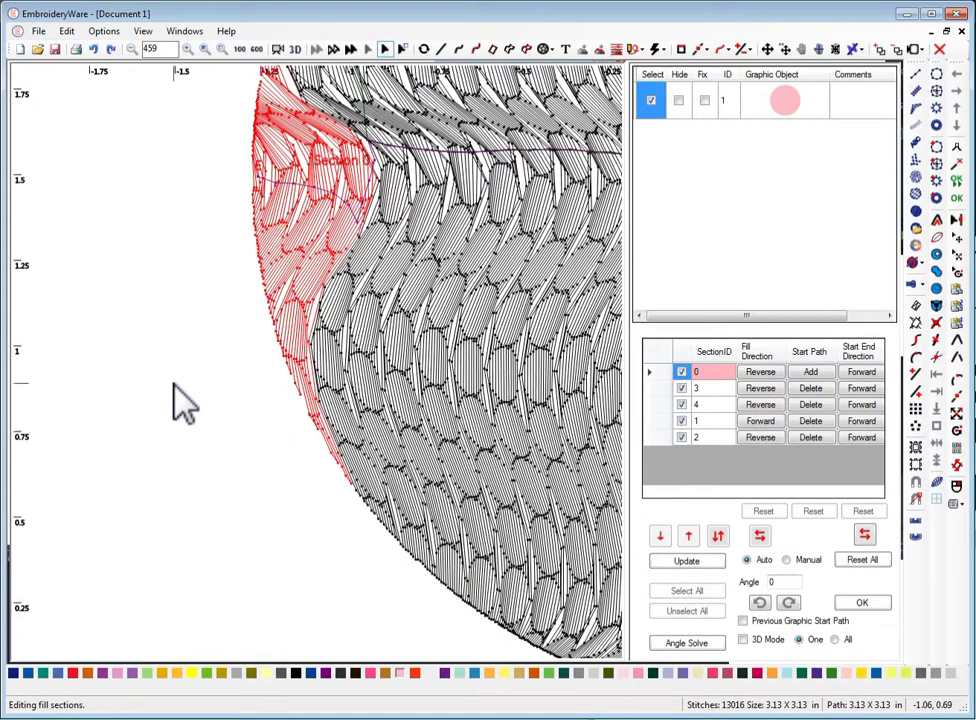
scroll(178, 400, "down", 2)
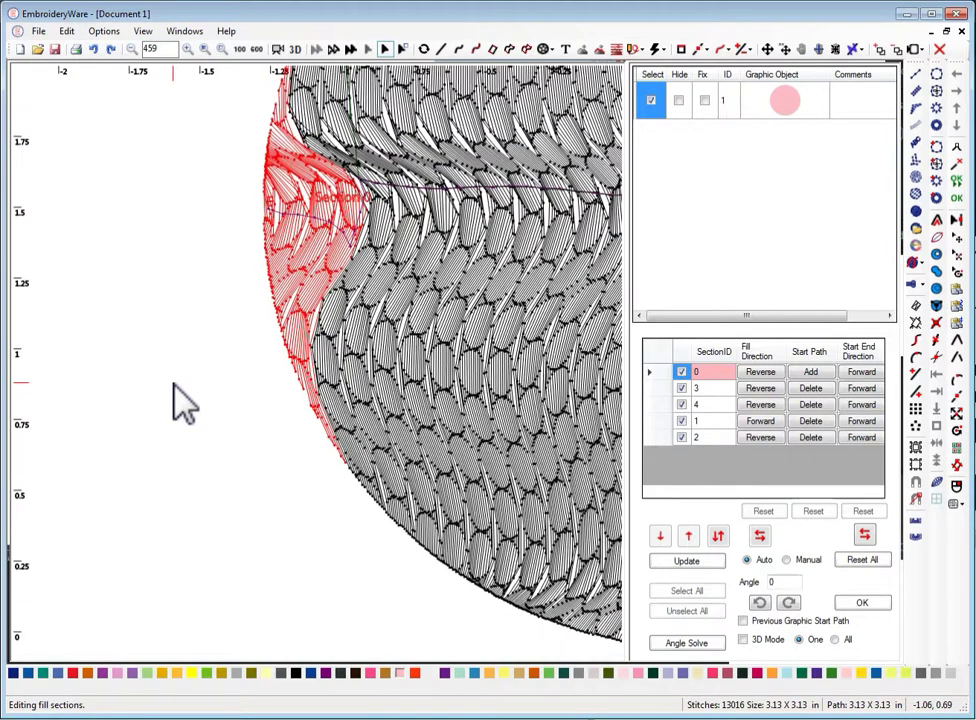
scroll(178, 400, "down", 2)
scroll(178, 400, "down", 1)
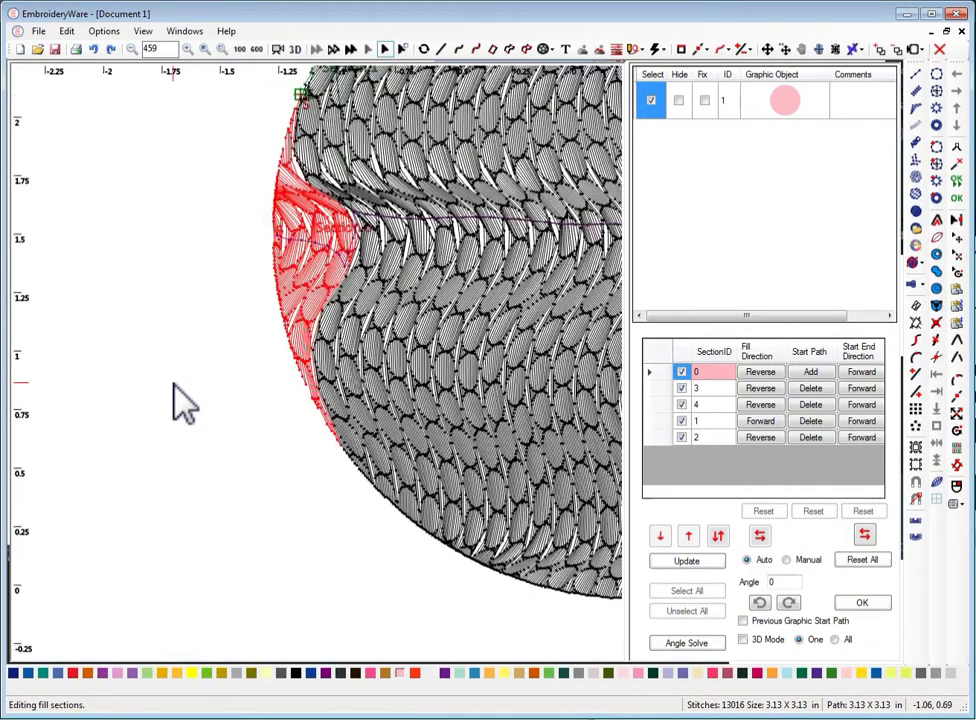
scroll(279, 296, "down", 1)
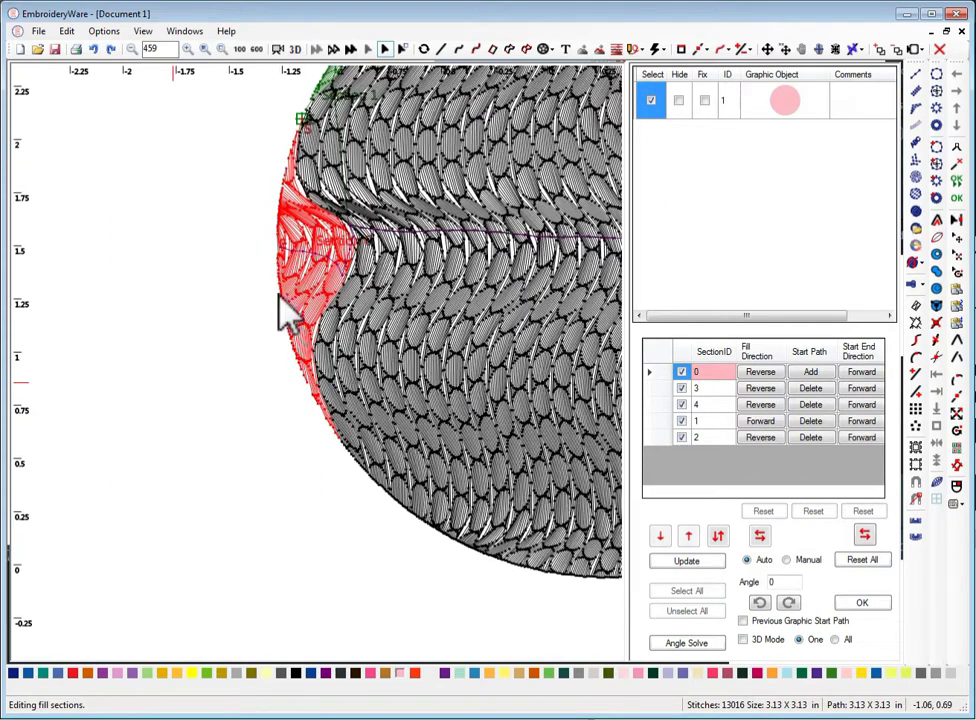
scroll(372, 233, "down", 1)
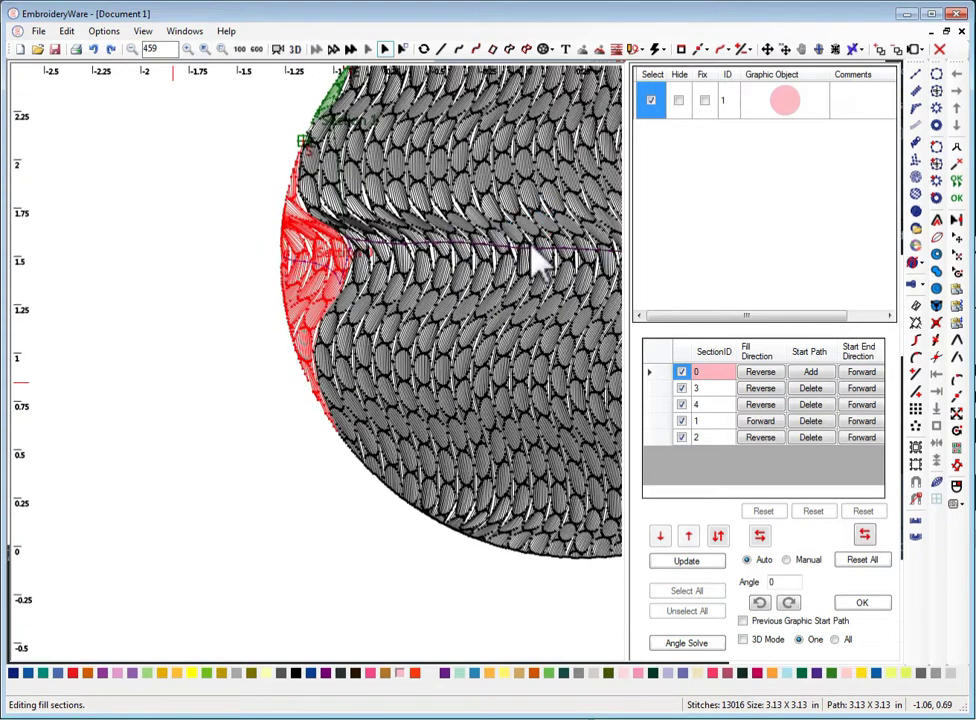
scroll(533, 260, "down", 1)
scroll(427, 299, "down", 1)
left_click_drag(381, 300, 355, 292)
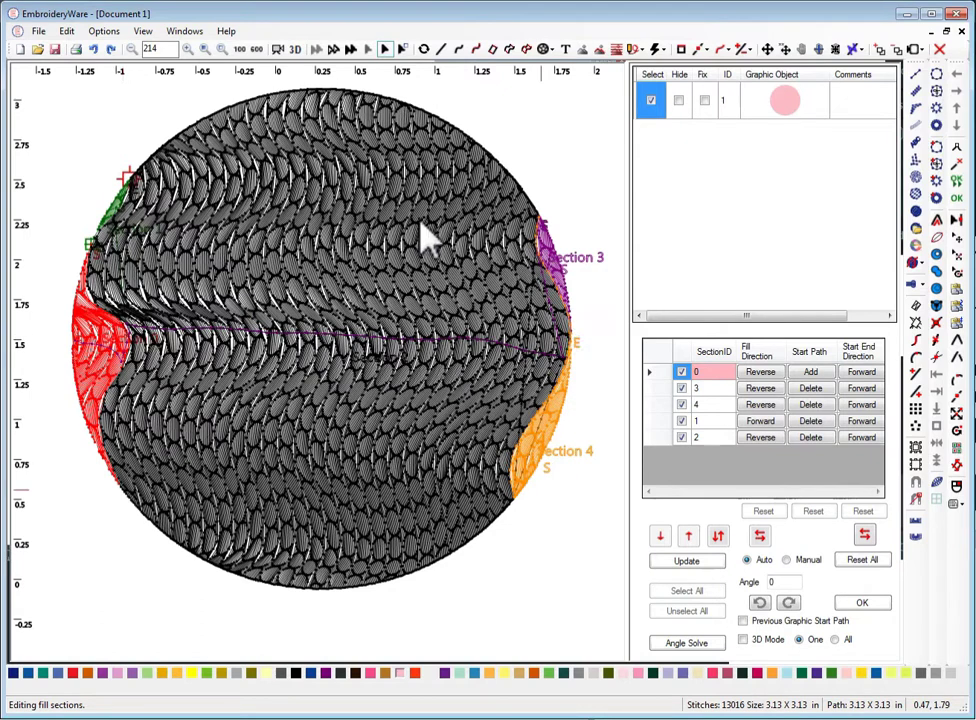
- Leave the fill section editing and preview the circle's oval fill in 3D
left_click(296, 51)
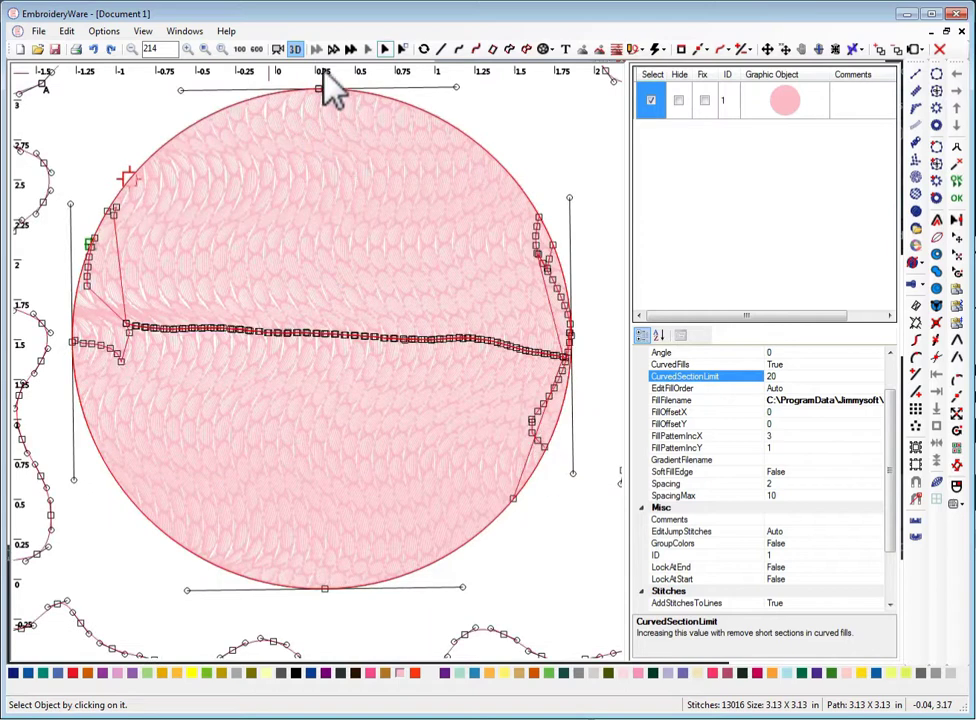
left_click(295, 52)
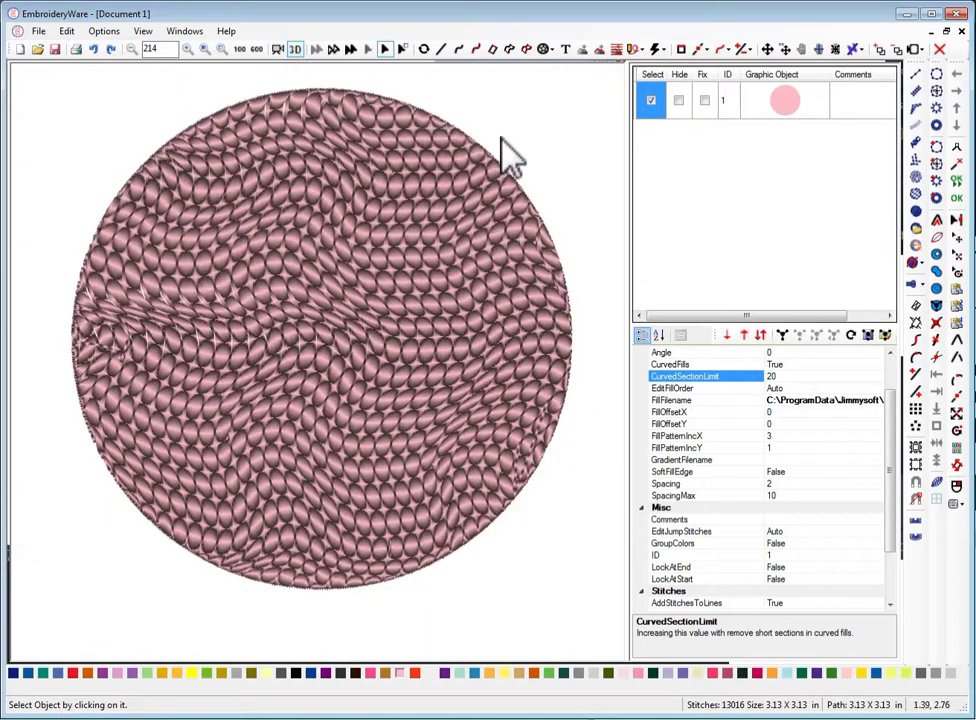